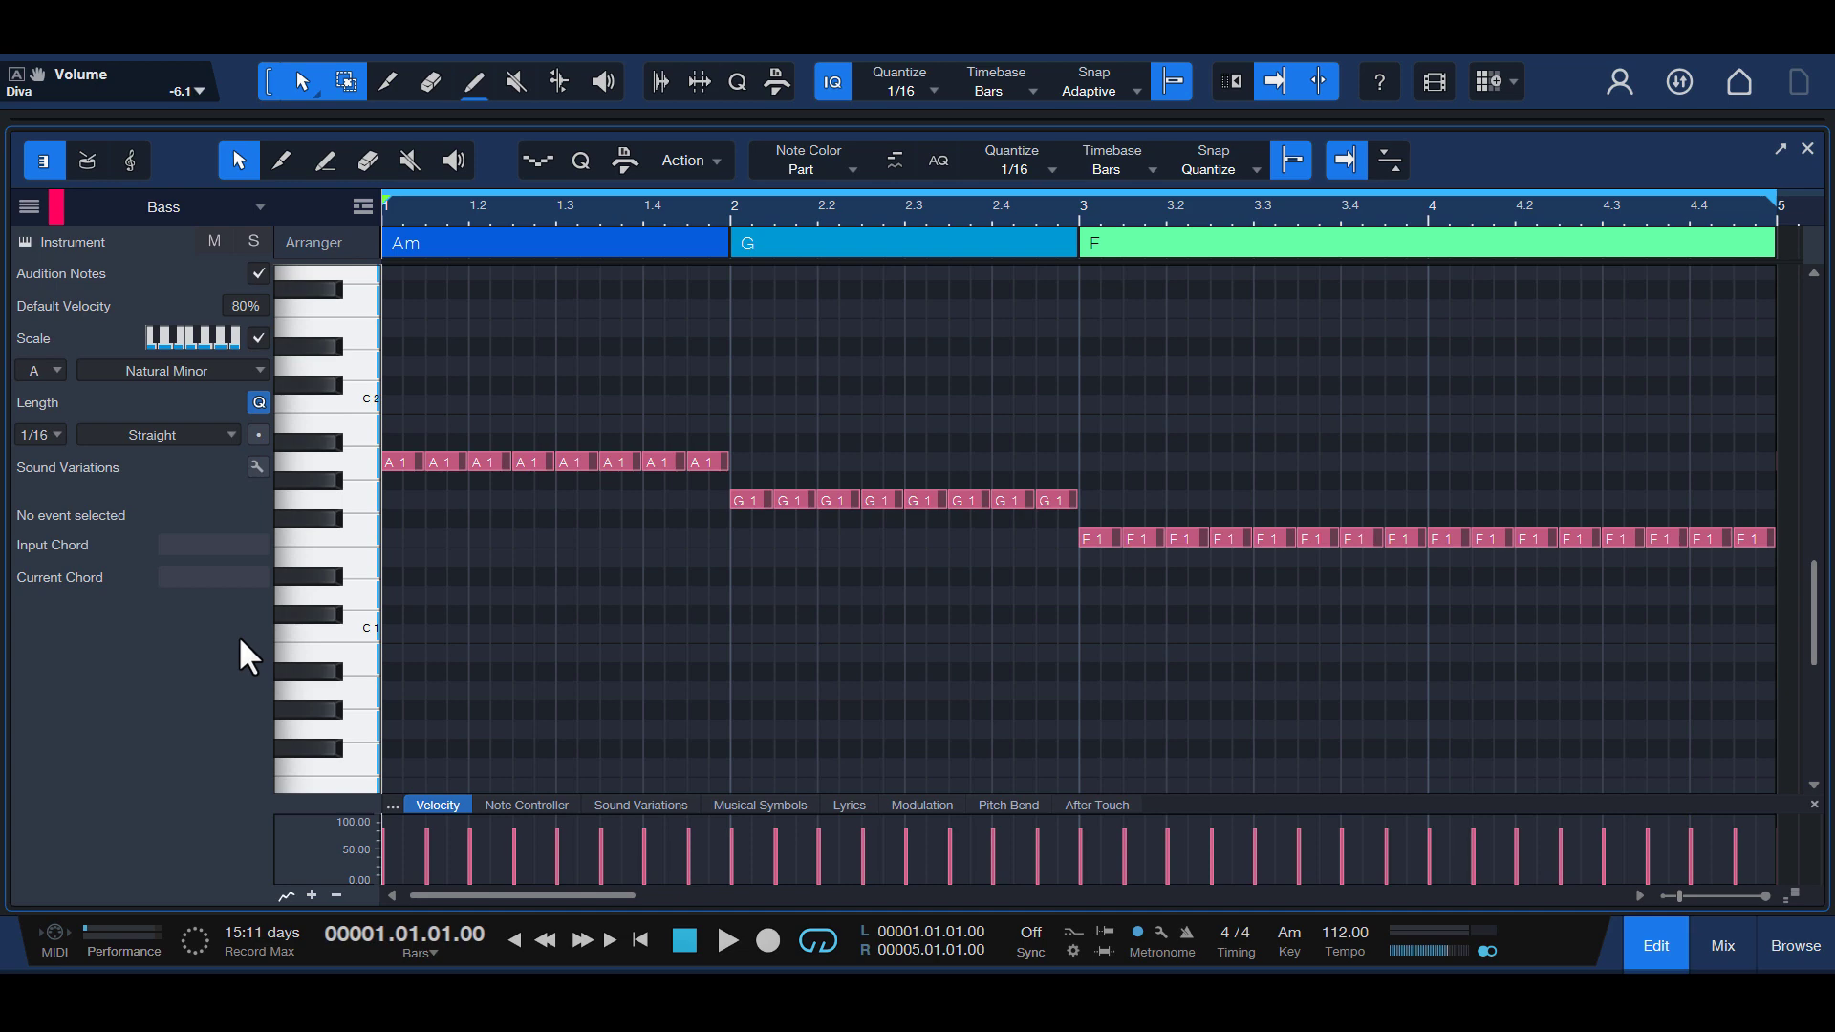
Play back the bass line and reshape the pad's bar 2 chord into G major with B3 and D4
key("space")
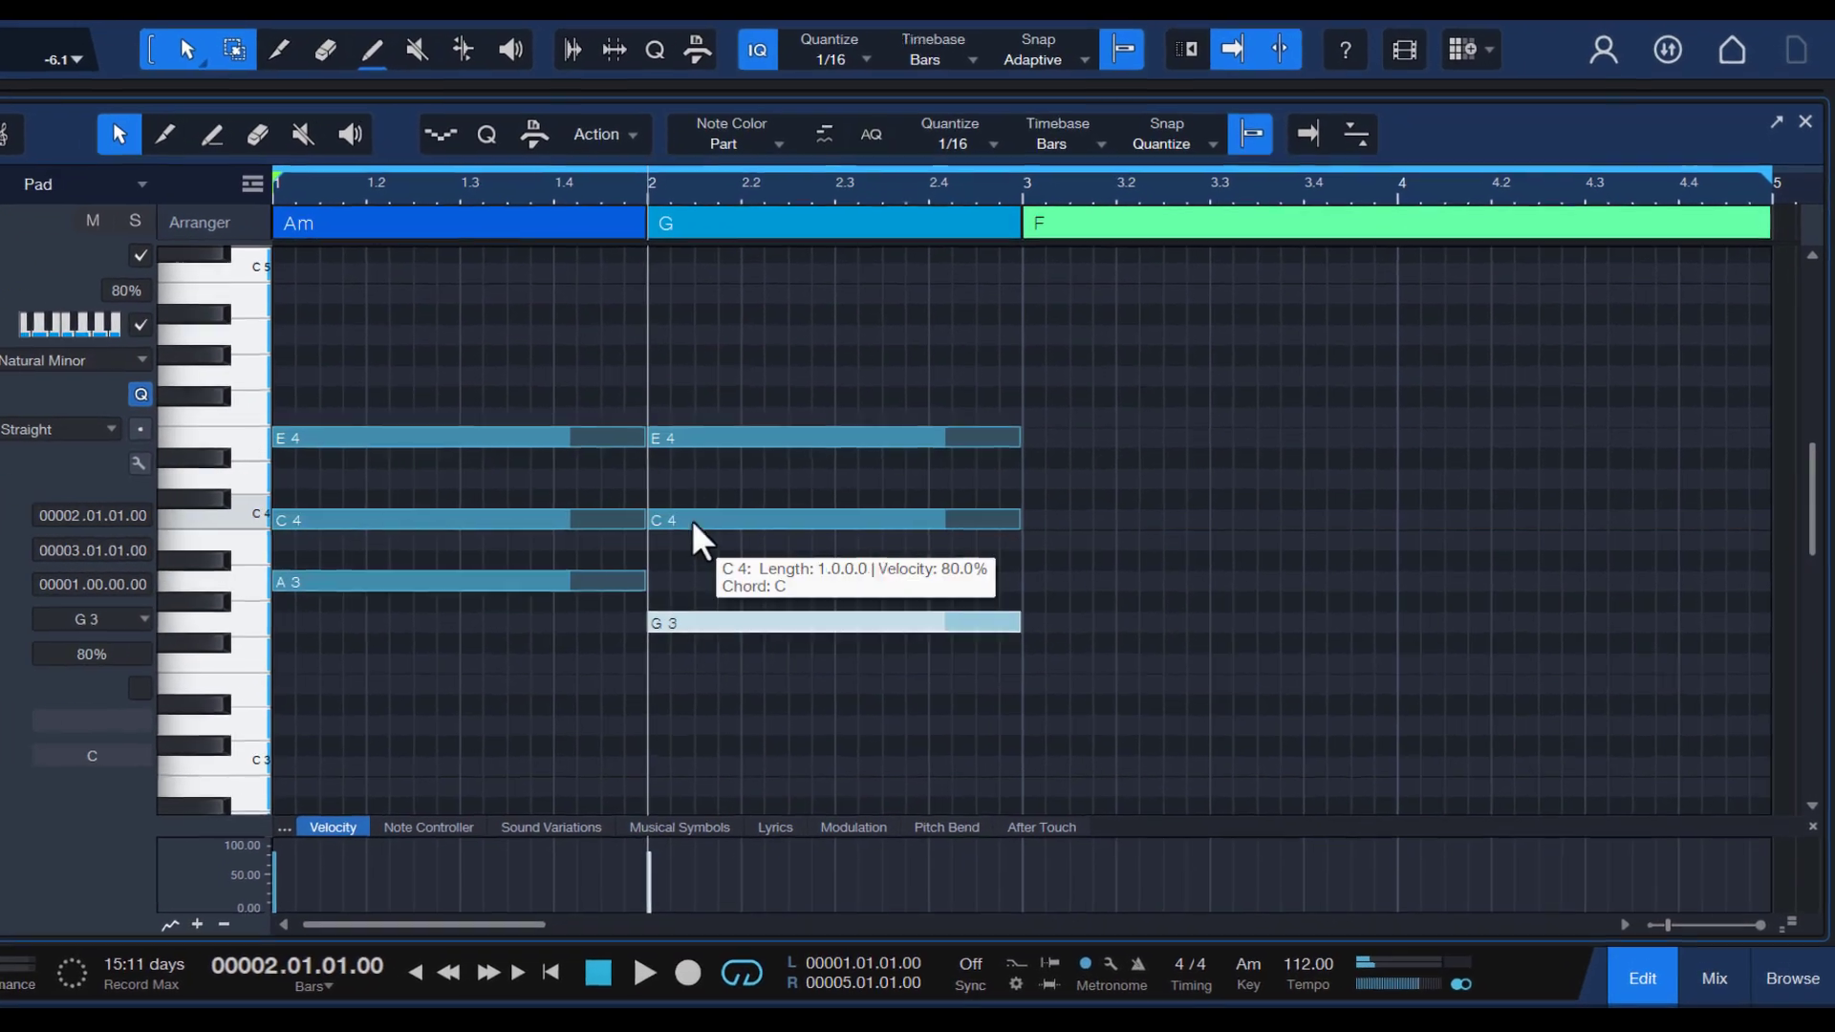
mouse_move(692, 522)
left_mouse_down()
mouse_move(690, 496)
mouse_move(701, 541)
left_mouse_up()
Duplicate the pad's G major chord from bar 2 into bar 3
left_click_drag(917, 376, 923, 683)
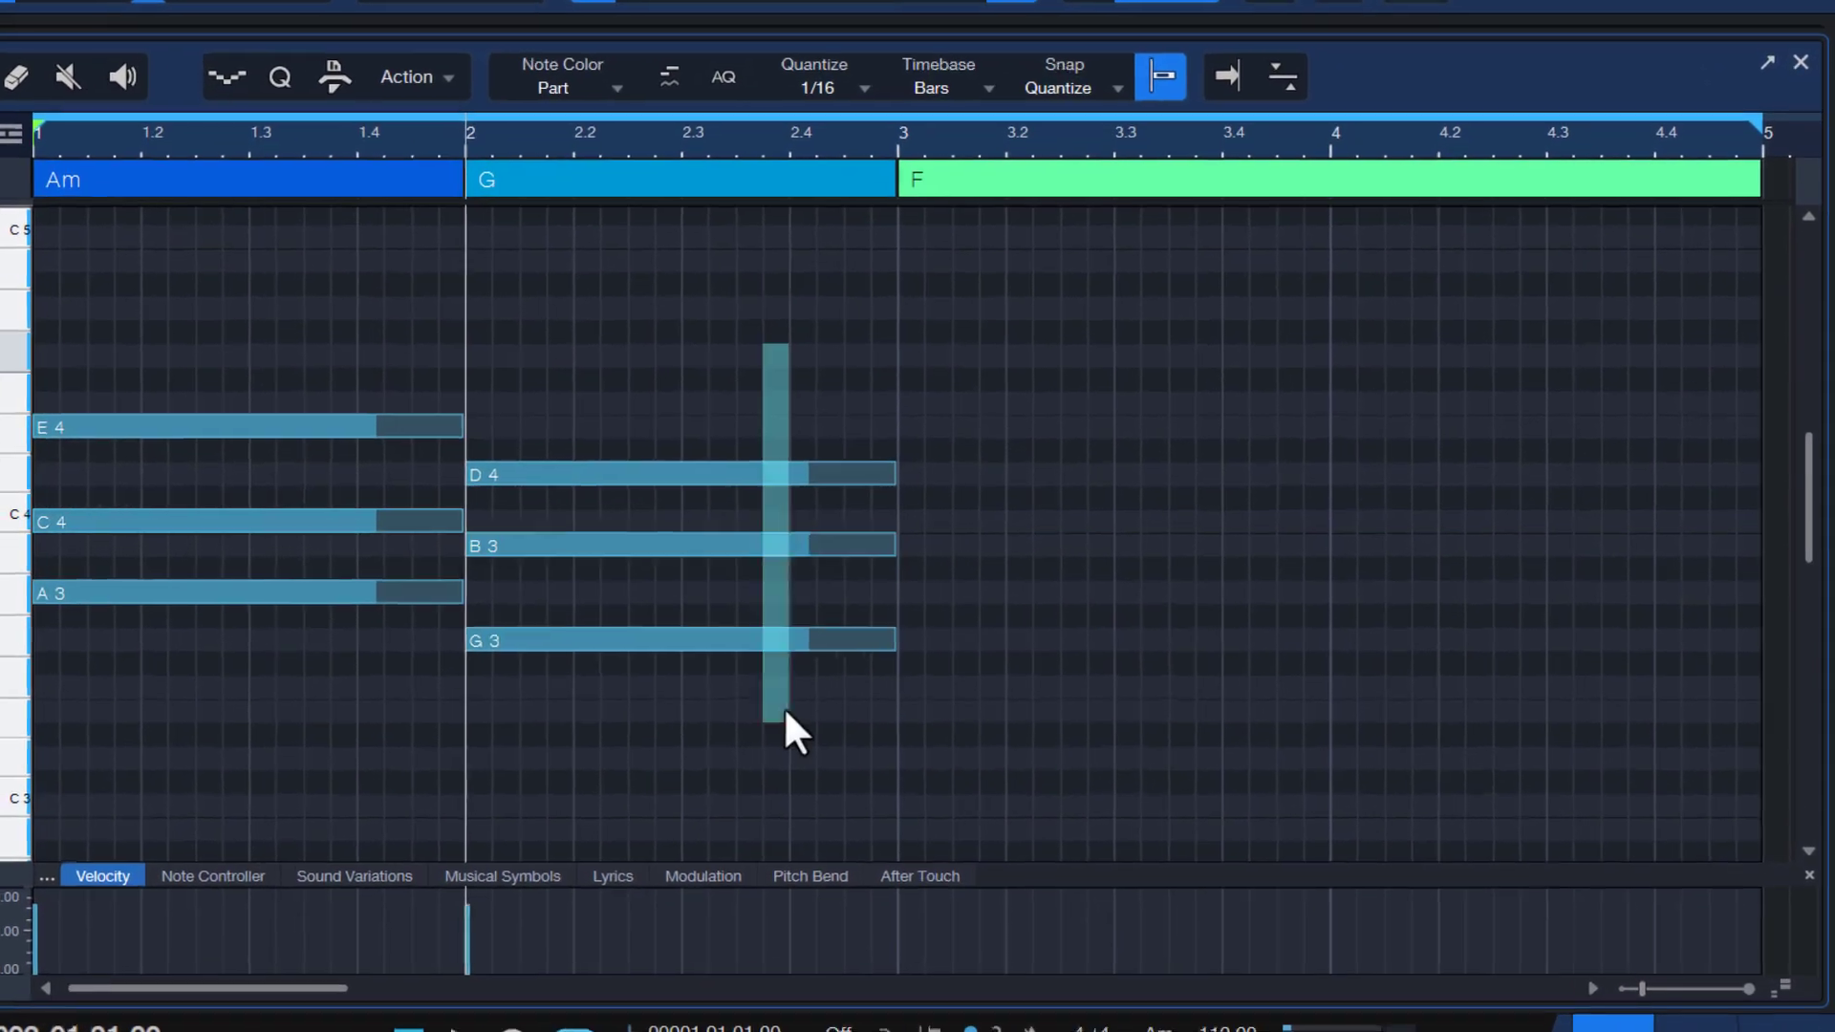
left_click_drag(785, 712, 785, 714)
key("d")
Change the bar 3 pad chord to F major (A3, C4, F4) and extend it to the end of bar 4
left_click(1036, 644)
key("Up")
key("Up")
left_click(1013, 470)
key("Up")
key("Up")
key("Up")
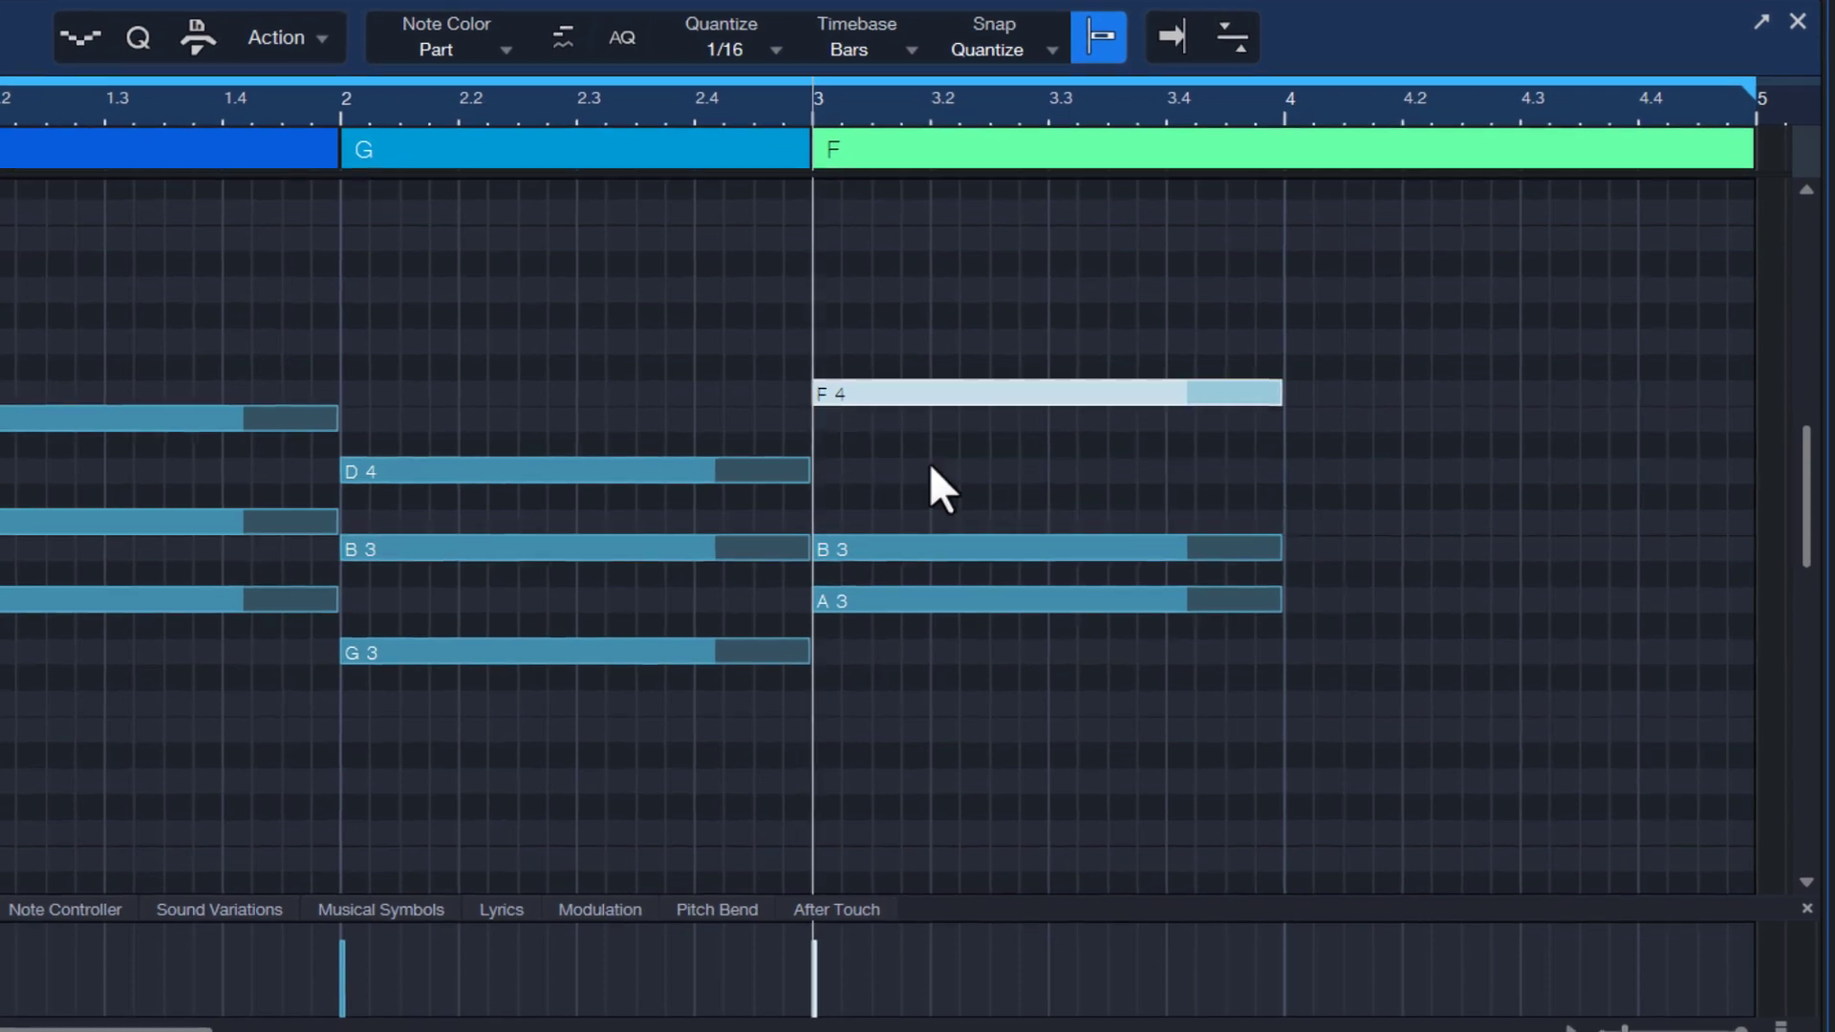
left_click(925, 550)
key("Up")
left_click_drag(1109, 329, 1242, 617)
left_click_drag(1279, 601, 1754, 600)
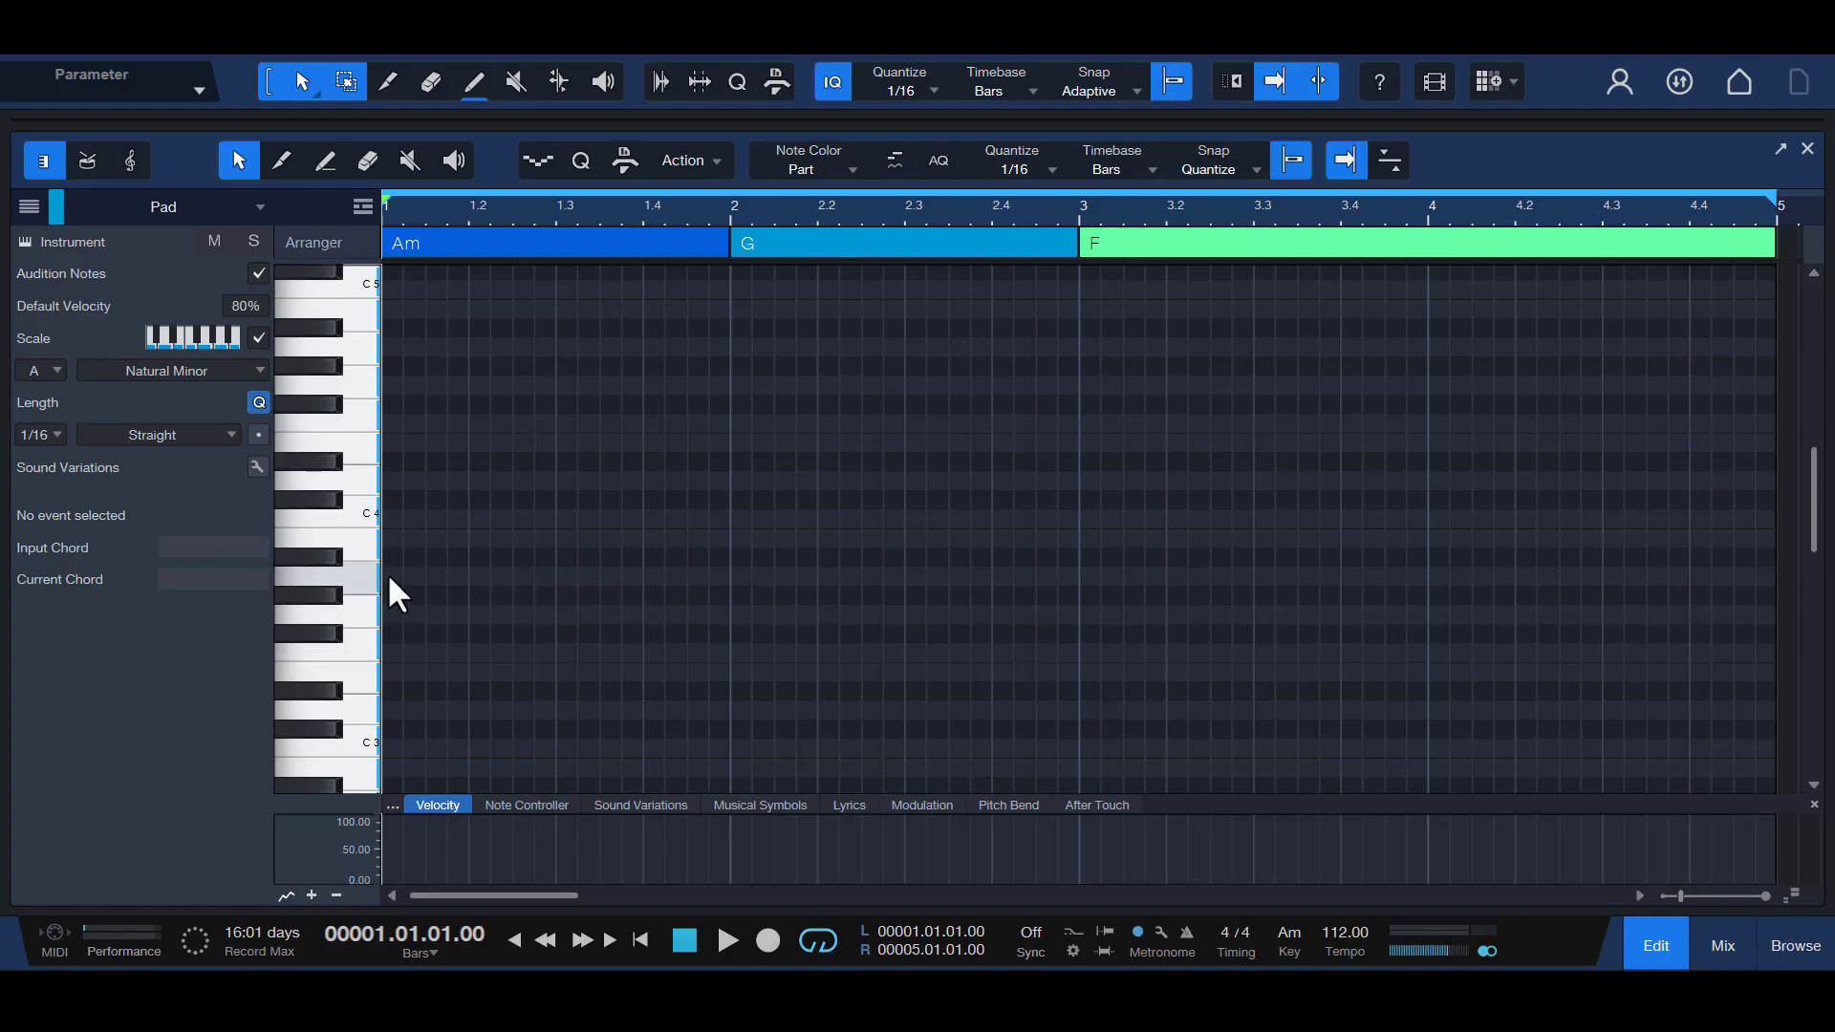
Stretch an A minor pad chord (A3, C4, E4) from bar 1 across all four bars and play it with the bass
mouse_move(387, 576)
left_mouse_down()
mouse_move(549, 583)
mouse_move(478, 531)
mouse_move(470, 440)
left_mouse_up()
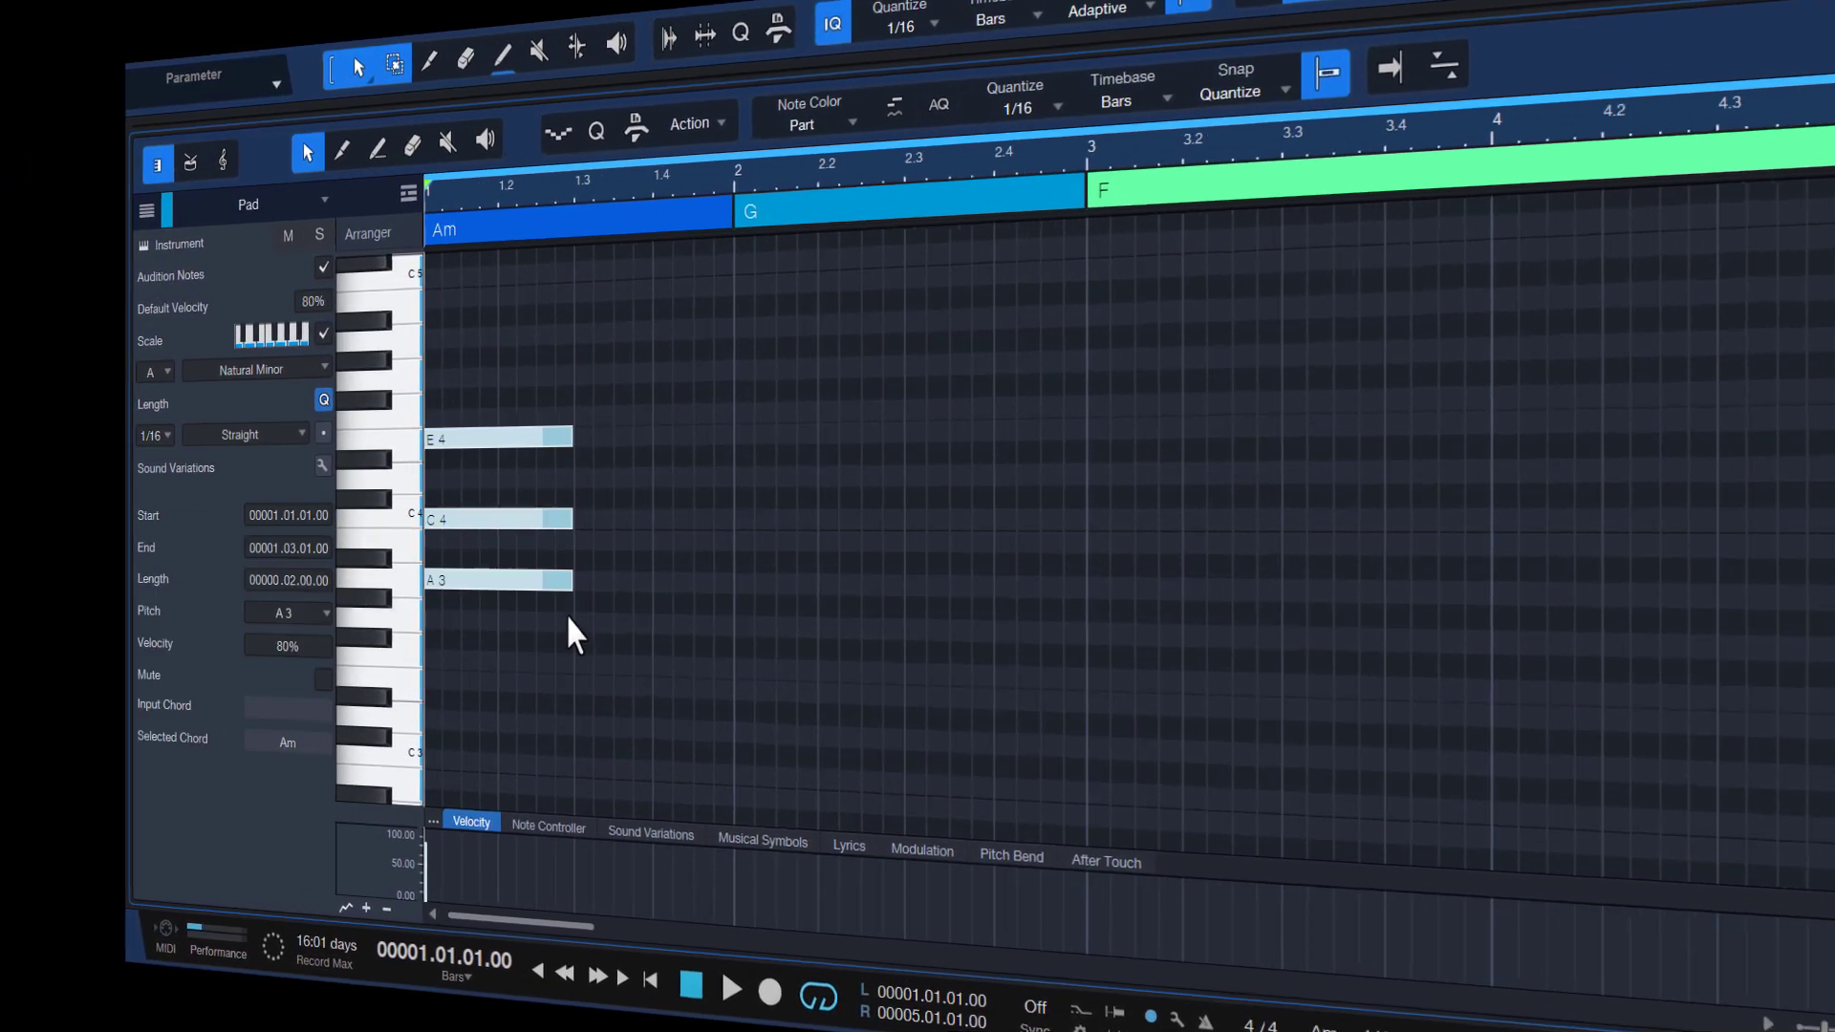
left_click_drag(571, 580, 1678, 607)
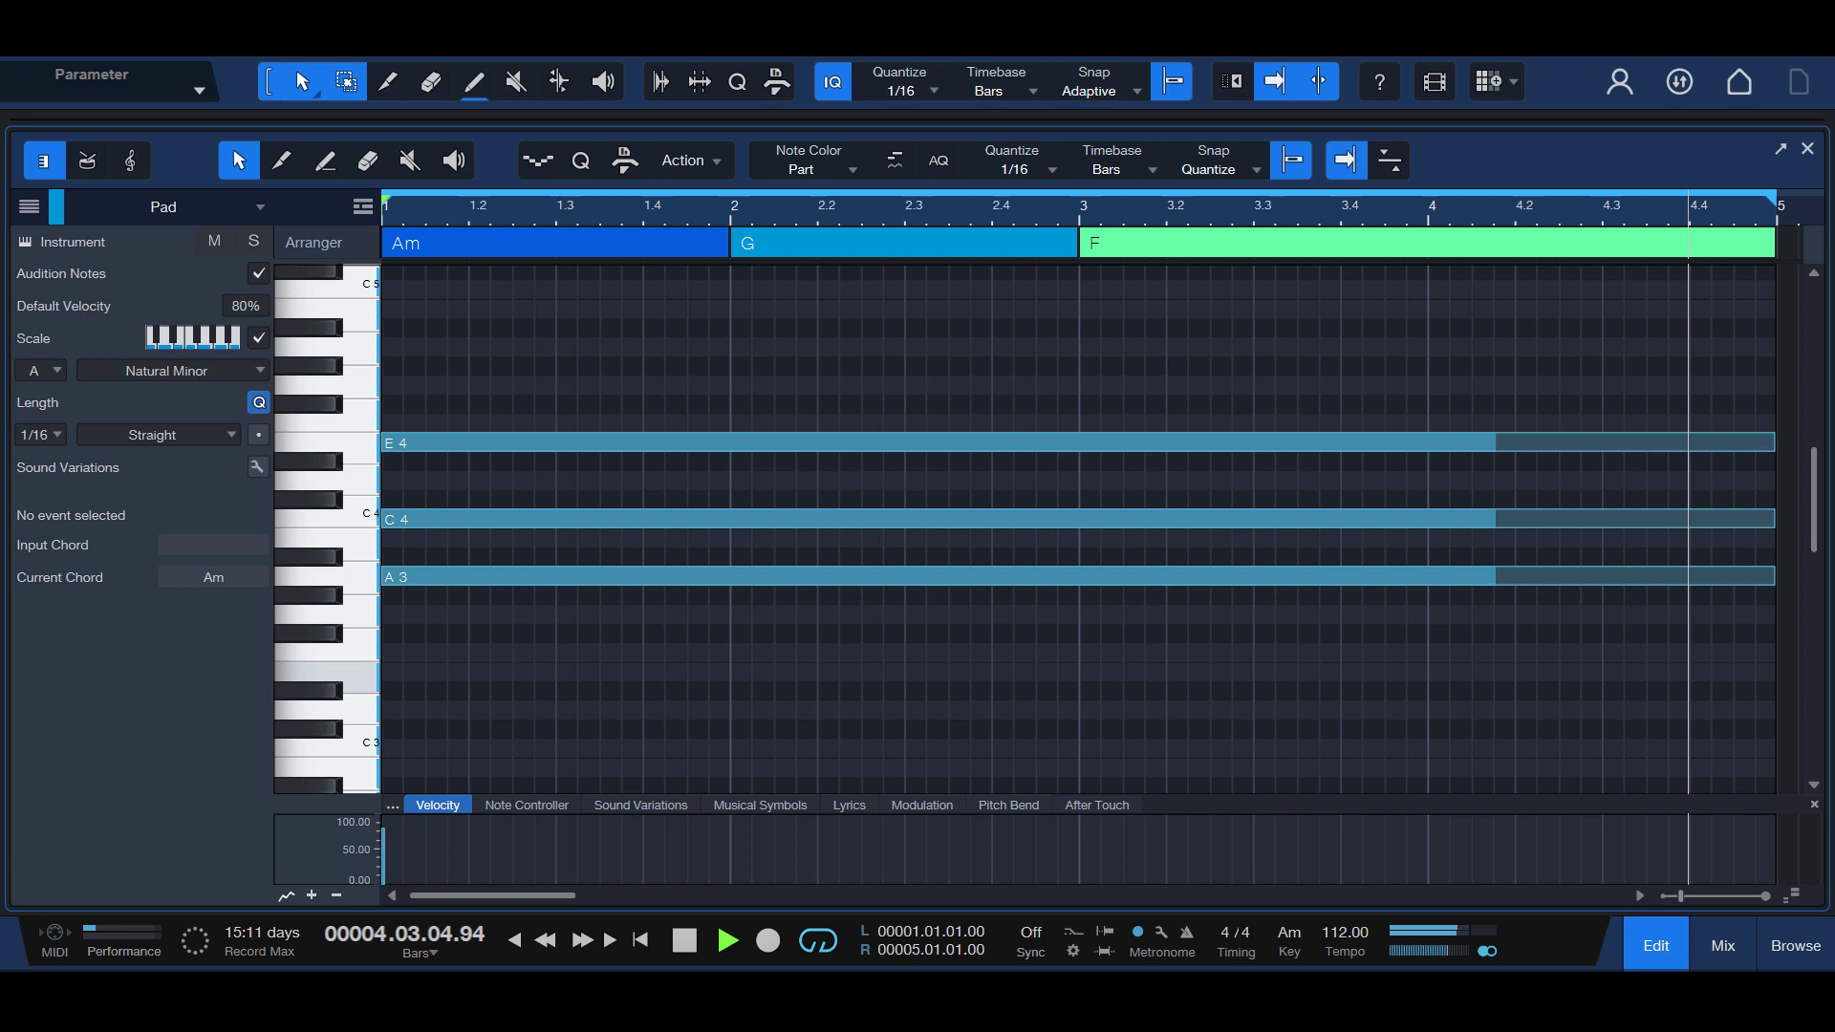
key("space")
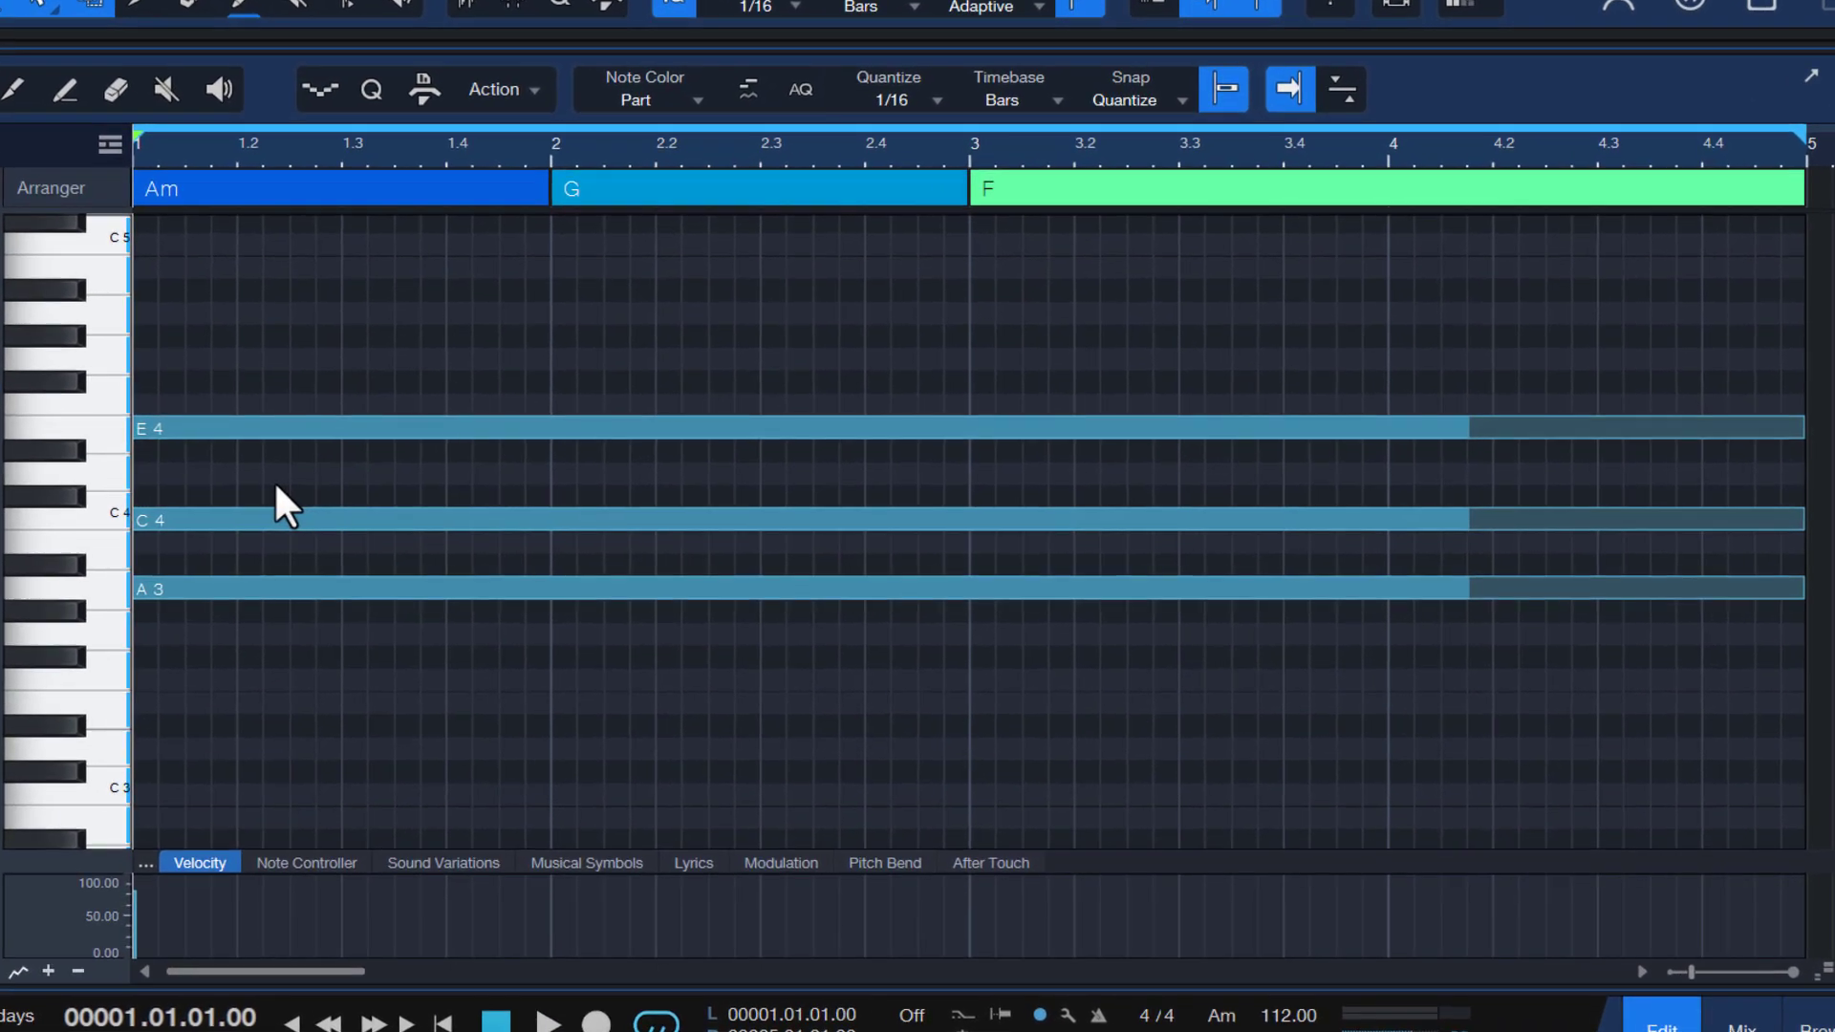
Audition the sustained chord with its top note raised to F4, and return that note to E4
mouse_move(497, 447)
left_click_drag(267, 432, 272, 411)
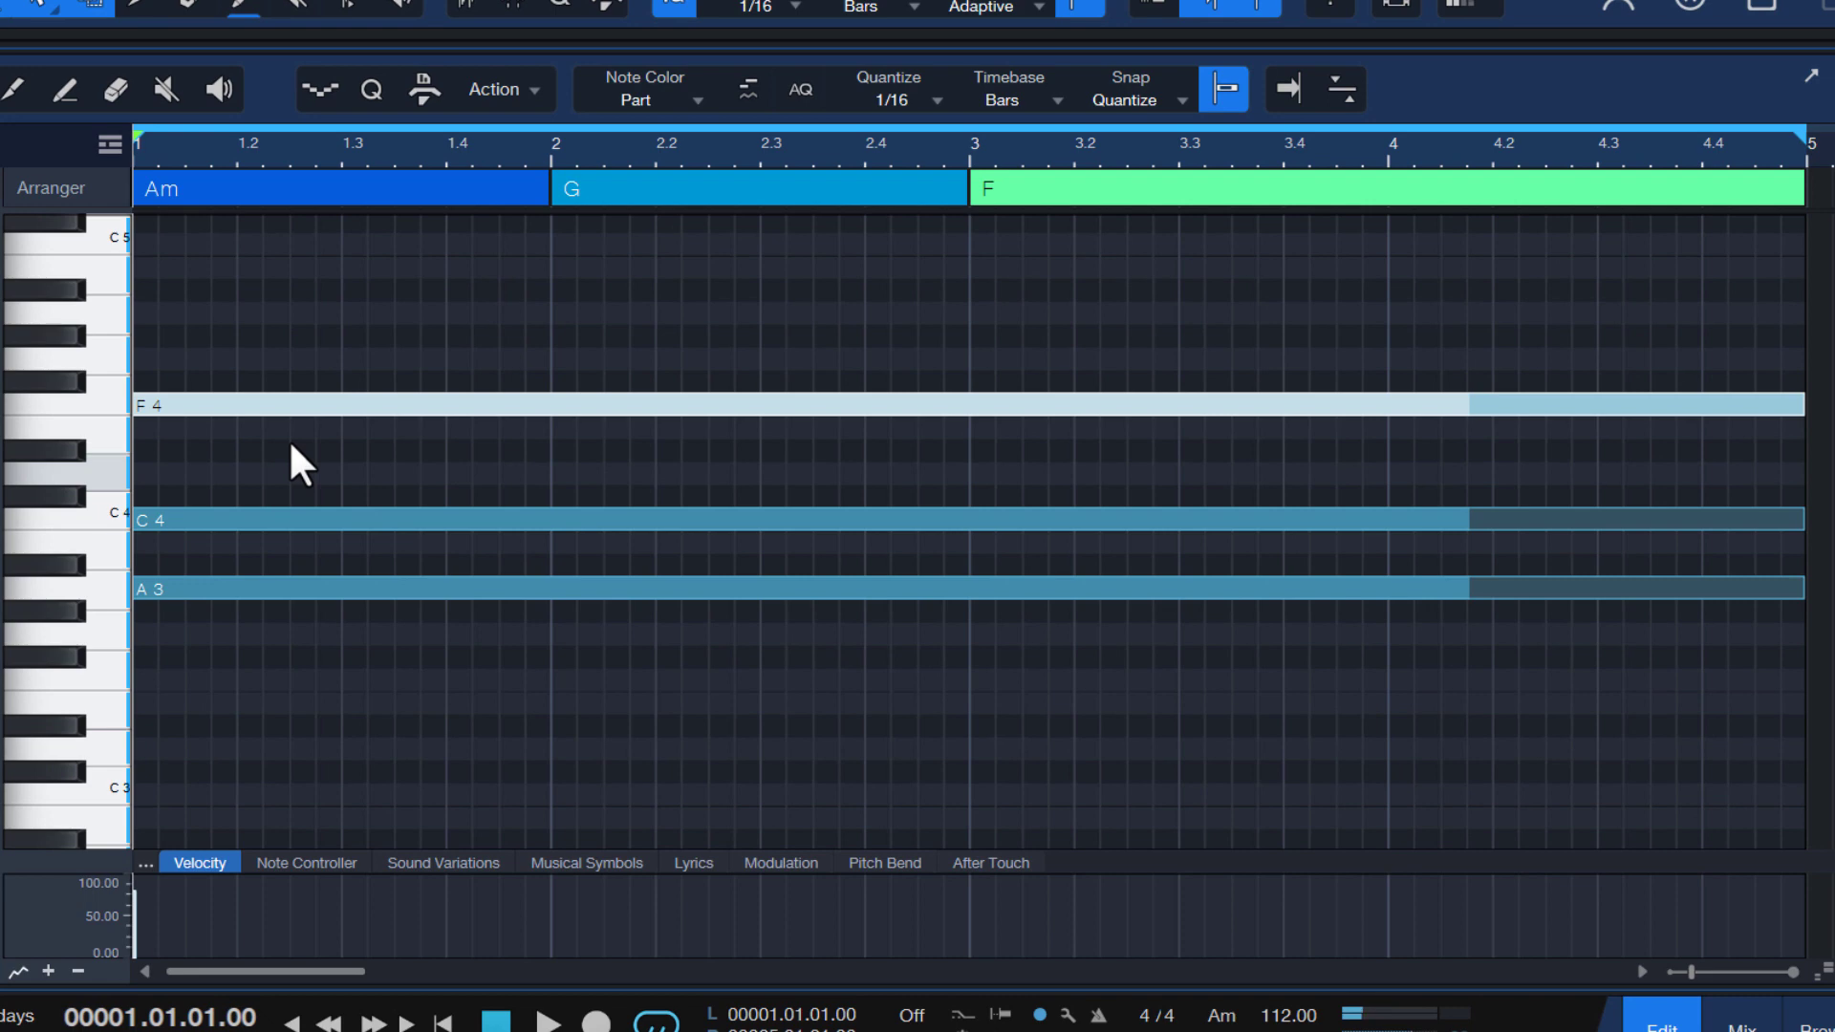
key("space")
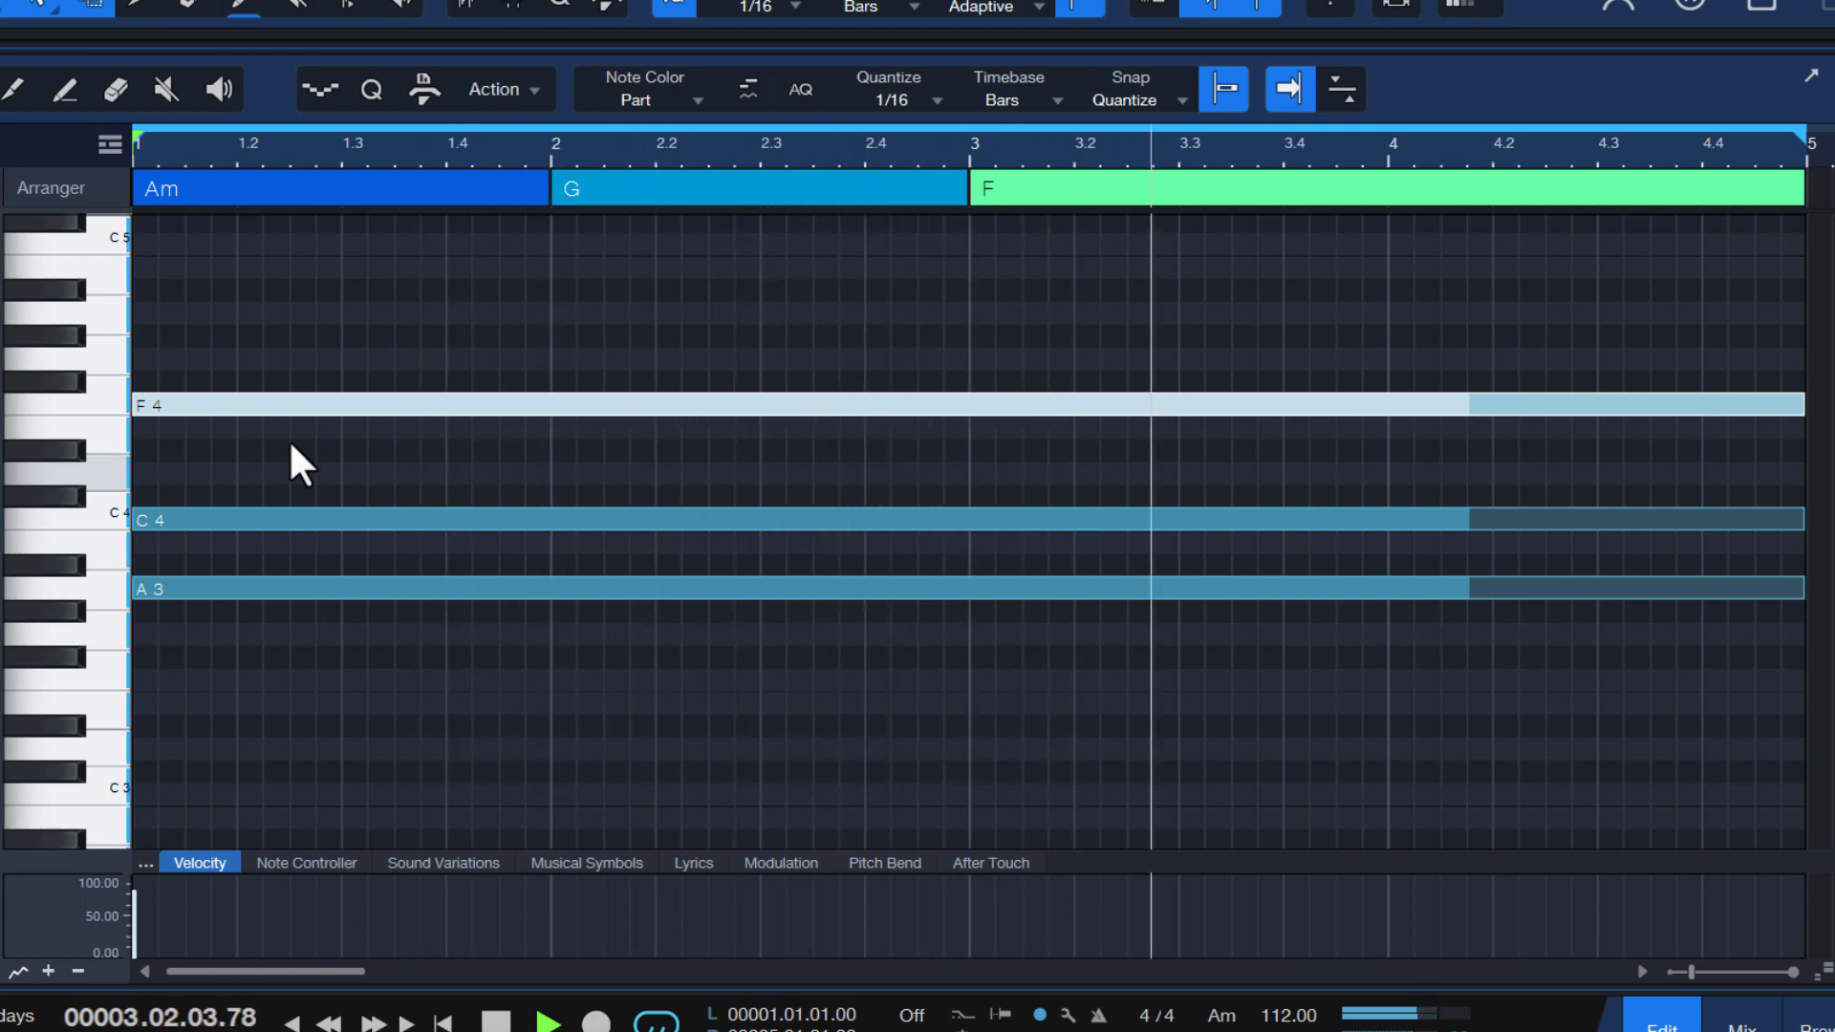
key("space")
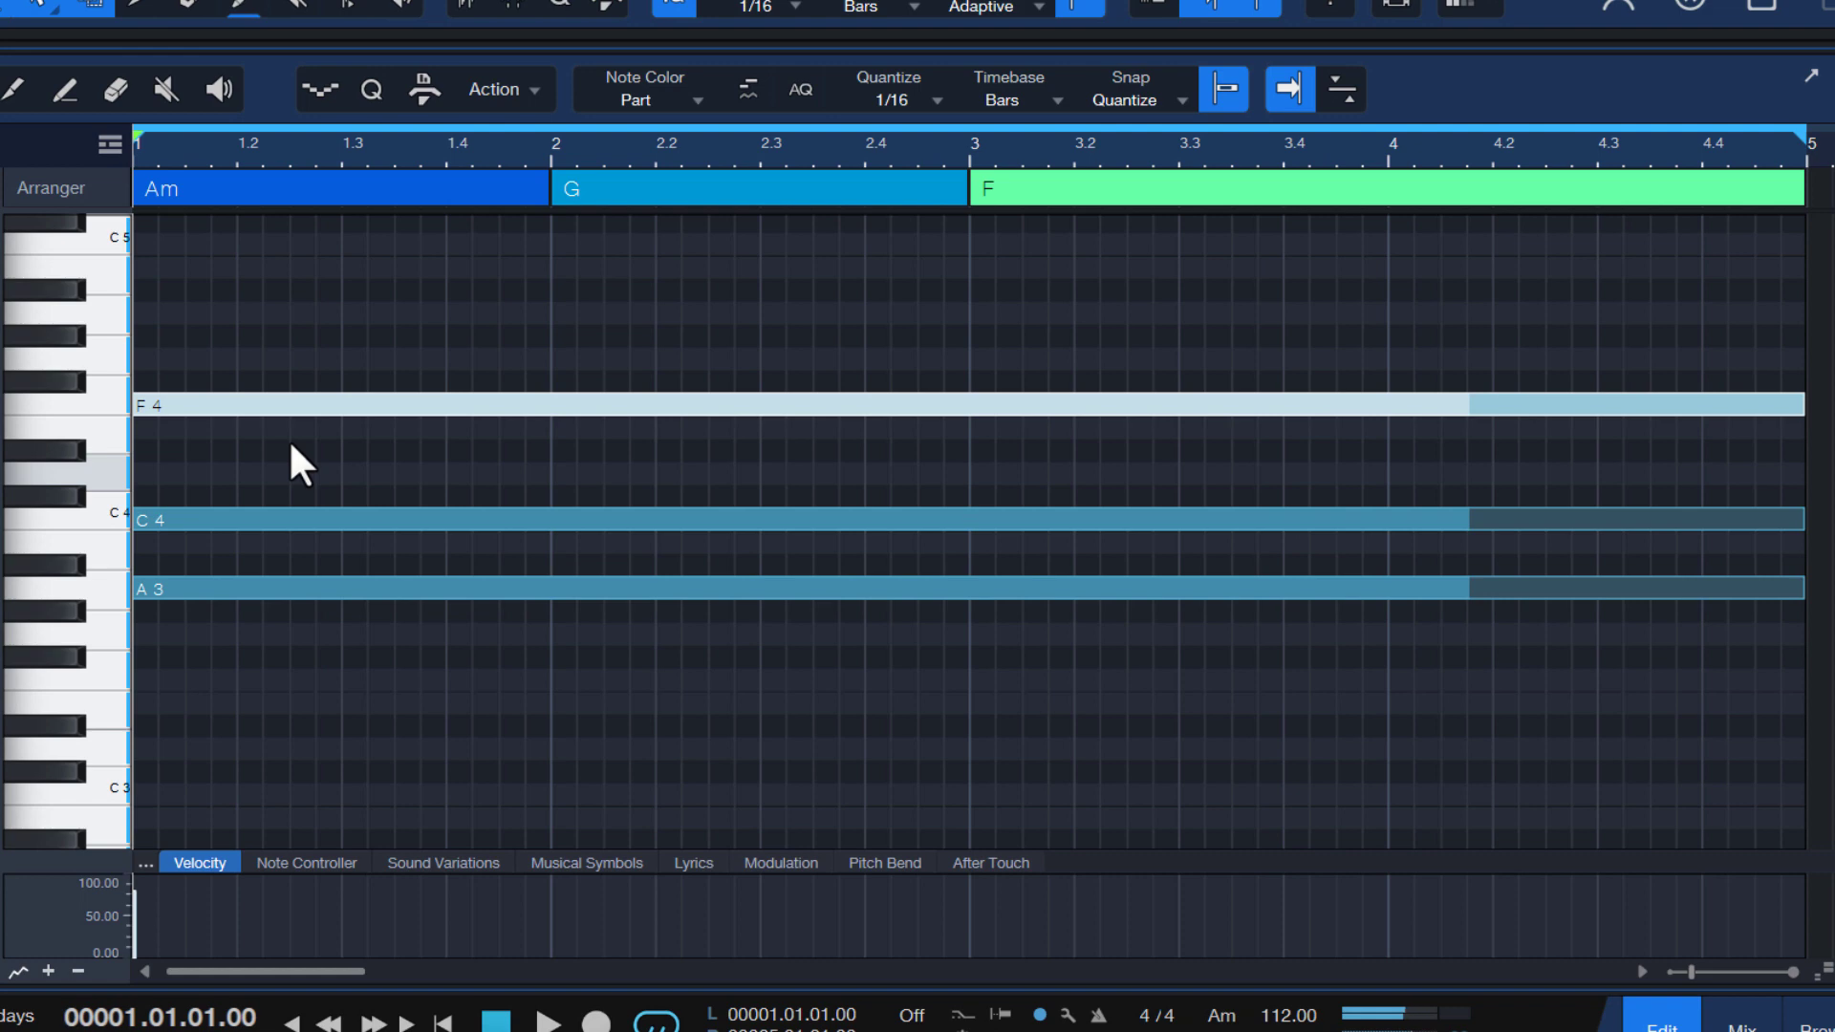
key("Down")
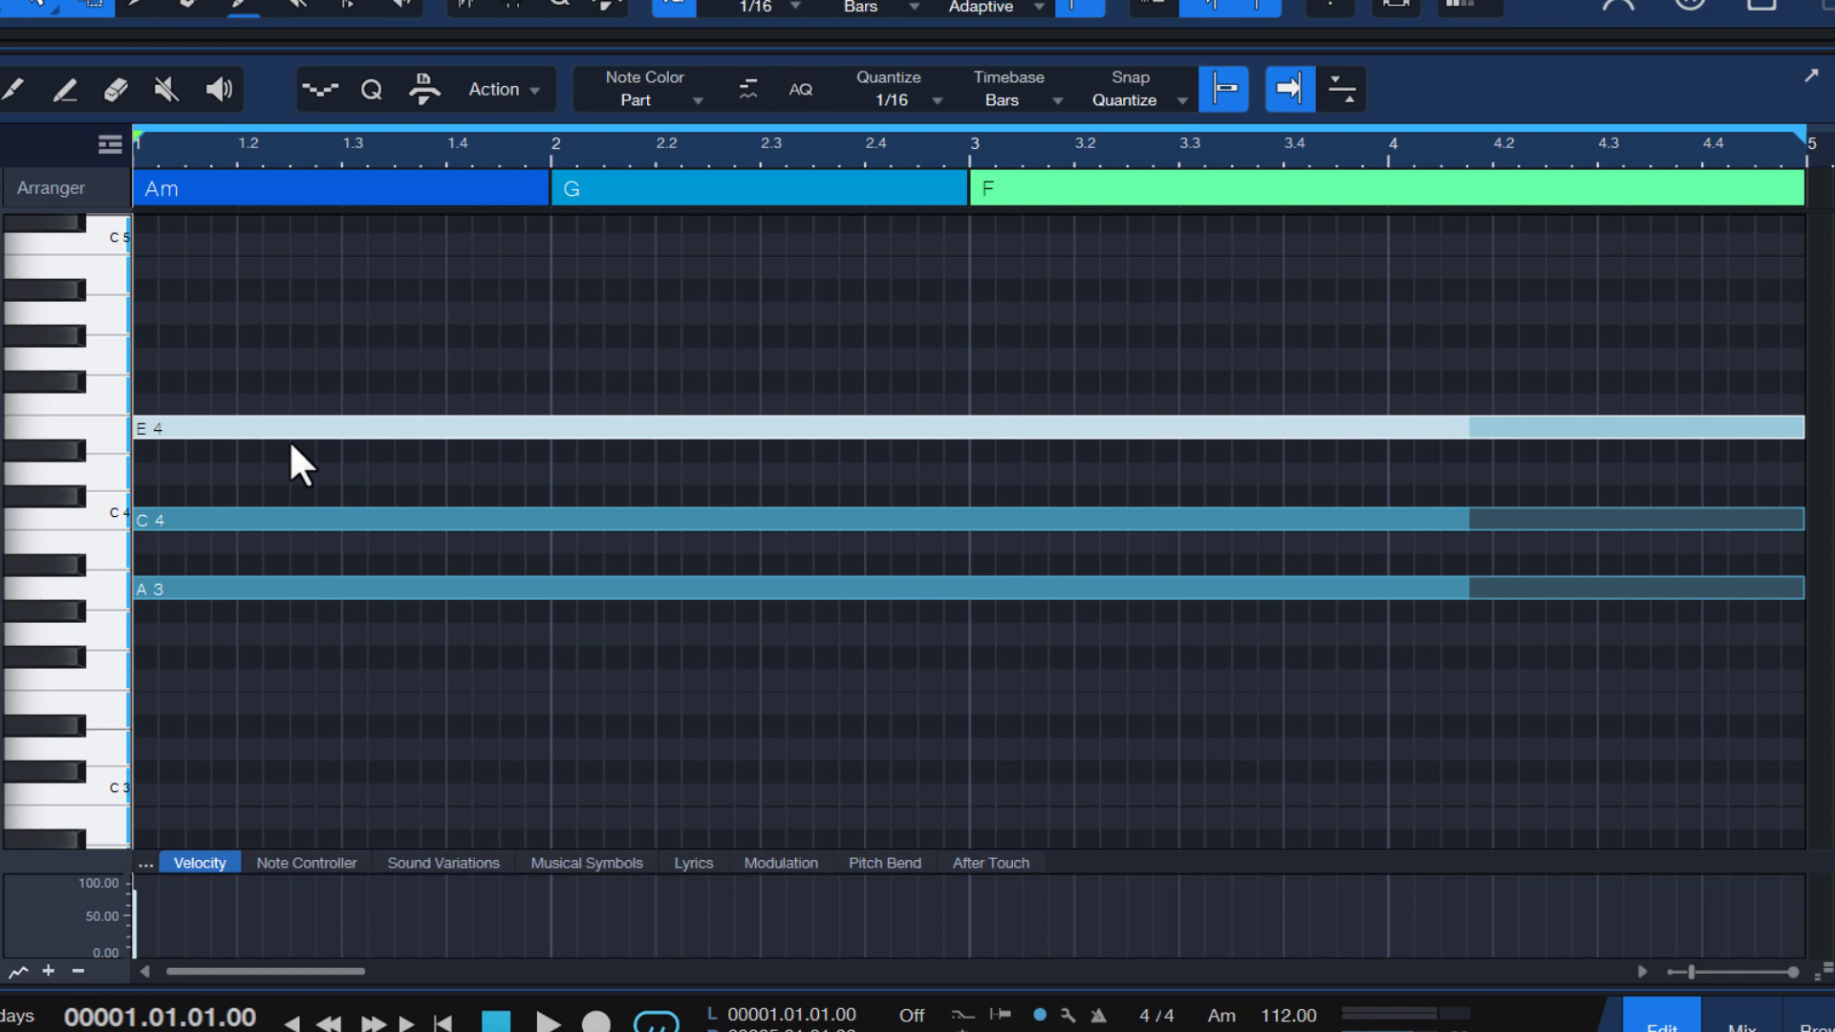
Audition the sustained chord with its top note lowered to D4, and restore that note to E4
key("Down")
key("Down")
key("space")
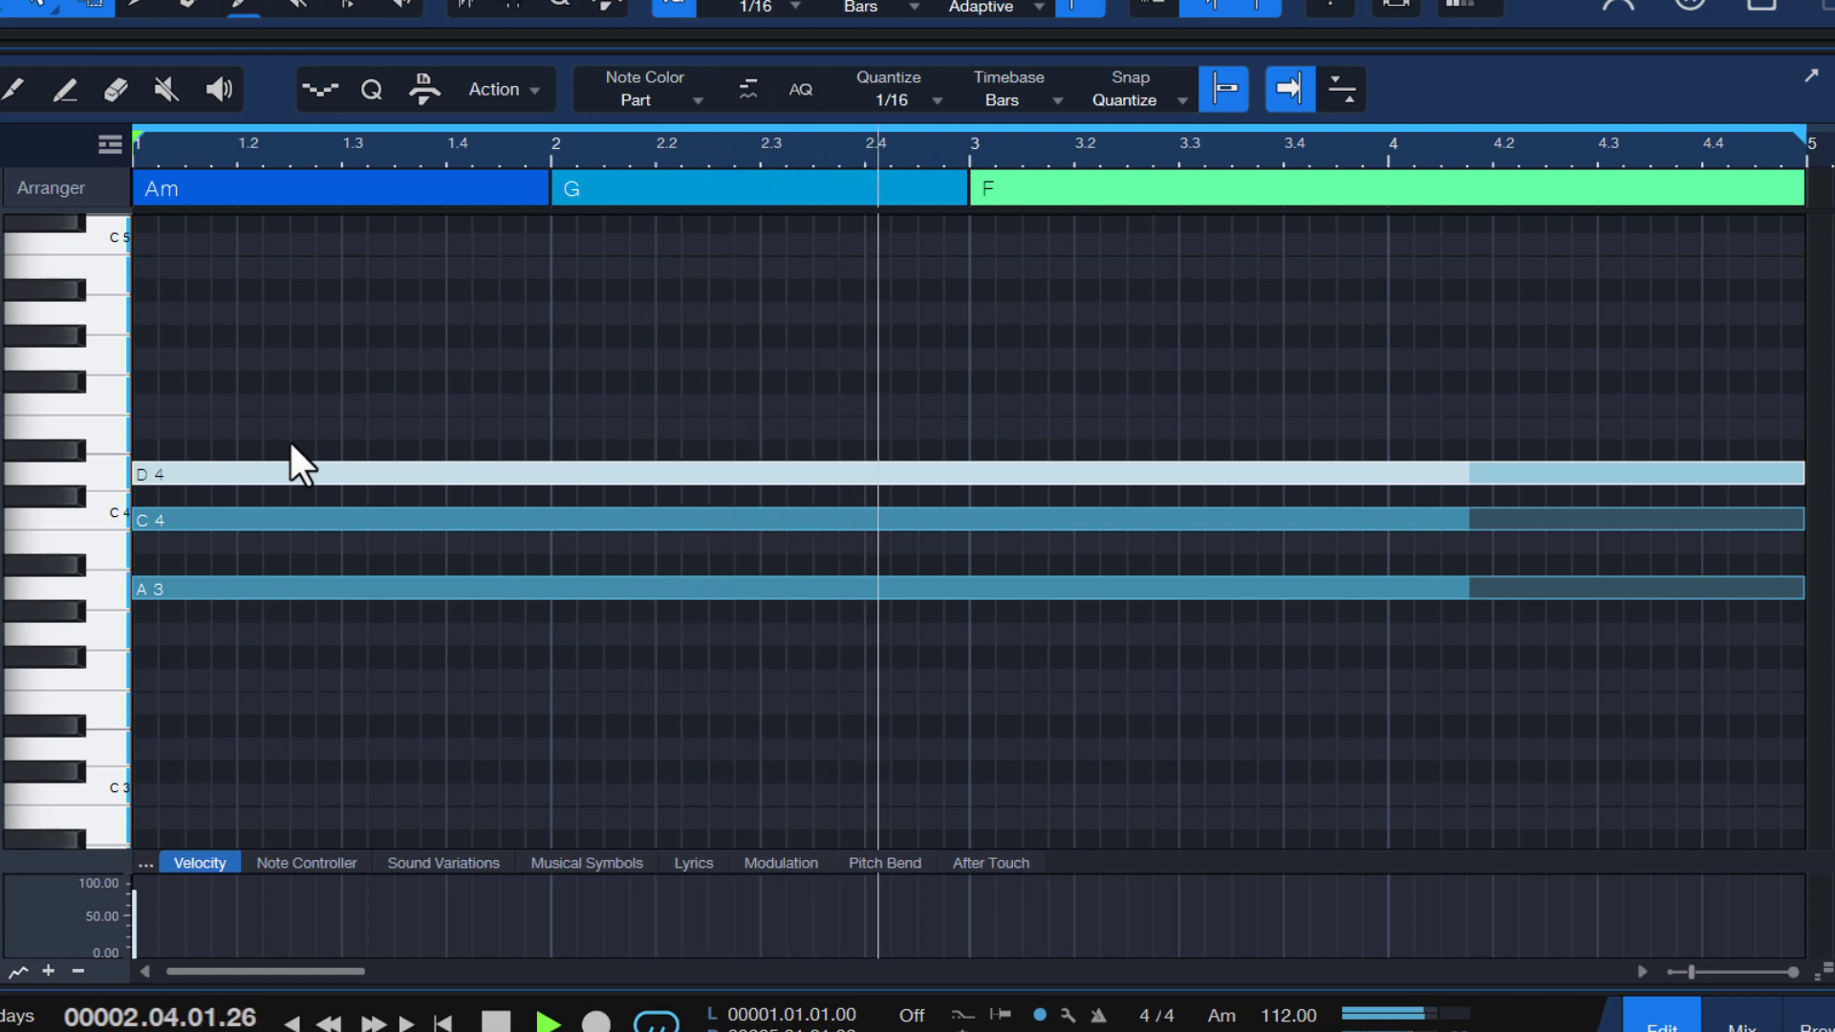
key("space")
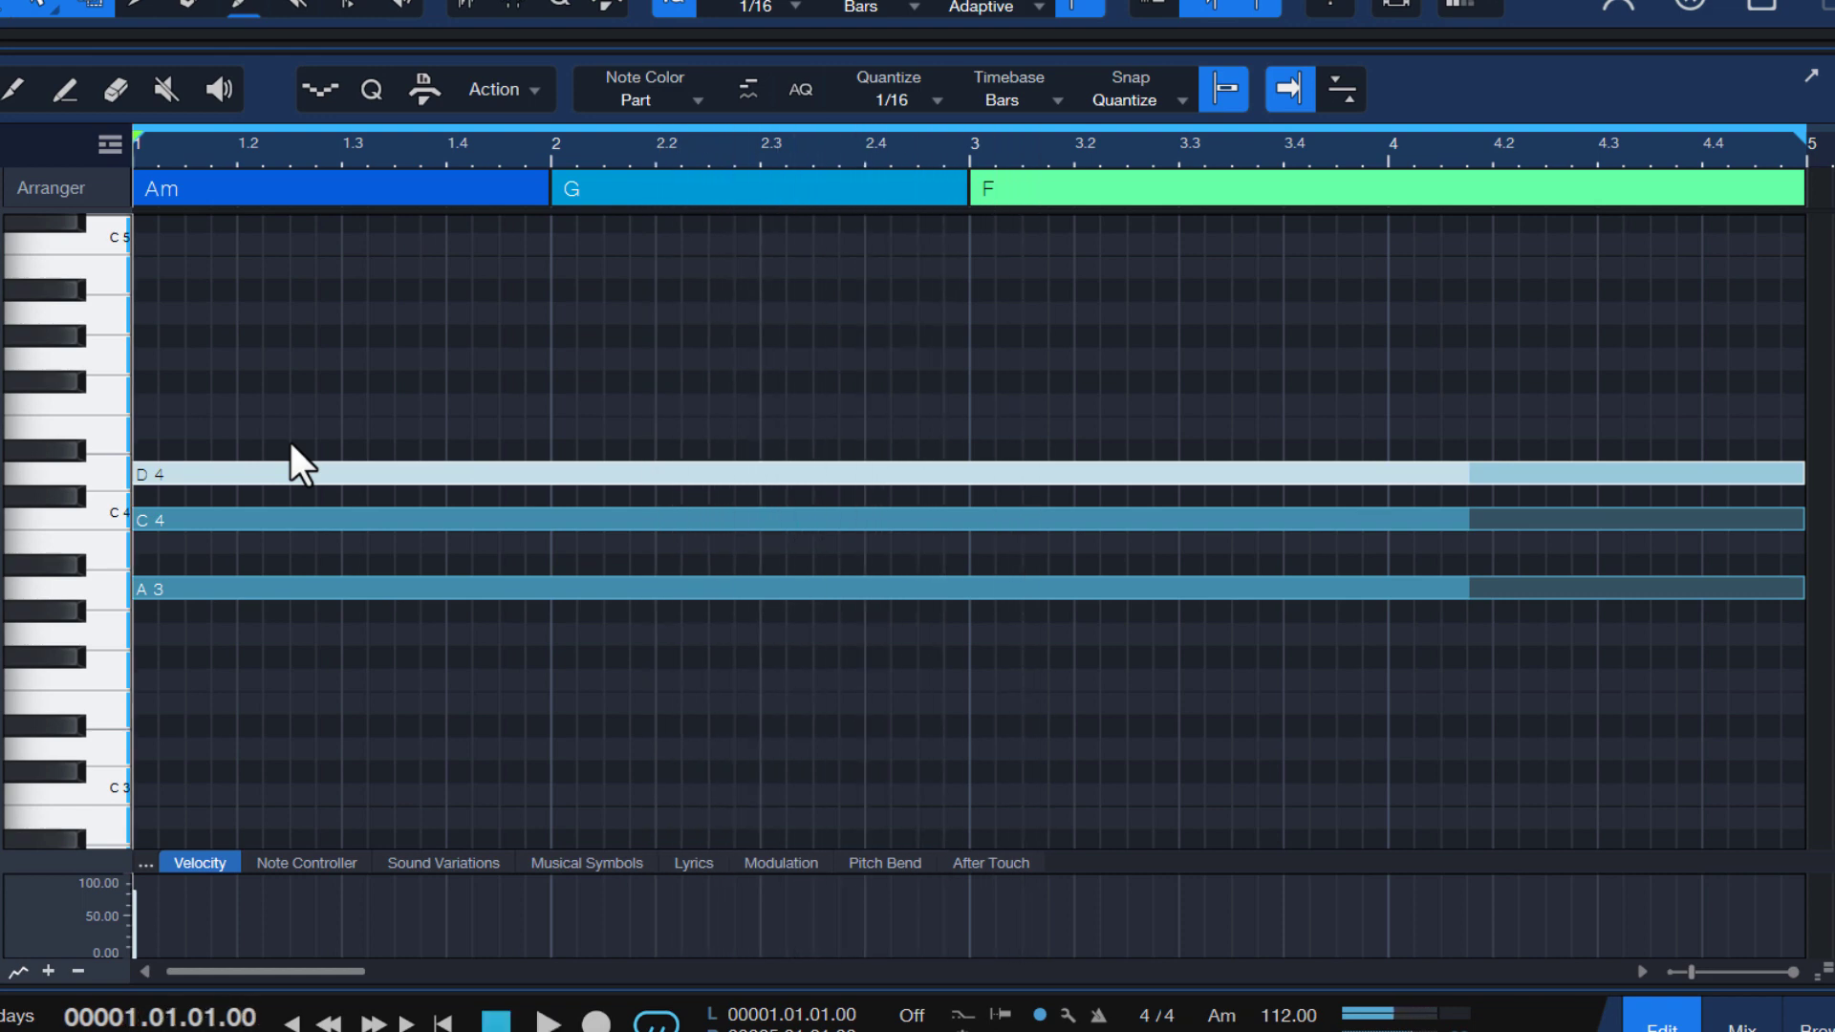
key("Up")
key("Up")
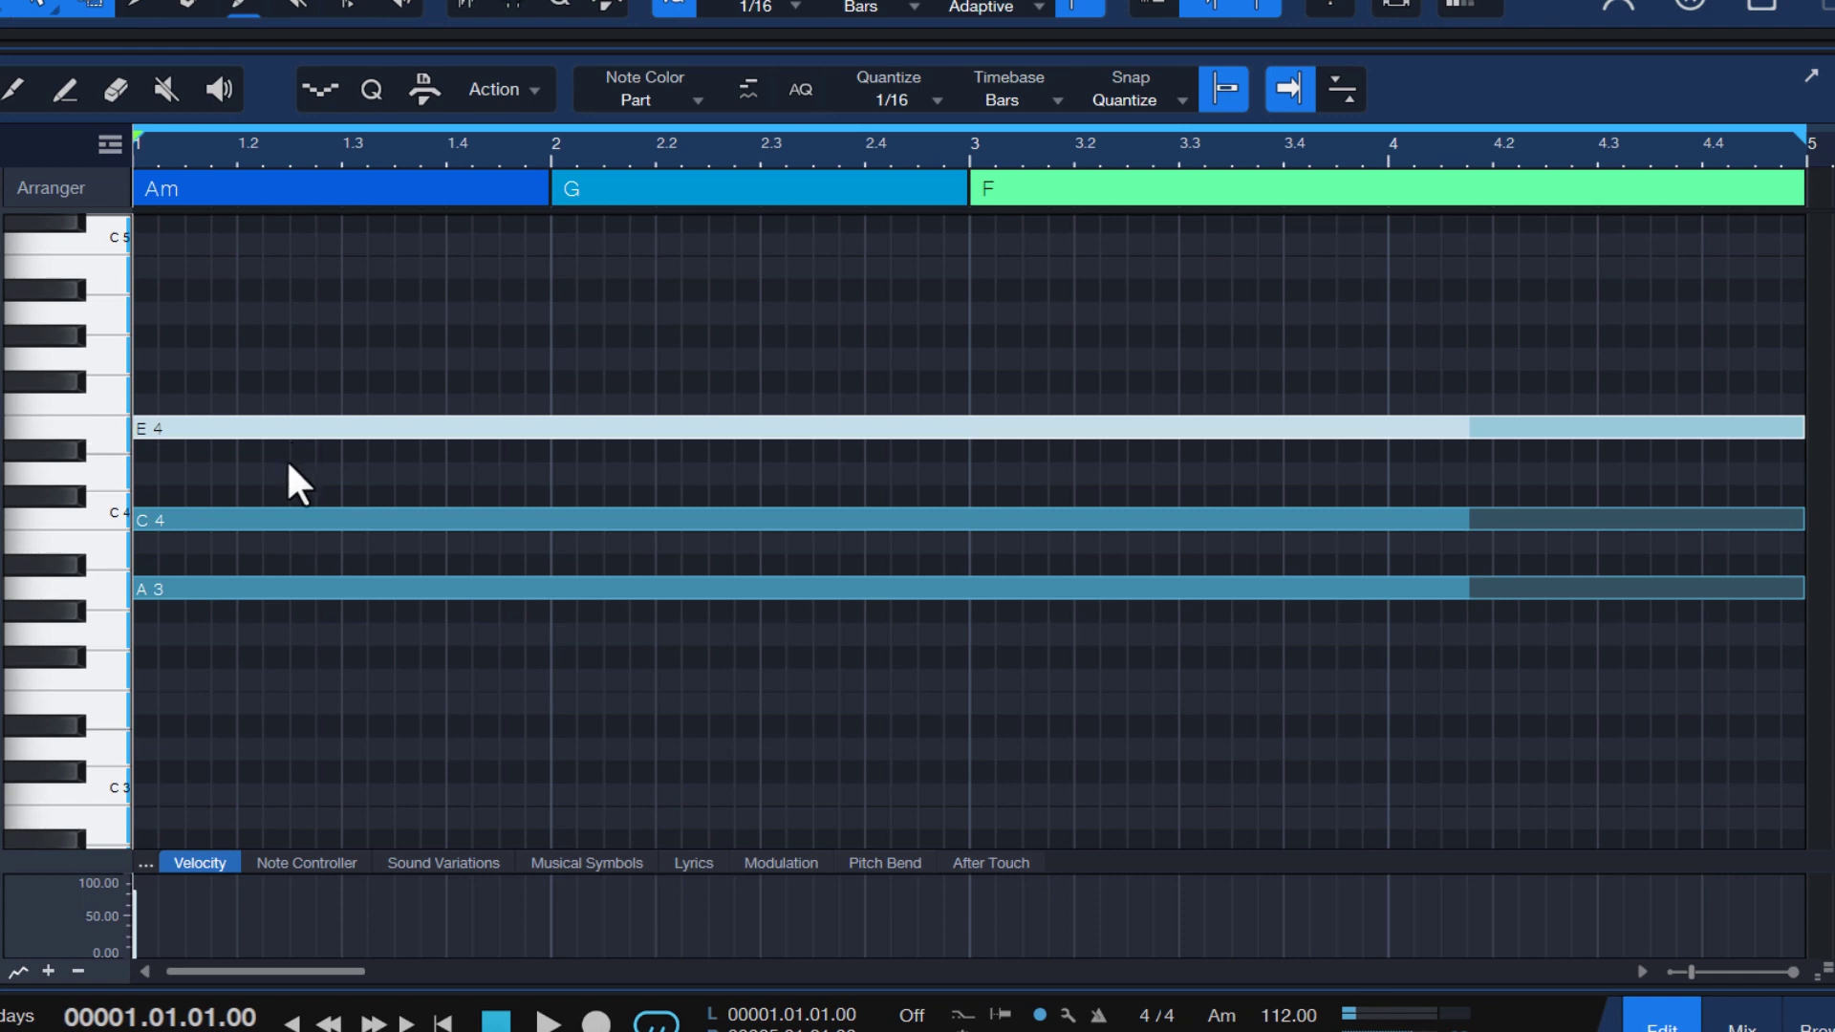
Audition the sustained chord with its middle note raised to D4, and move that note back to C4
left_click(279, 517)
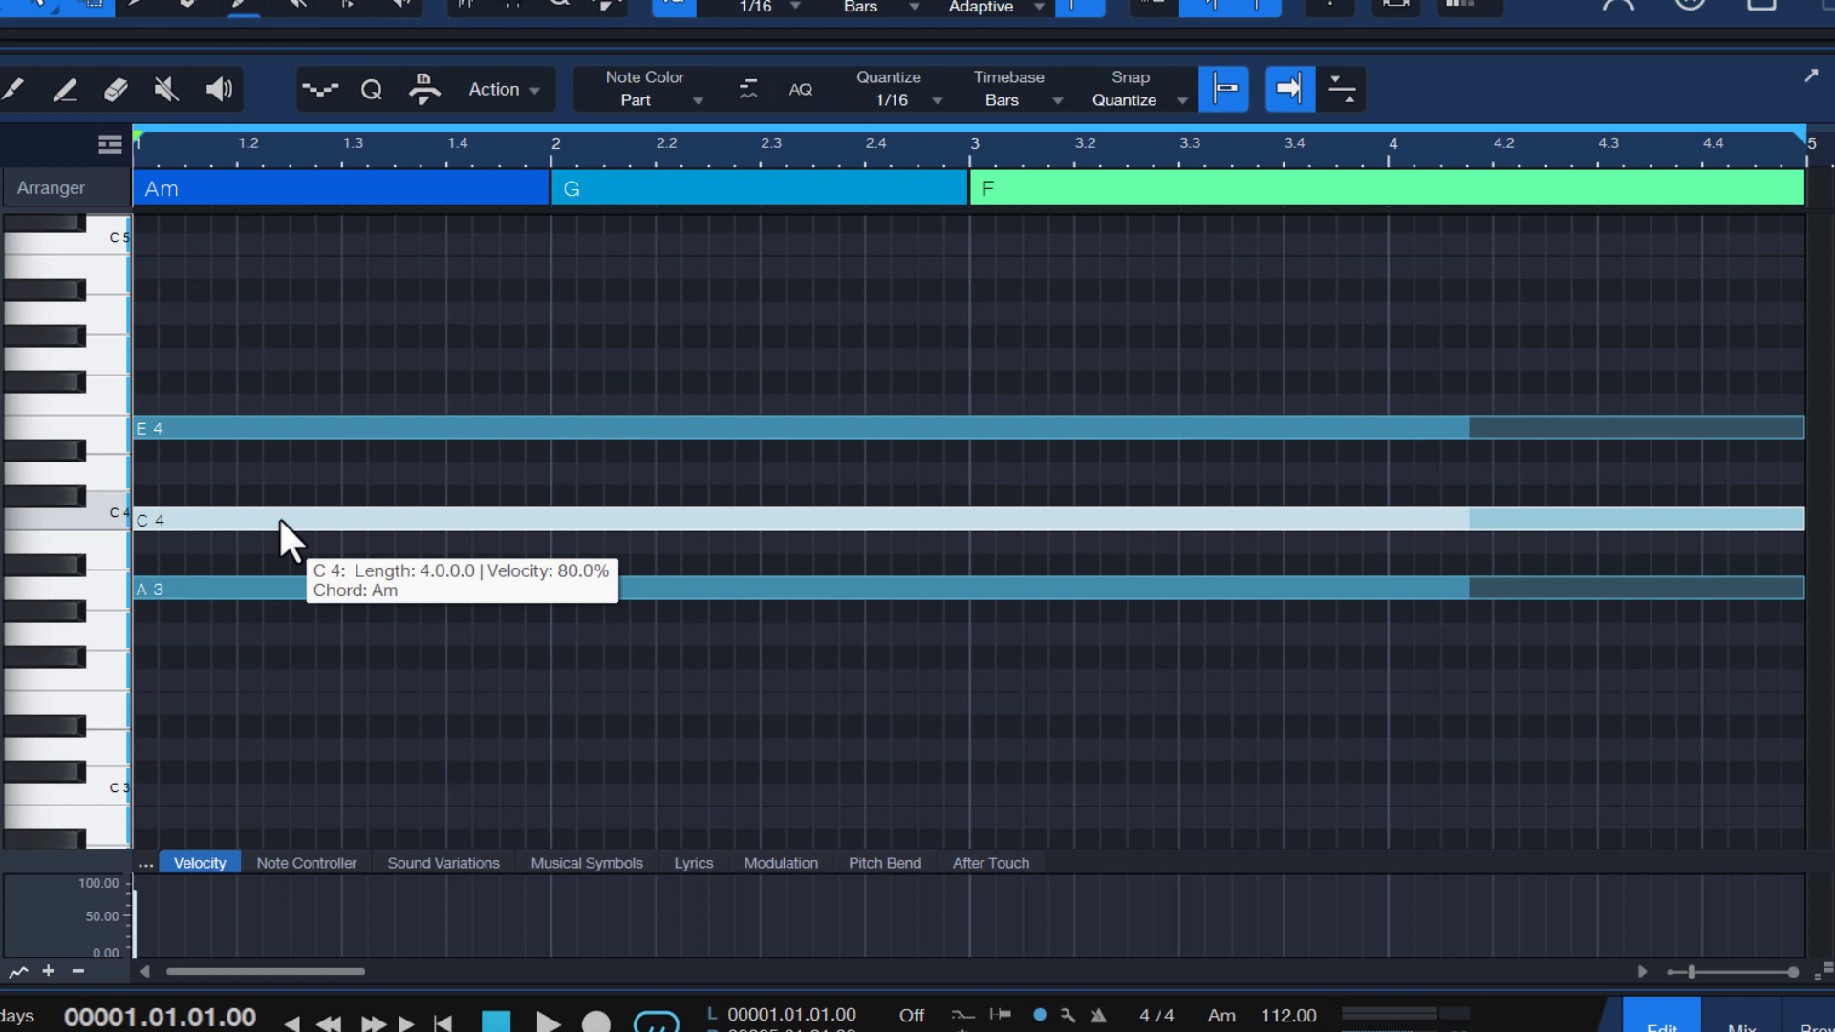
key("Up")
key("Up")
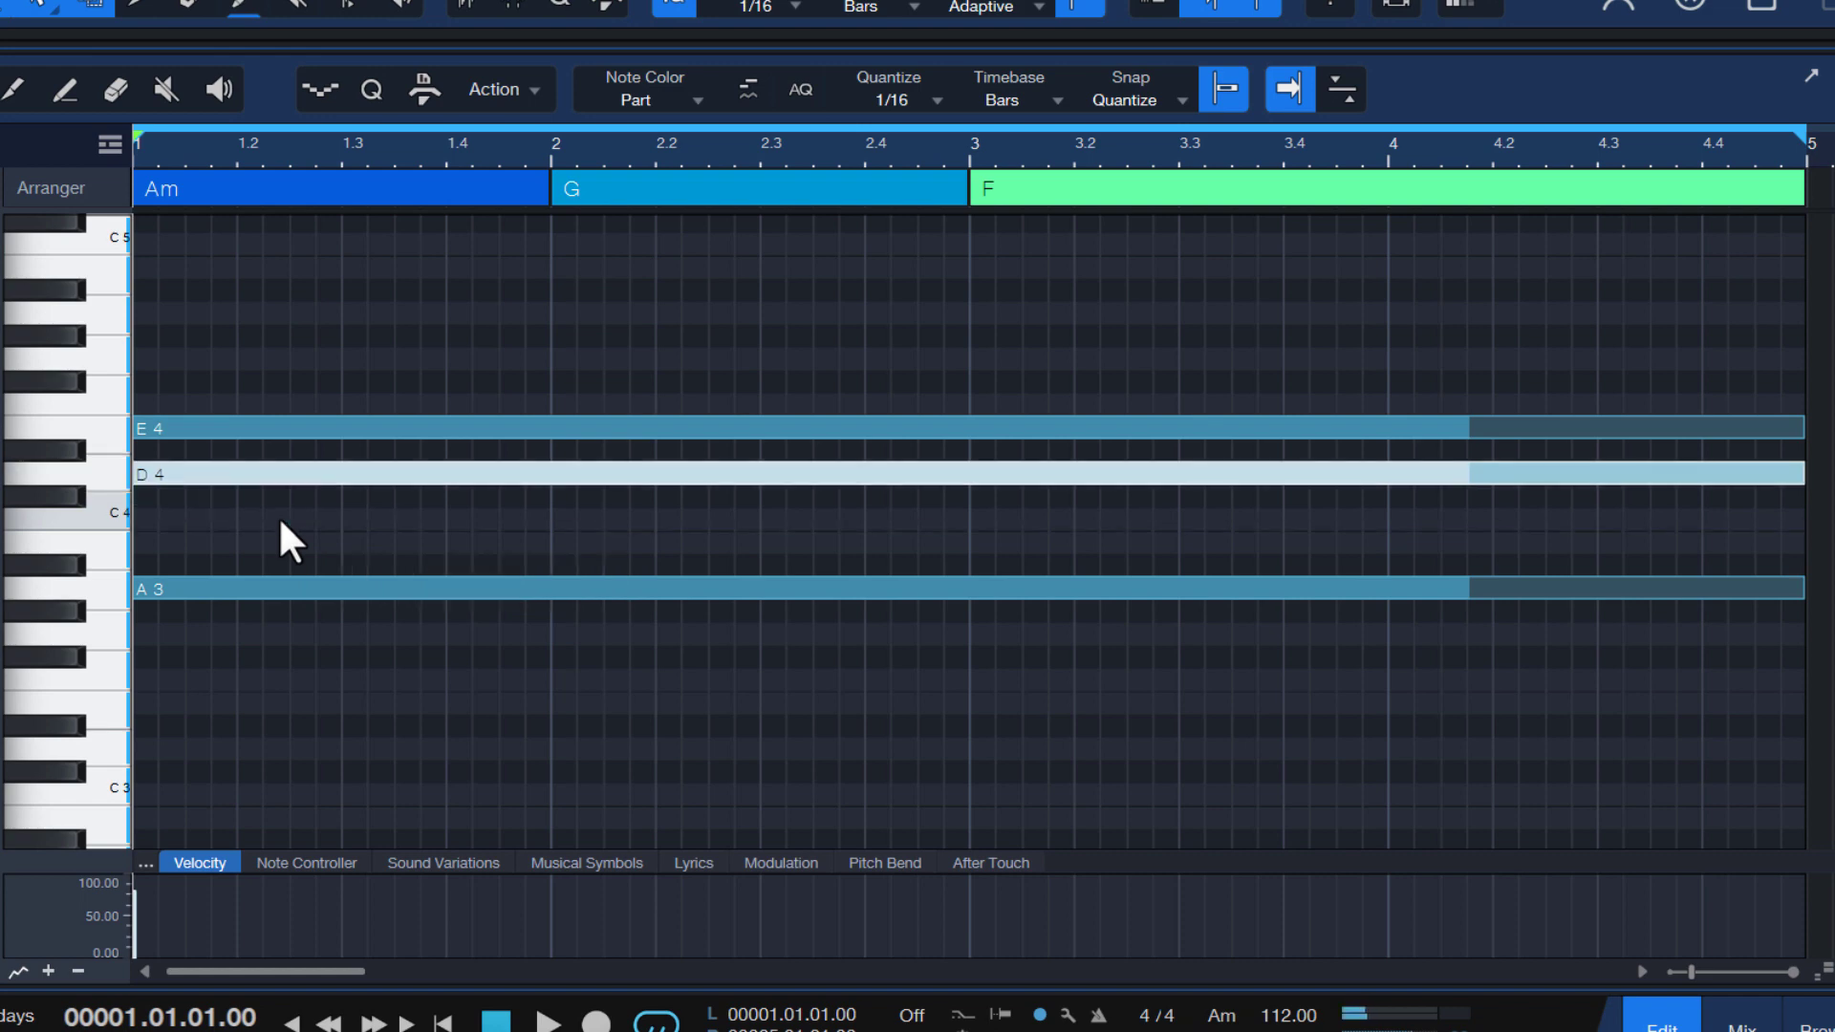
key("space")
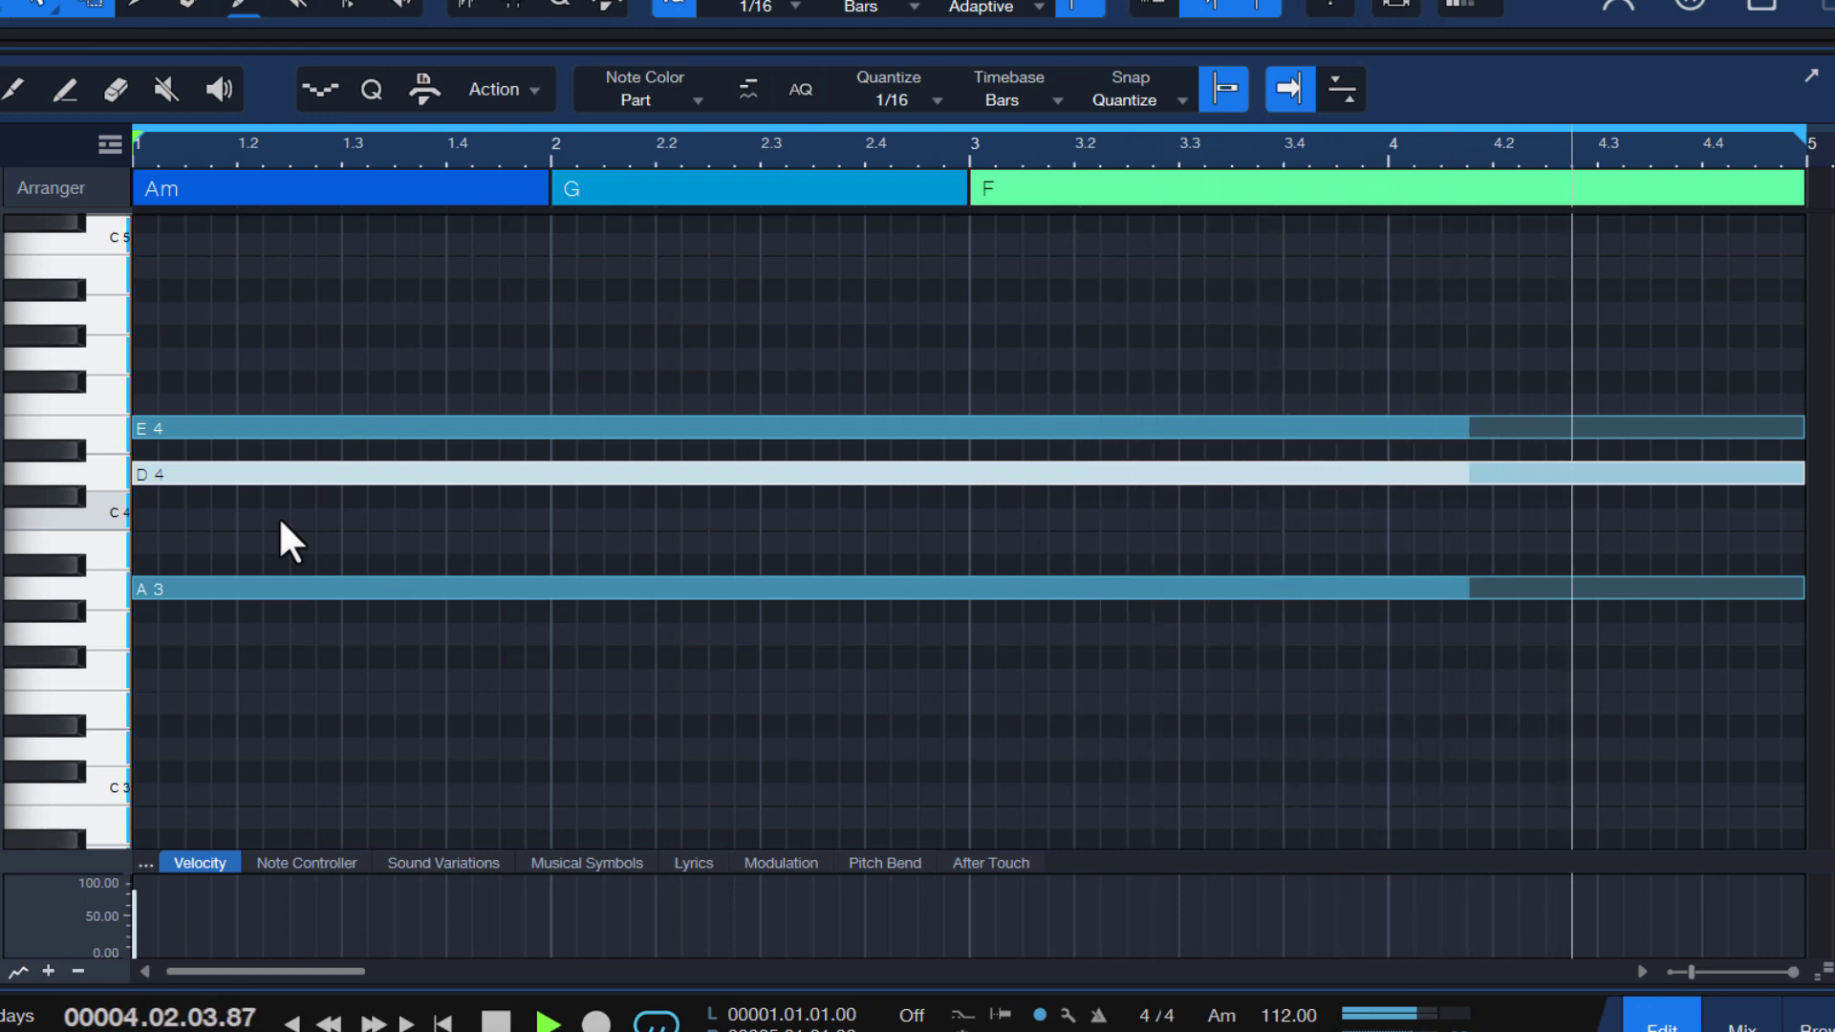
key("space")
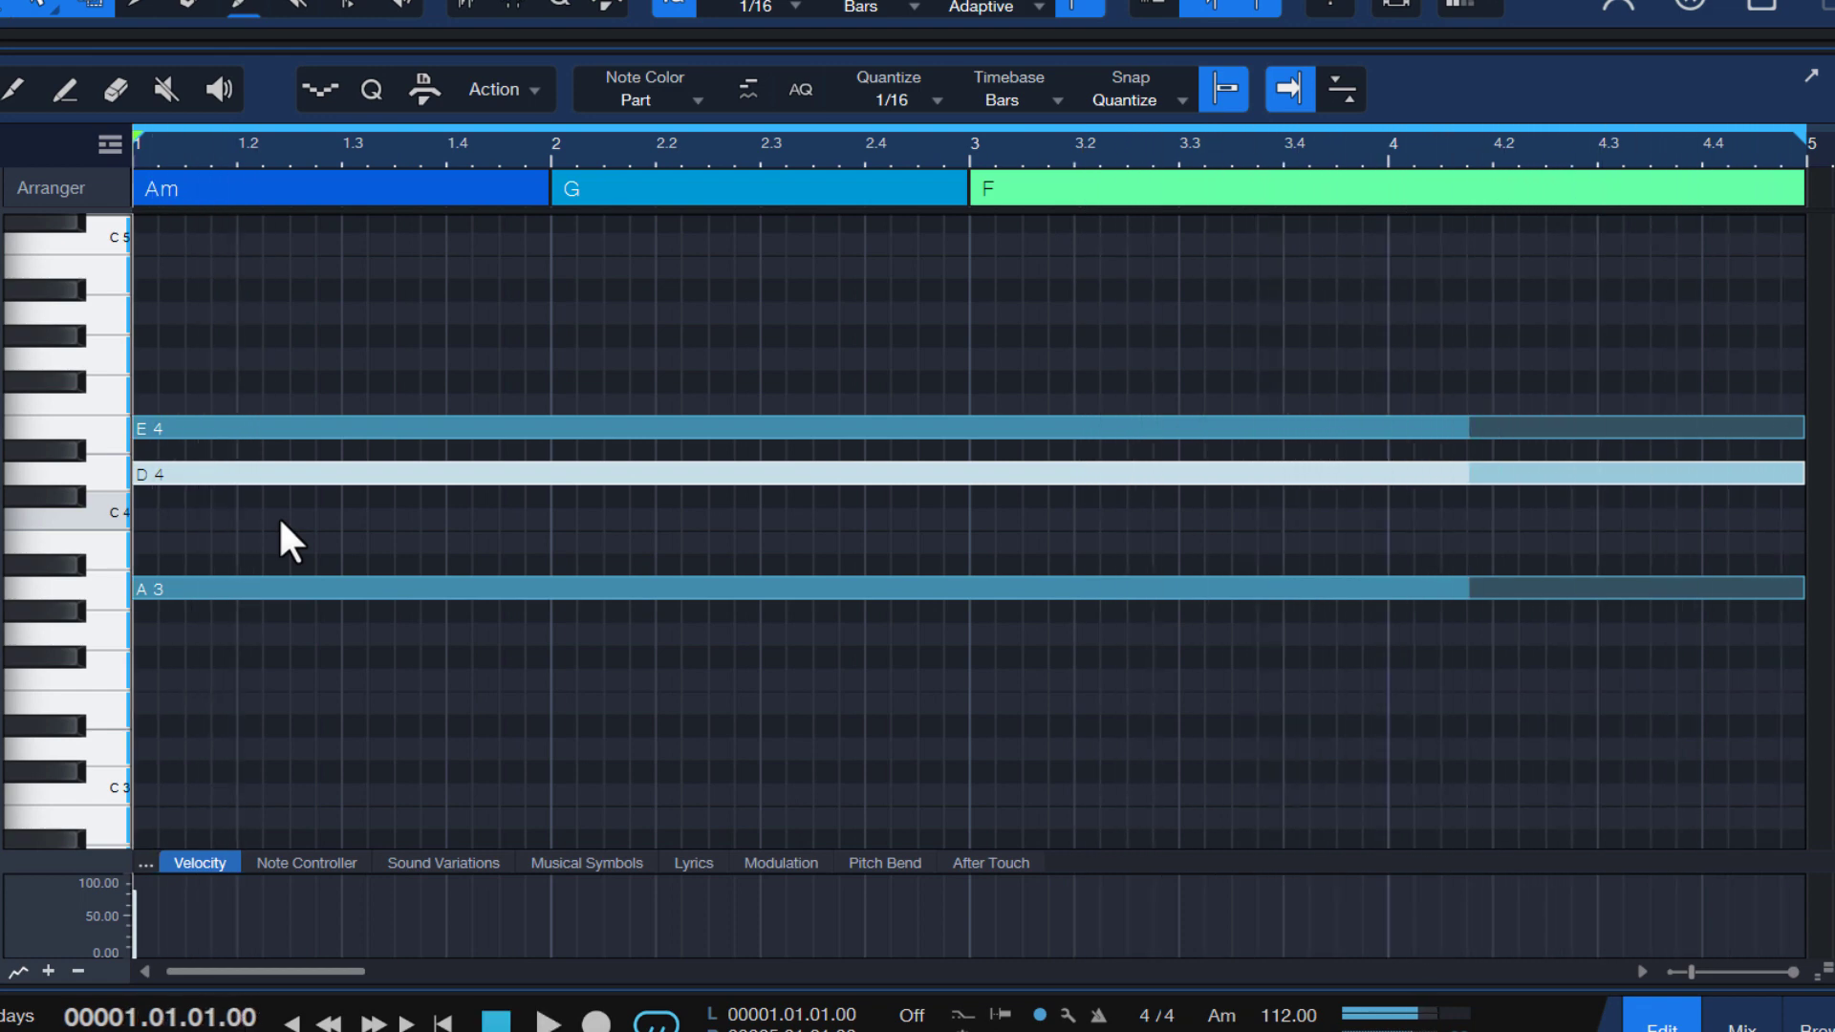
key("alt+Down")
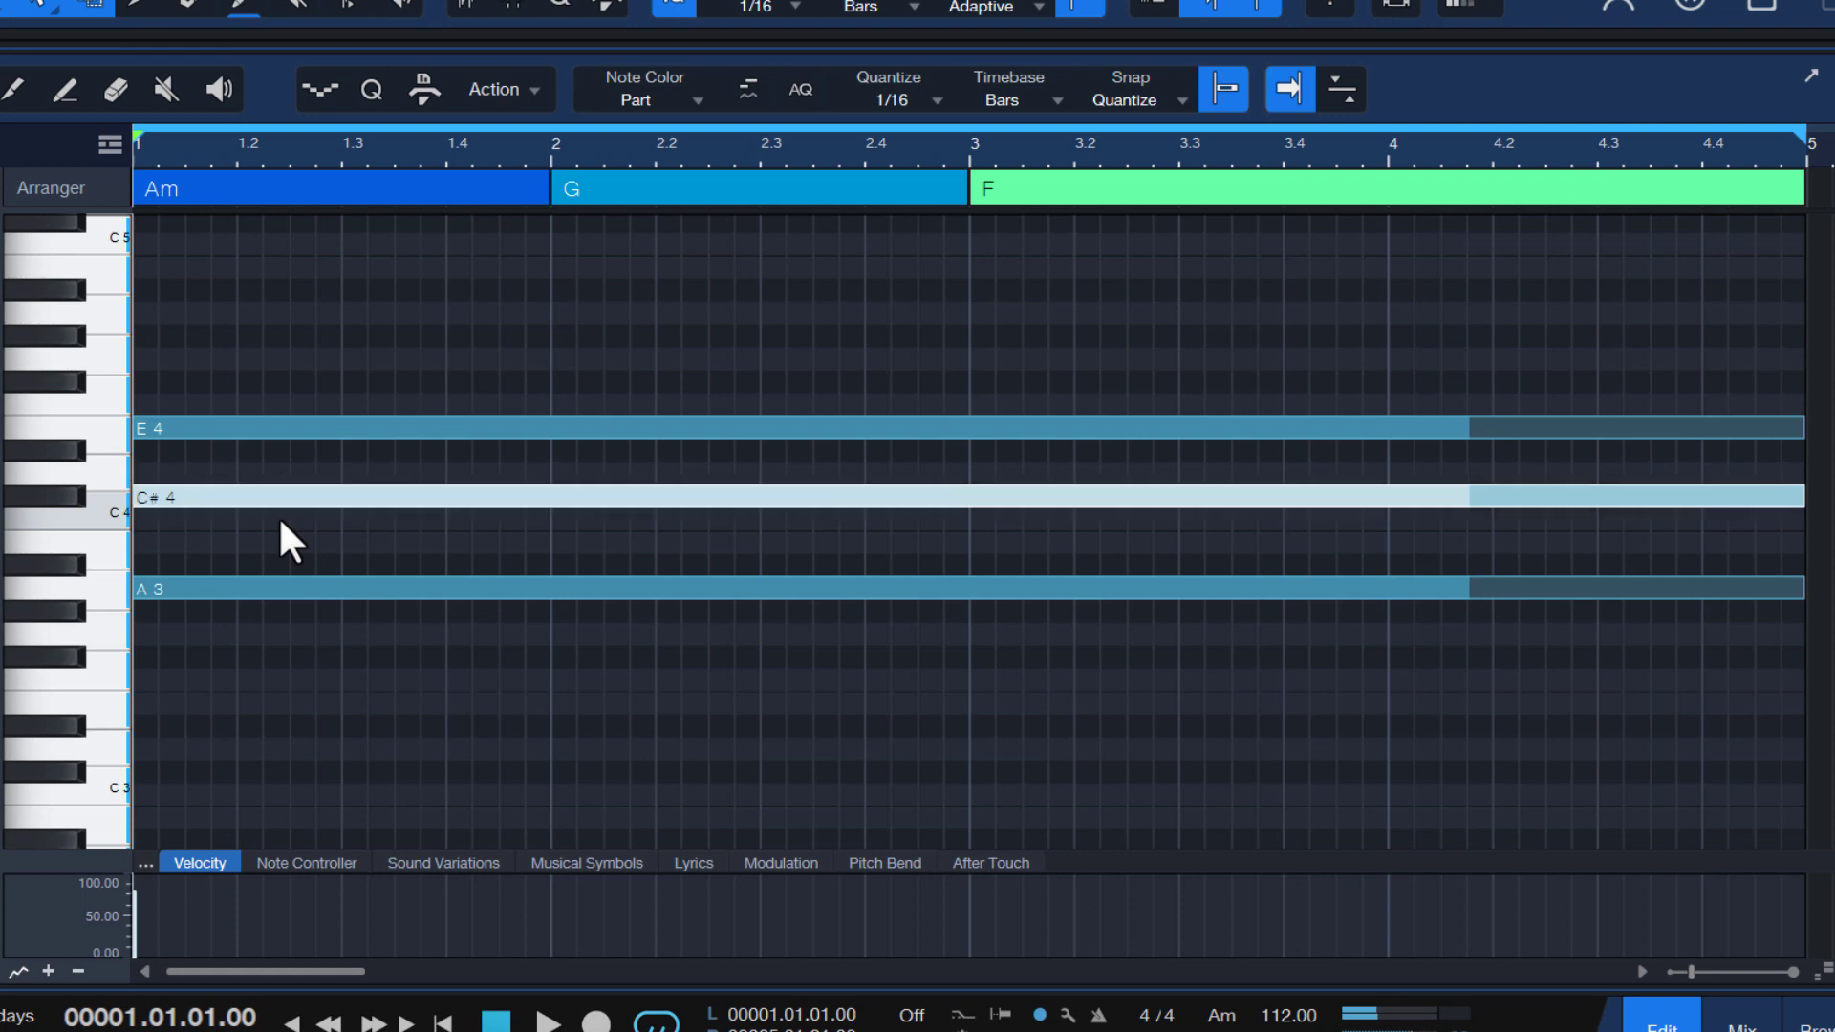
key("alt+Down")
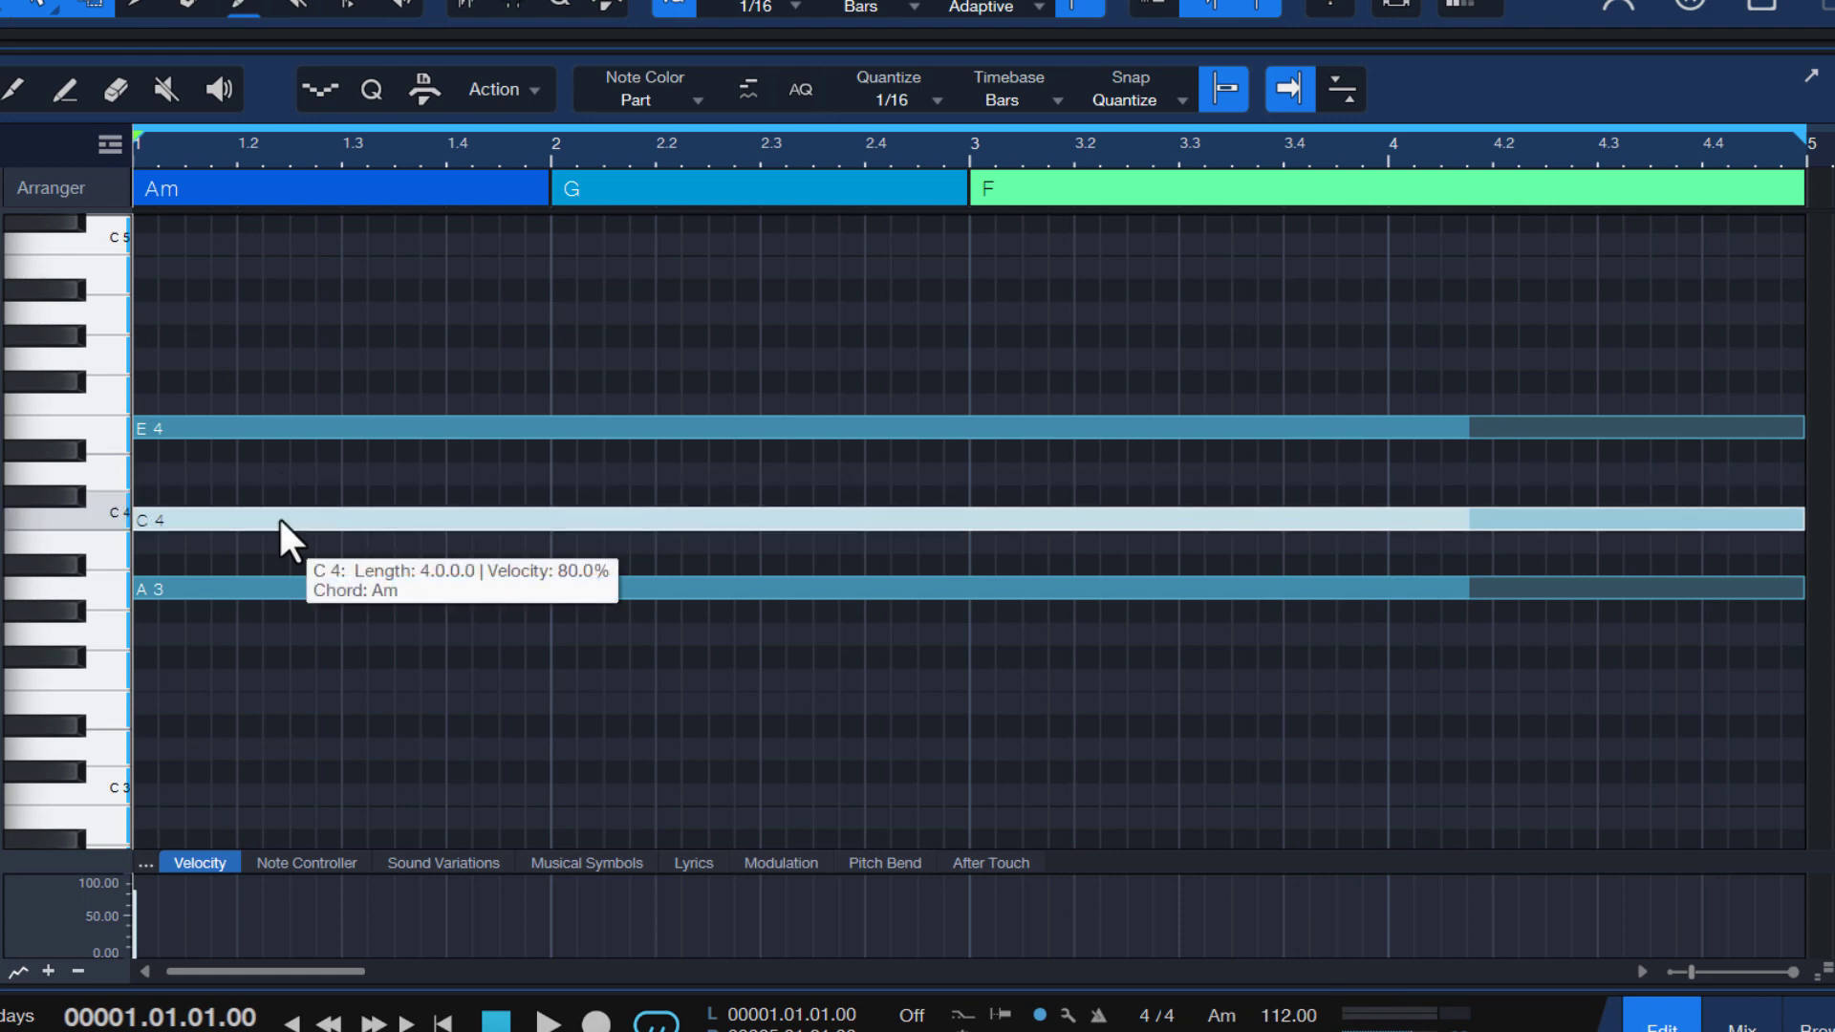
Audition the sustained chord with its middle note lowered to B3, and bring that note back to C4
key("alt+Down")
key("alt+Down")
key("alt+Up")
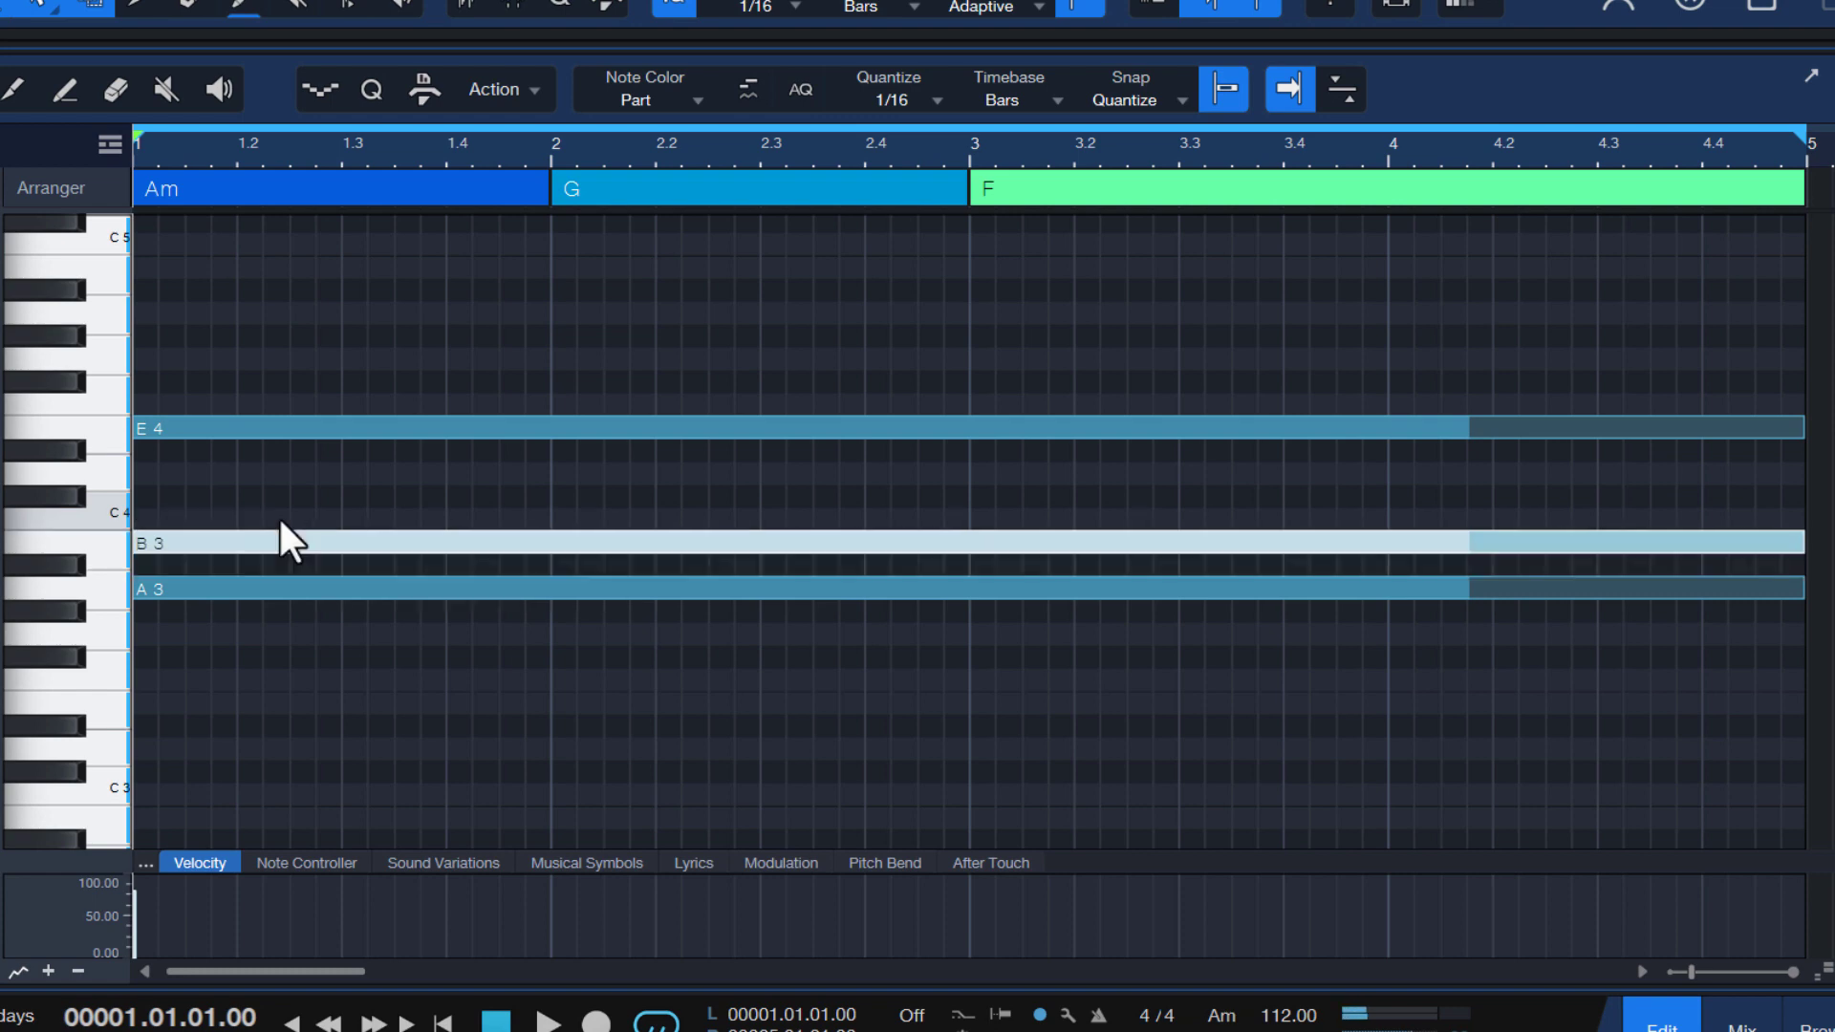
key("space")
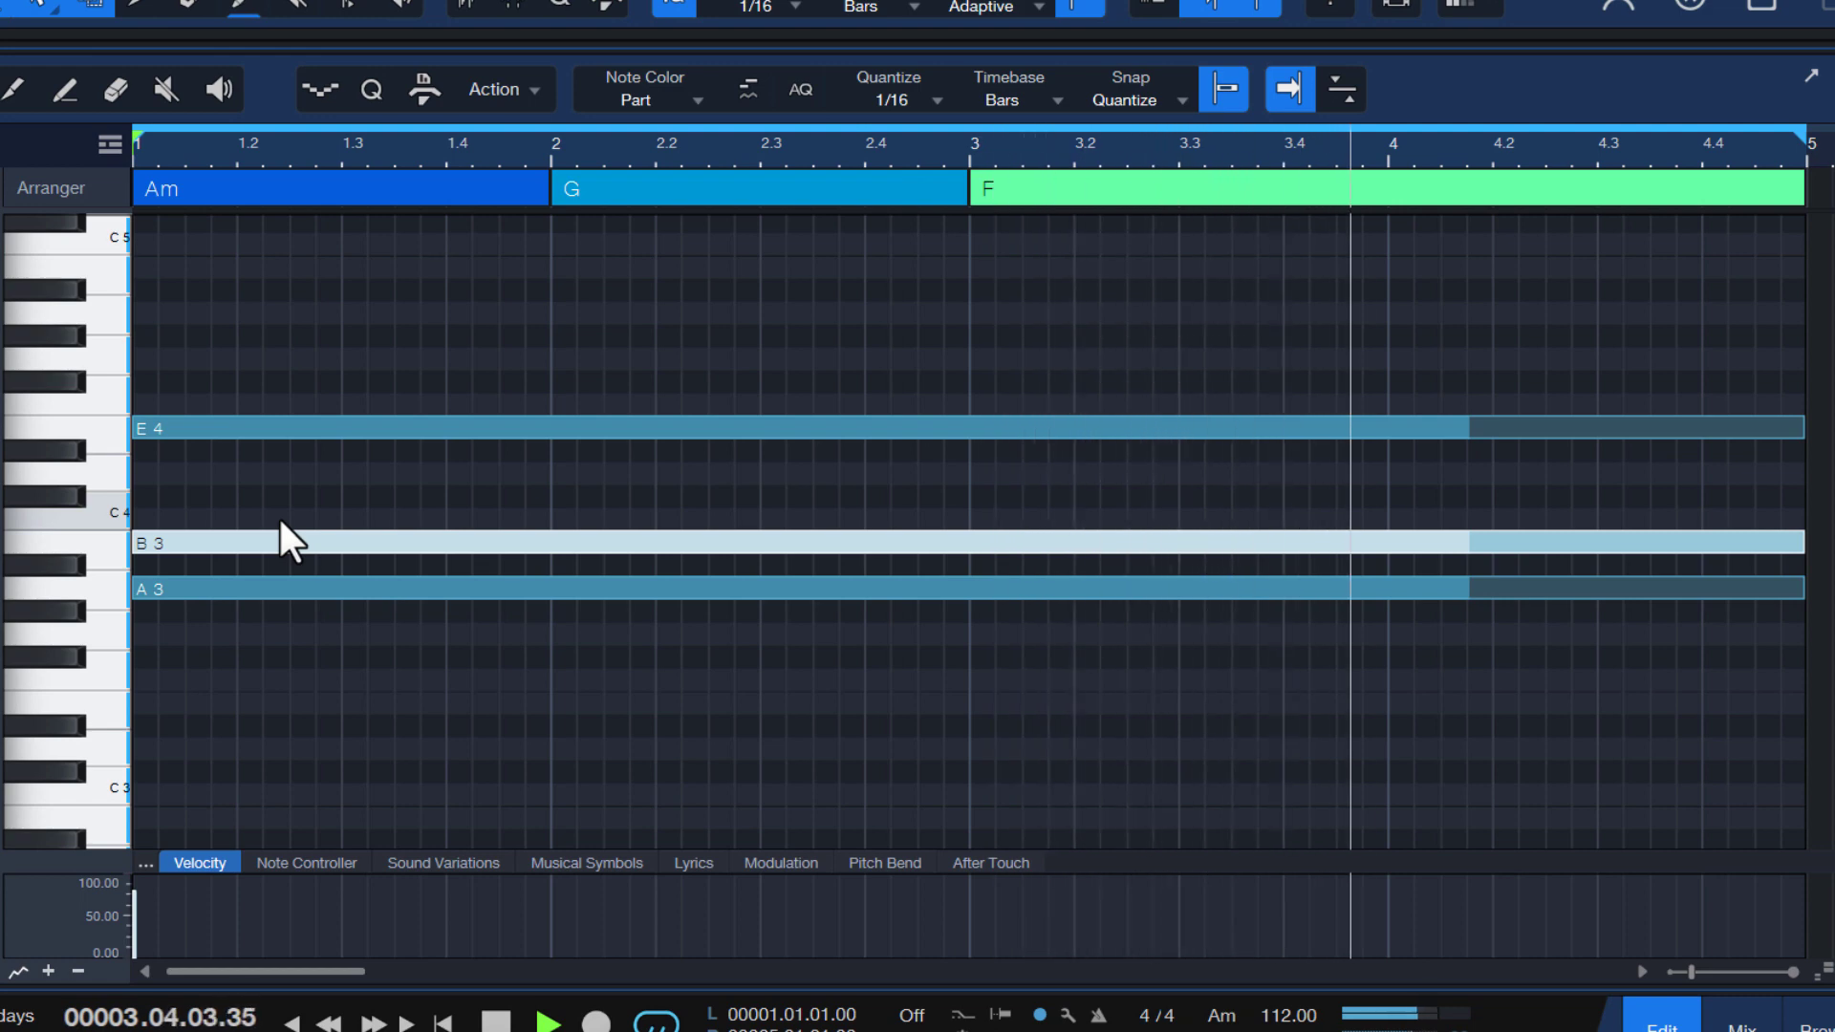
key("space")
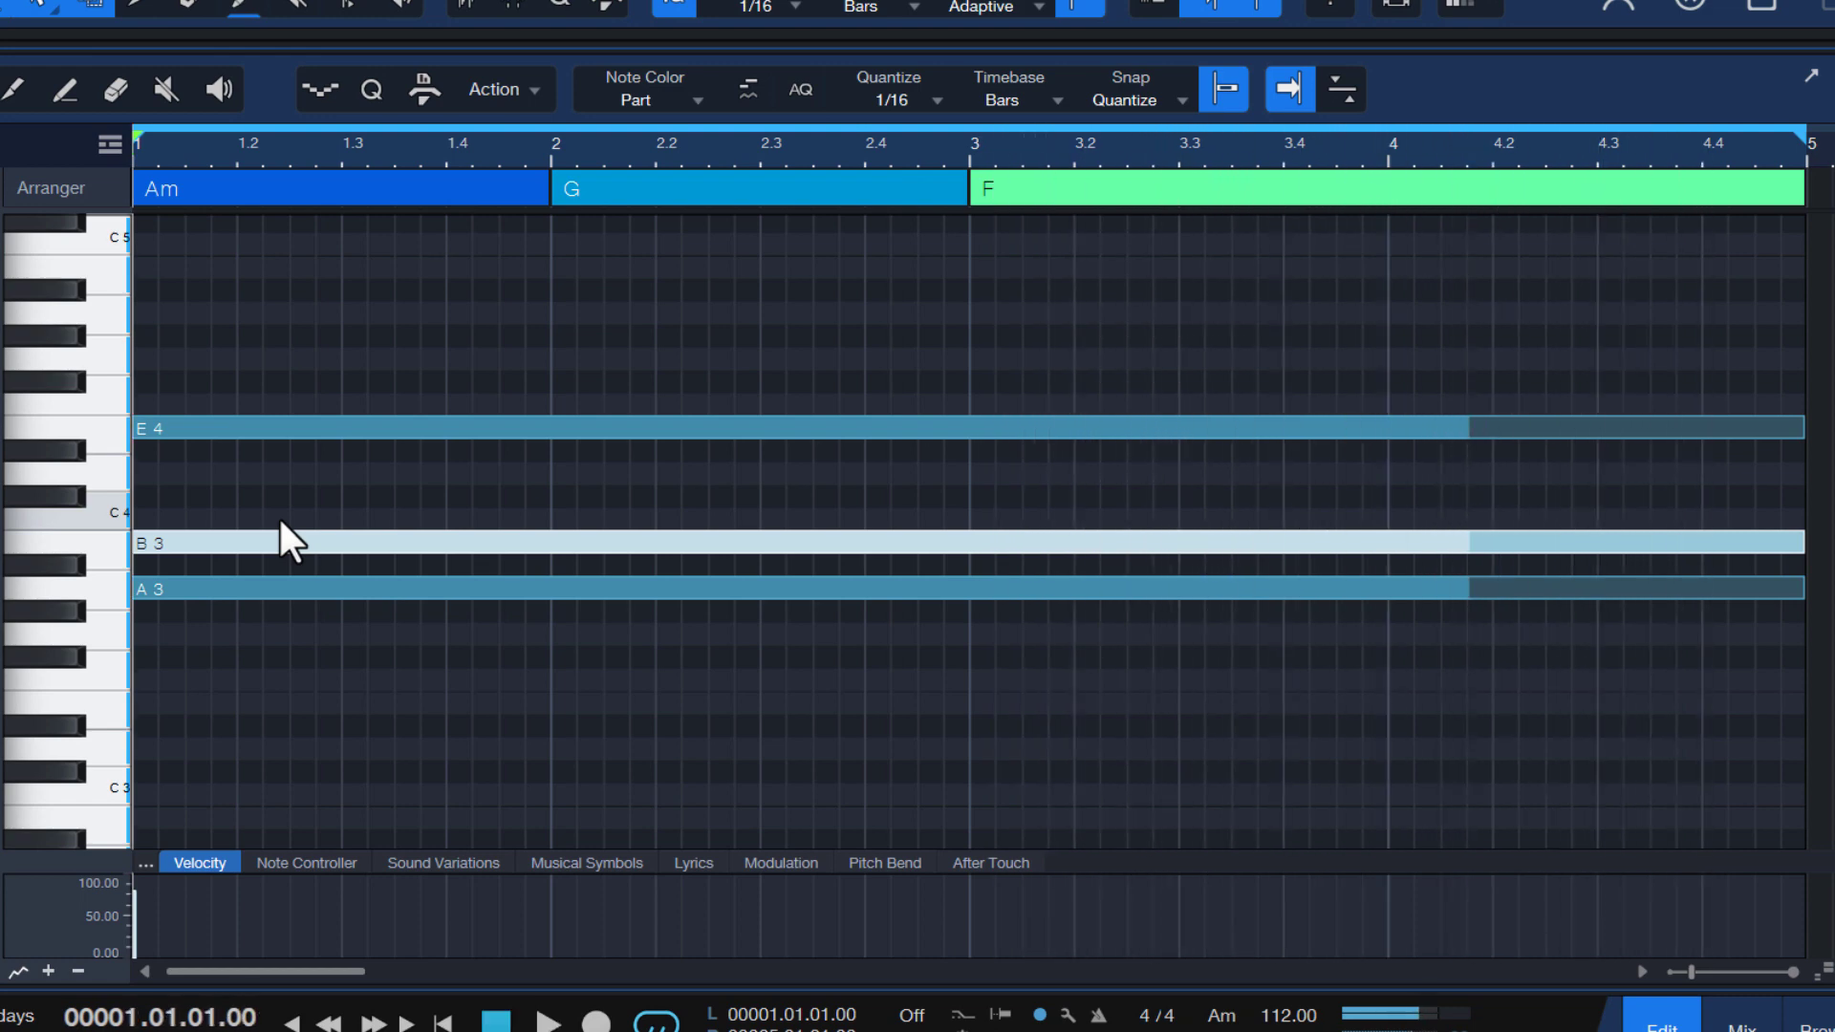
key("Up")
key("Up")
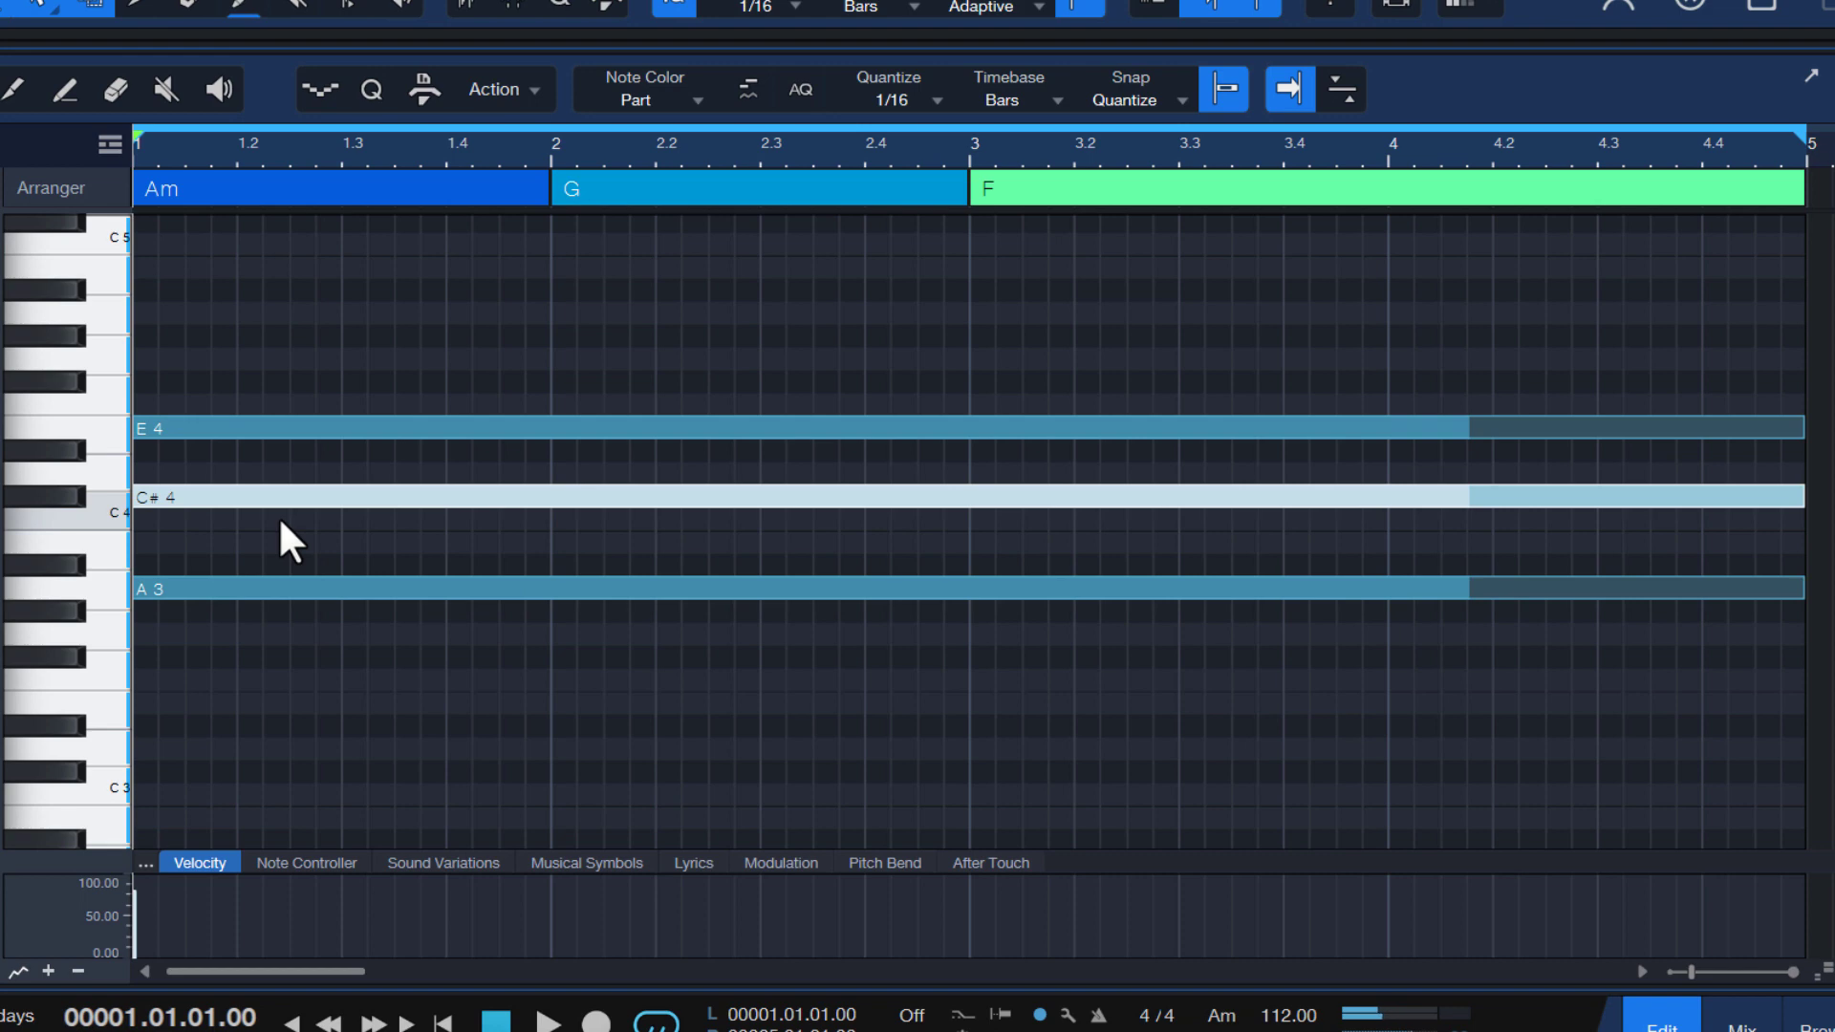
key("Down")
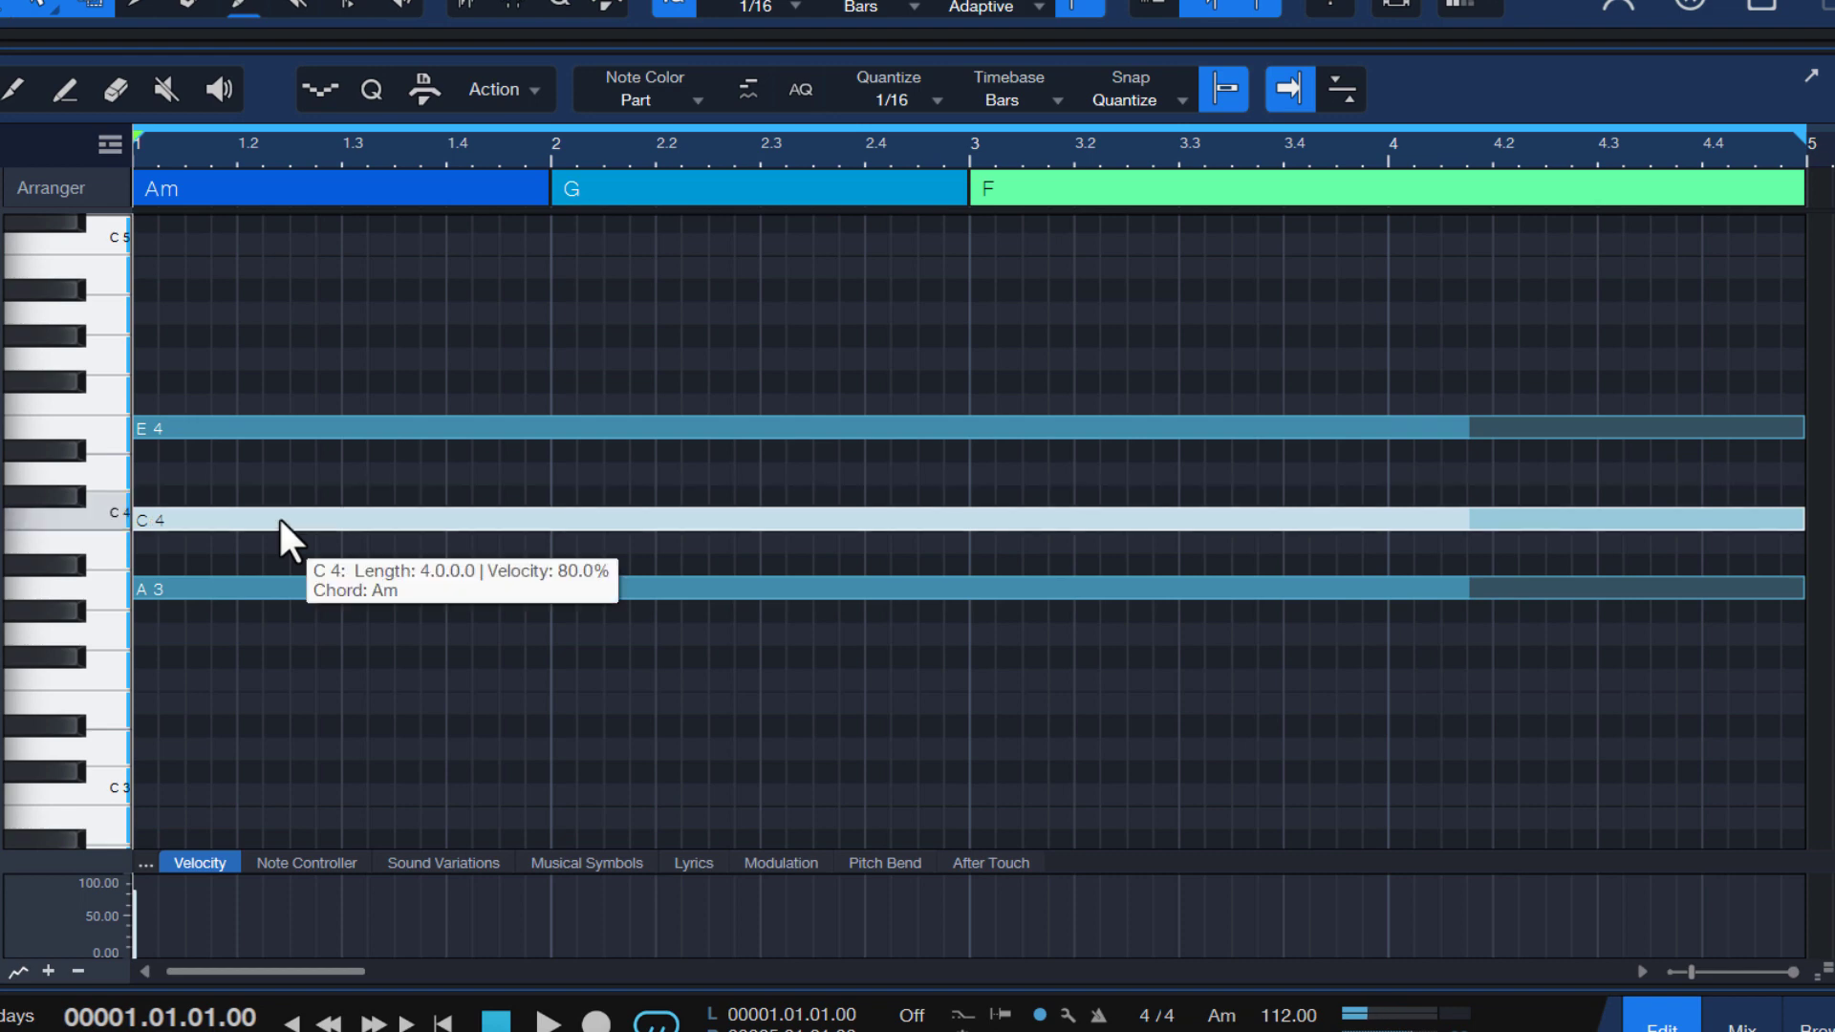
Audition the sustained chord with its bottom note raised to B3, and return that note to A3
left_click(212, 580)
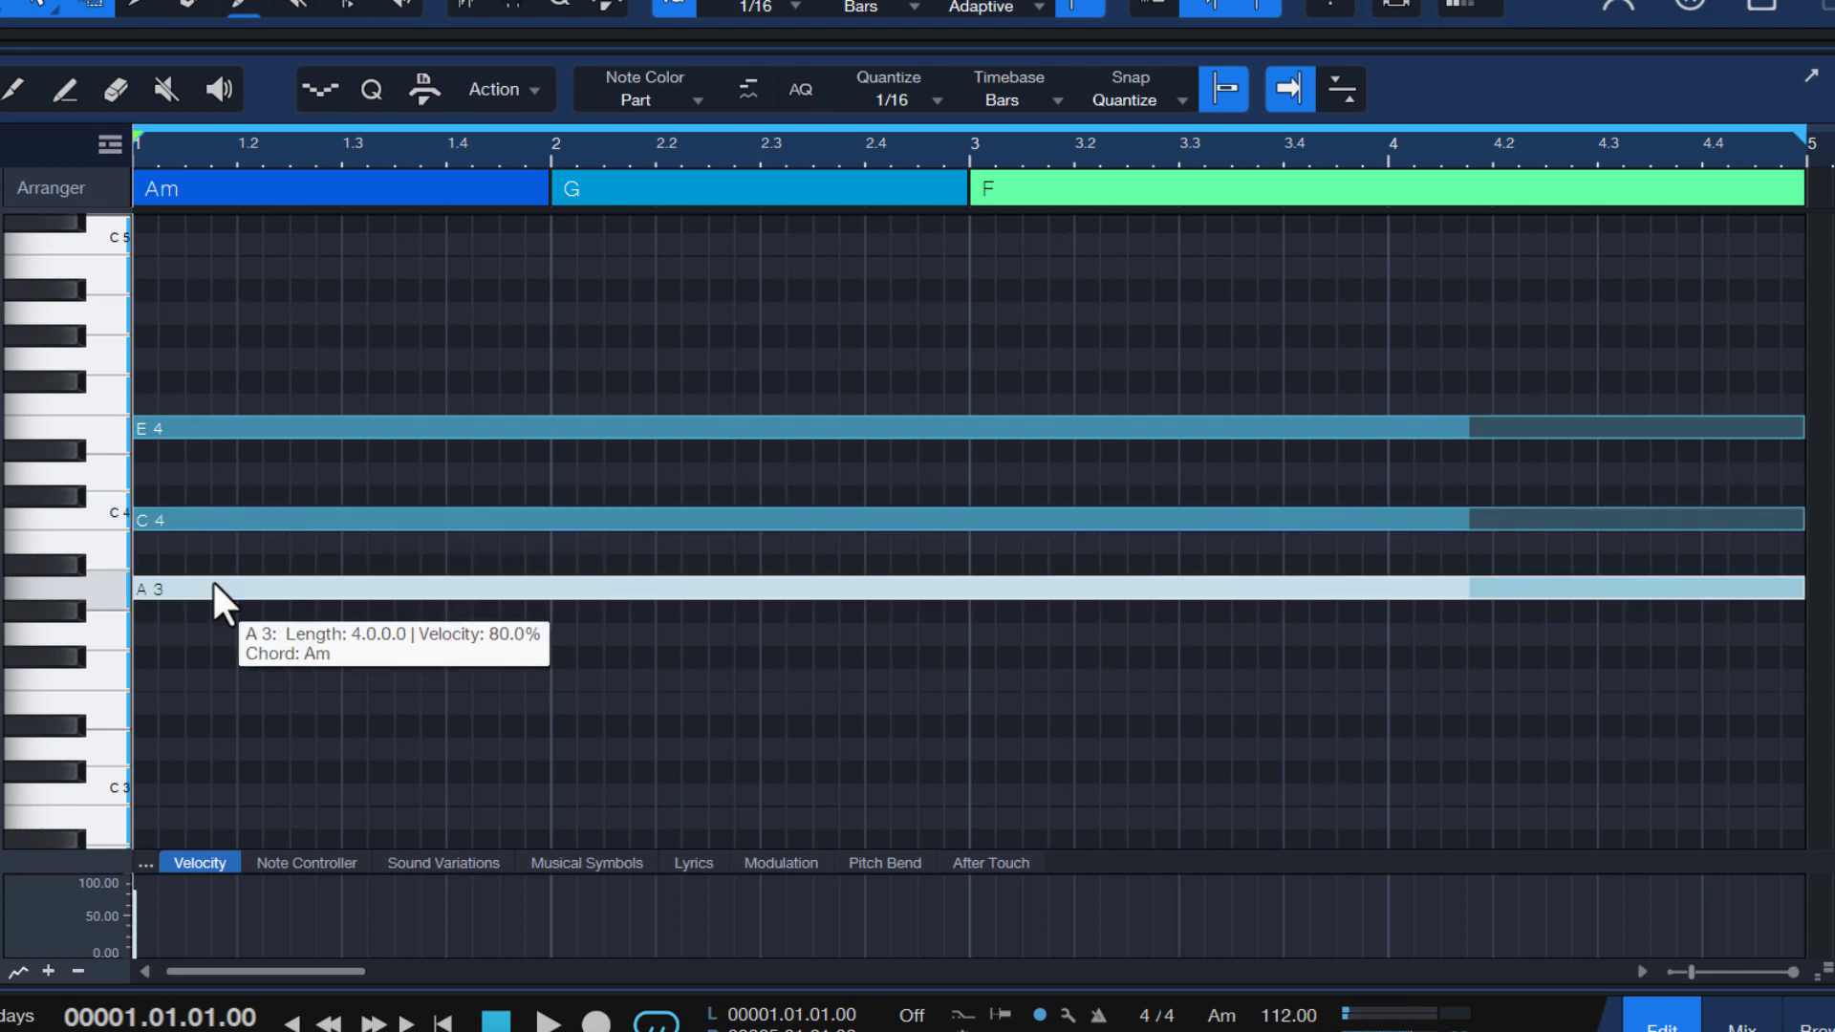
key("Up")
key("Up")
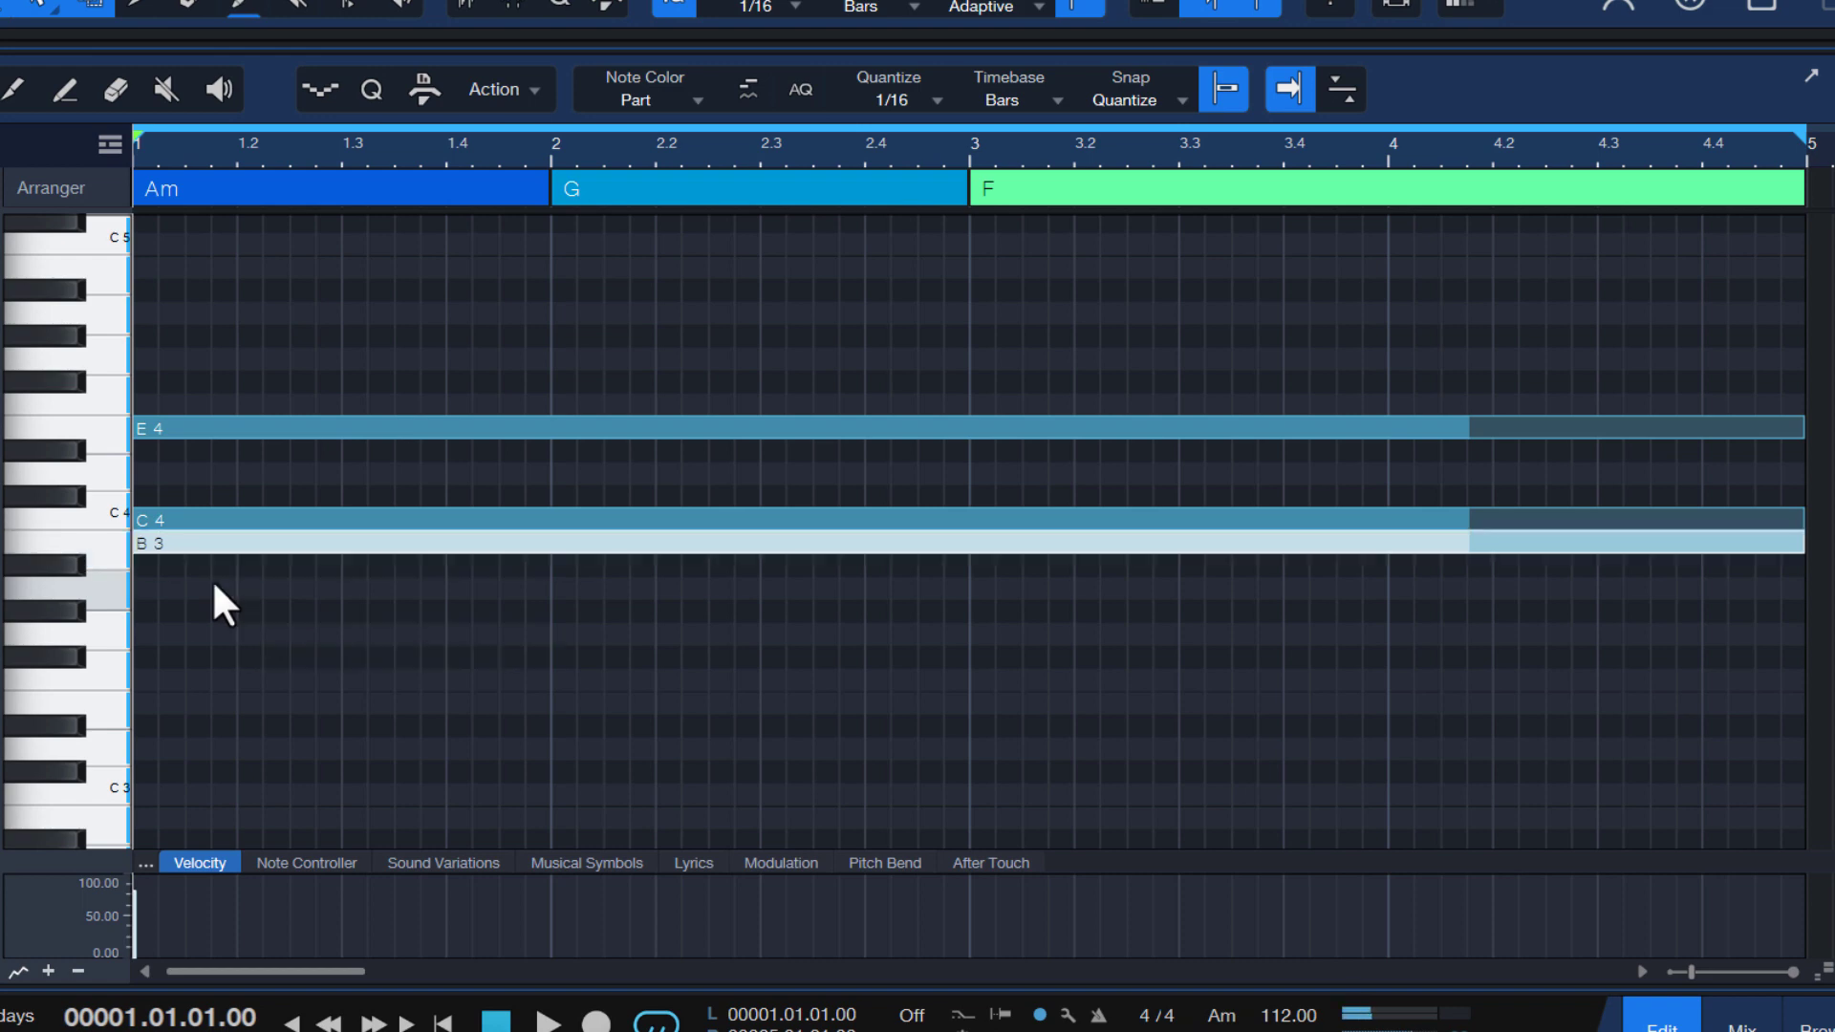
key("space")
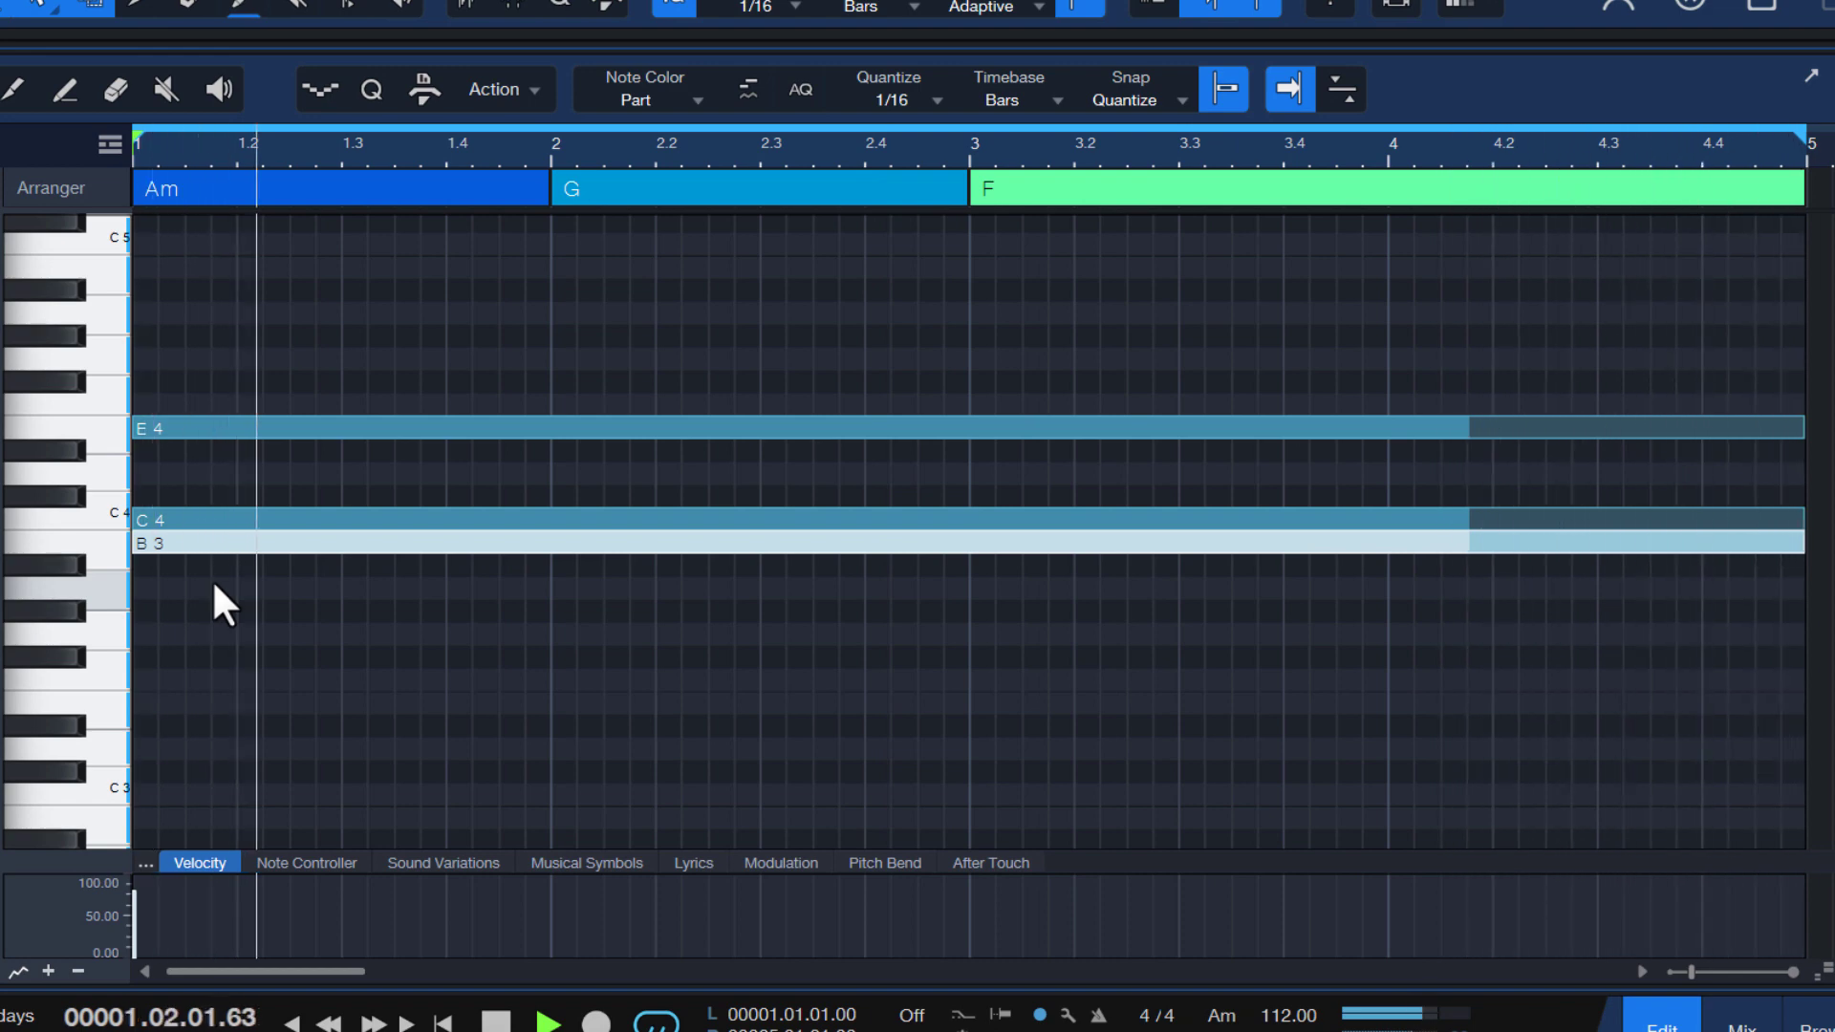
key("space")
key("alt+Down")
key("alt+Down")
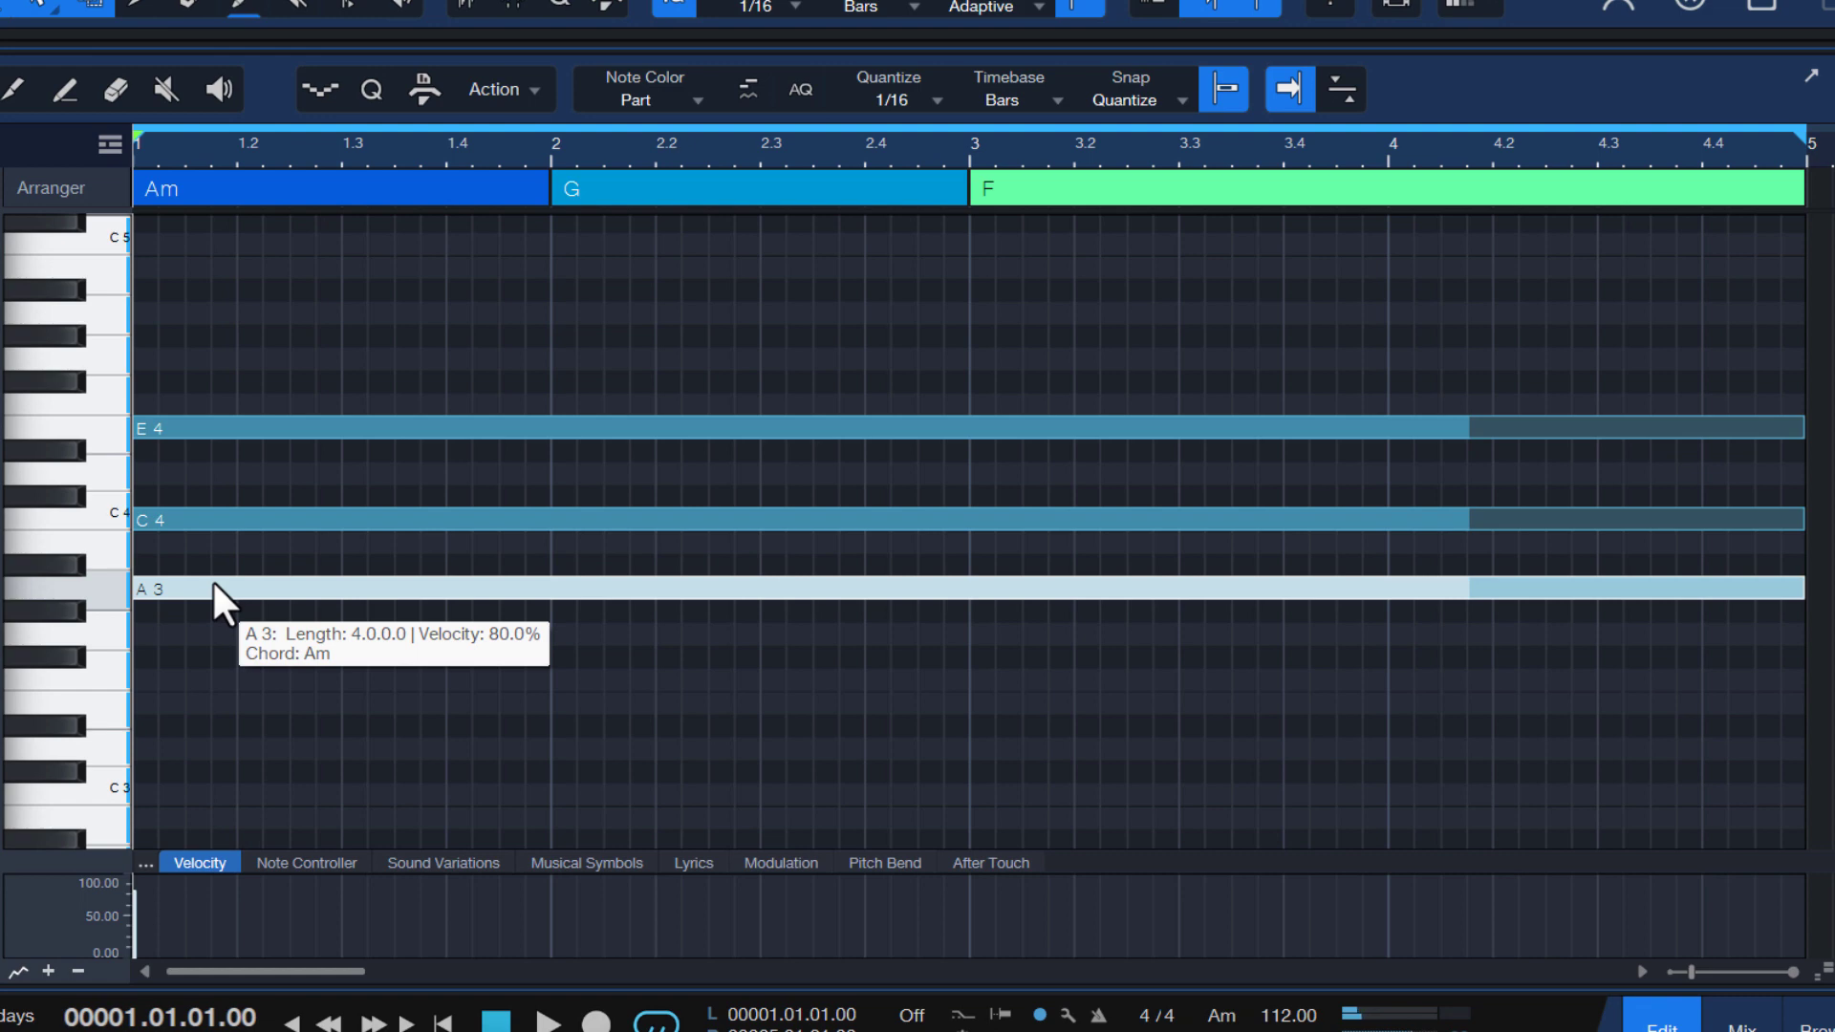
Lower the sustained chord's bottom note to G3 and play the progression
key("alt+Down")
key("alt+Down")
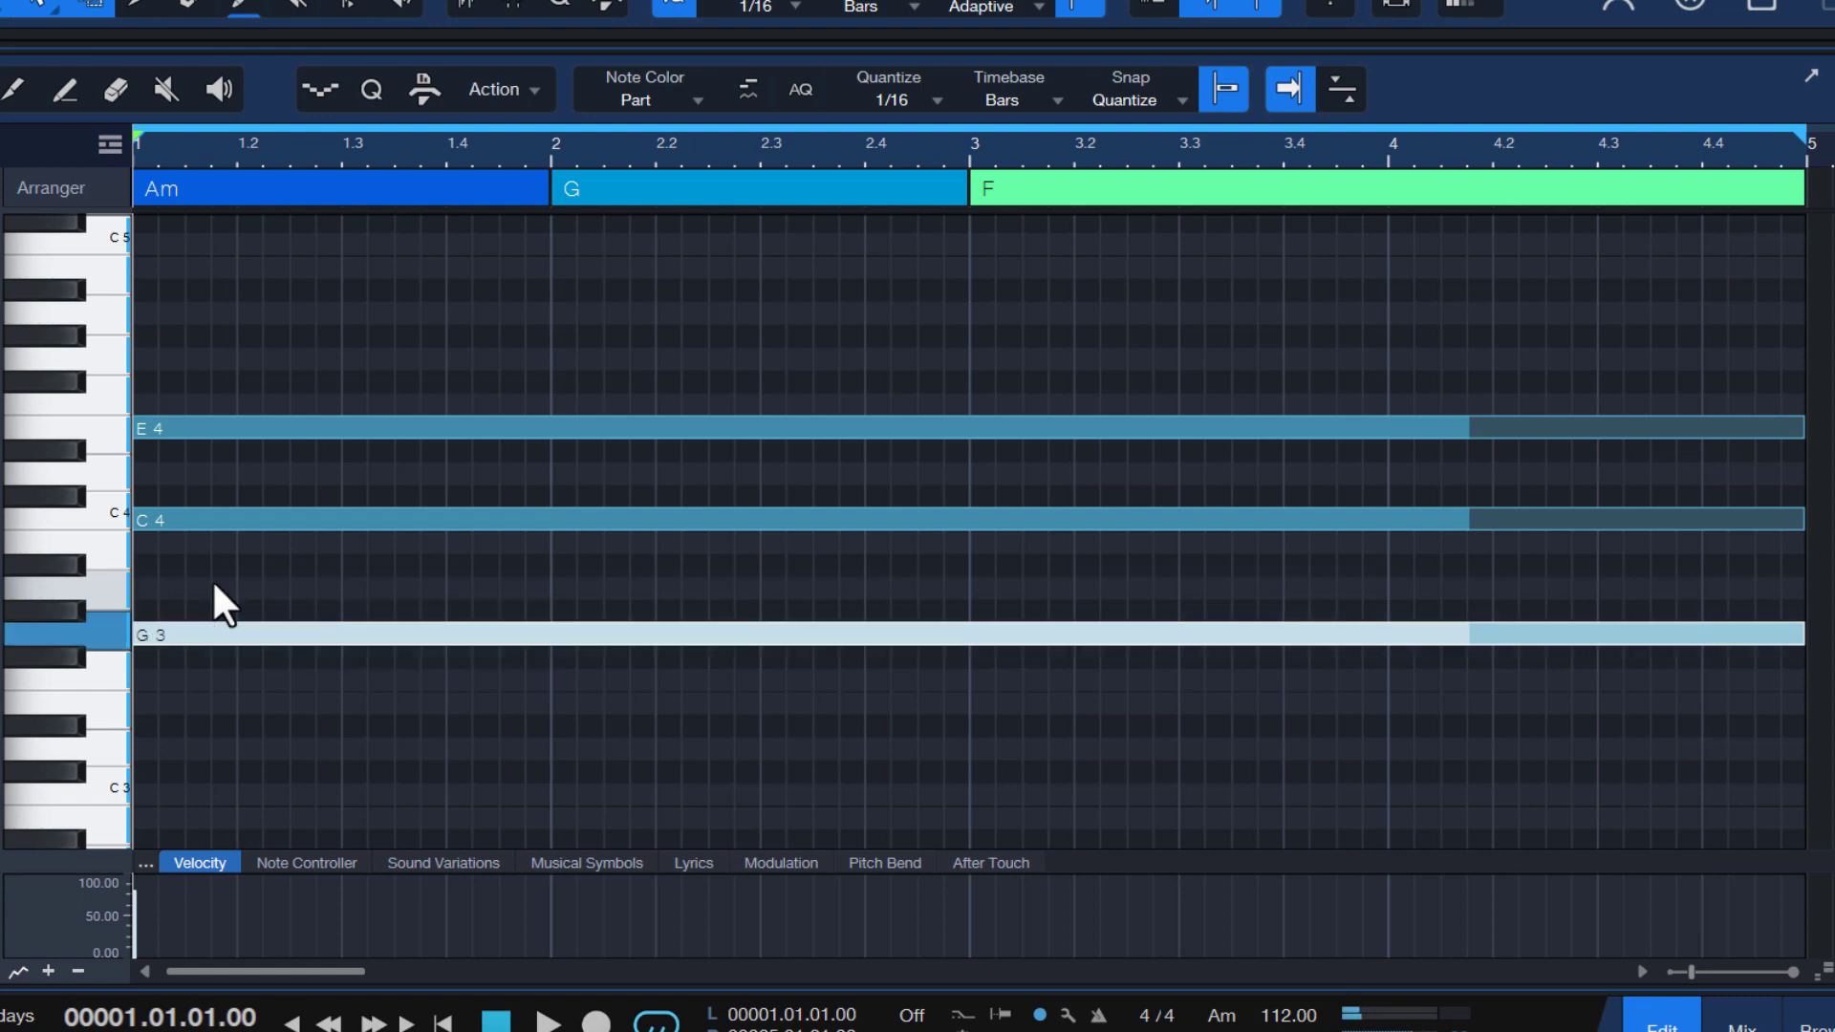
key("space")
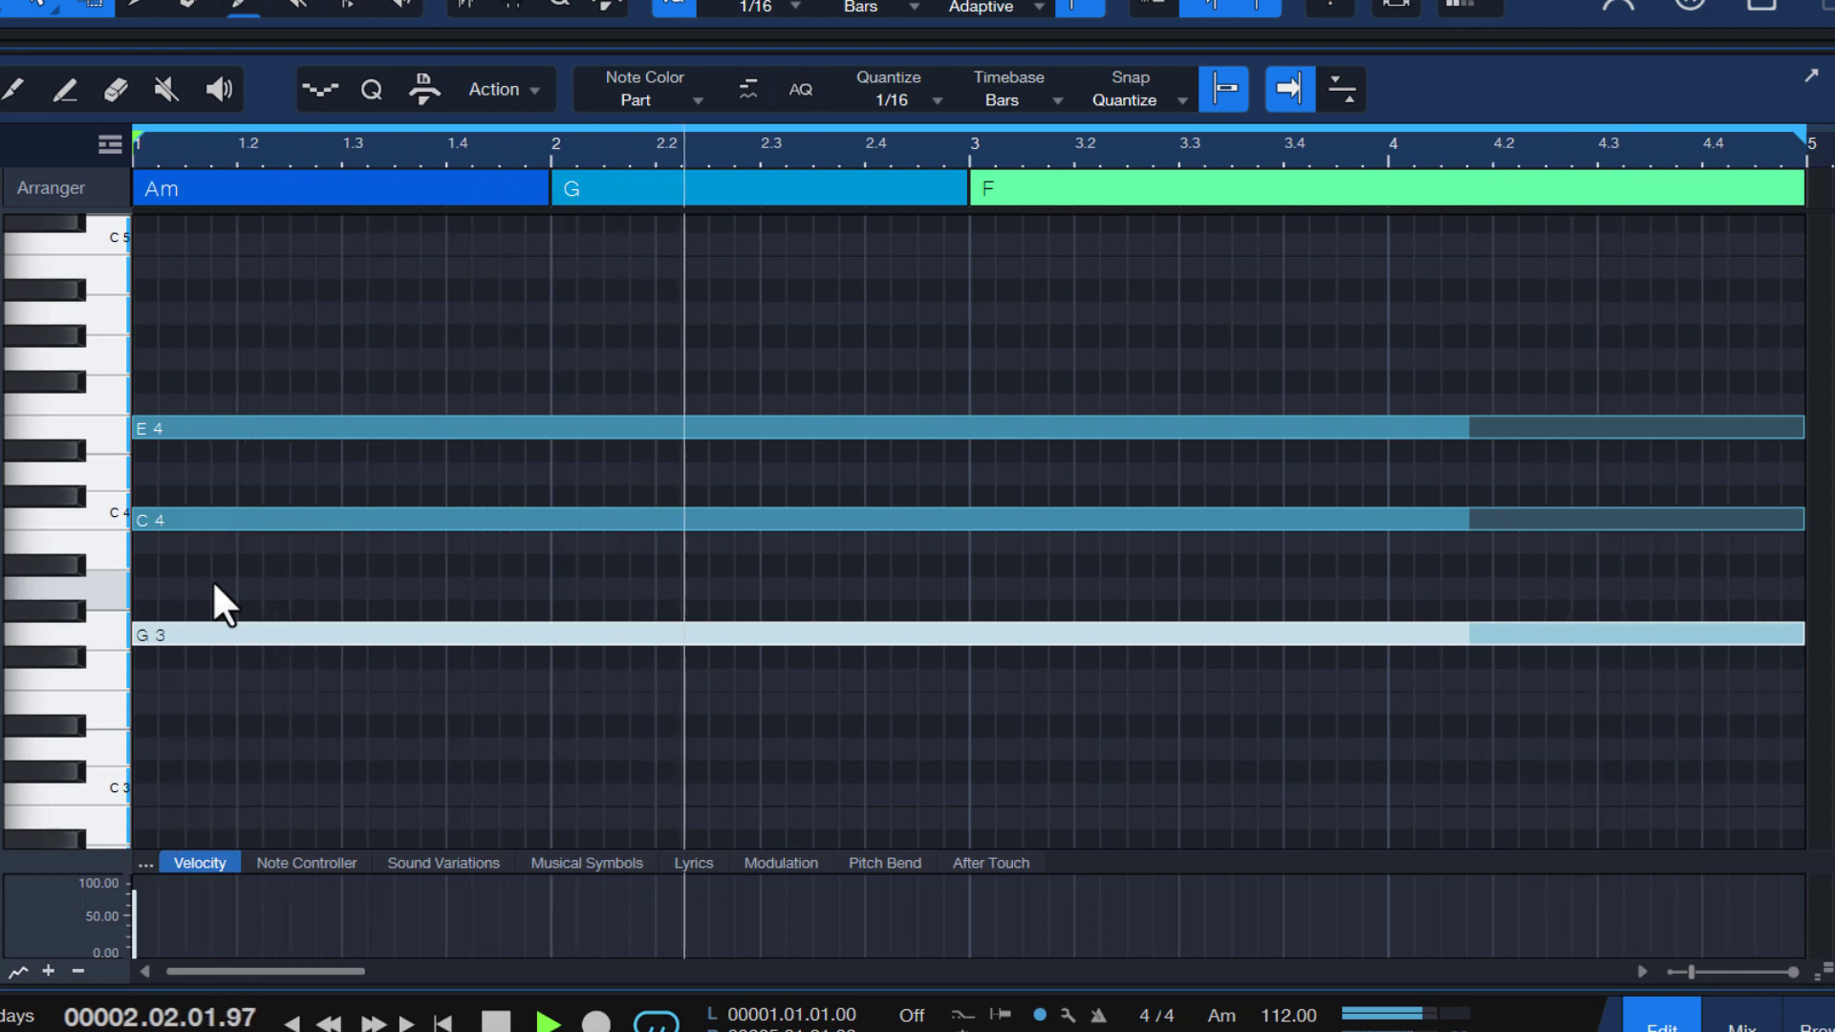
key("space")
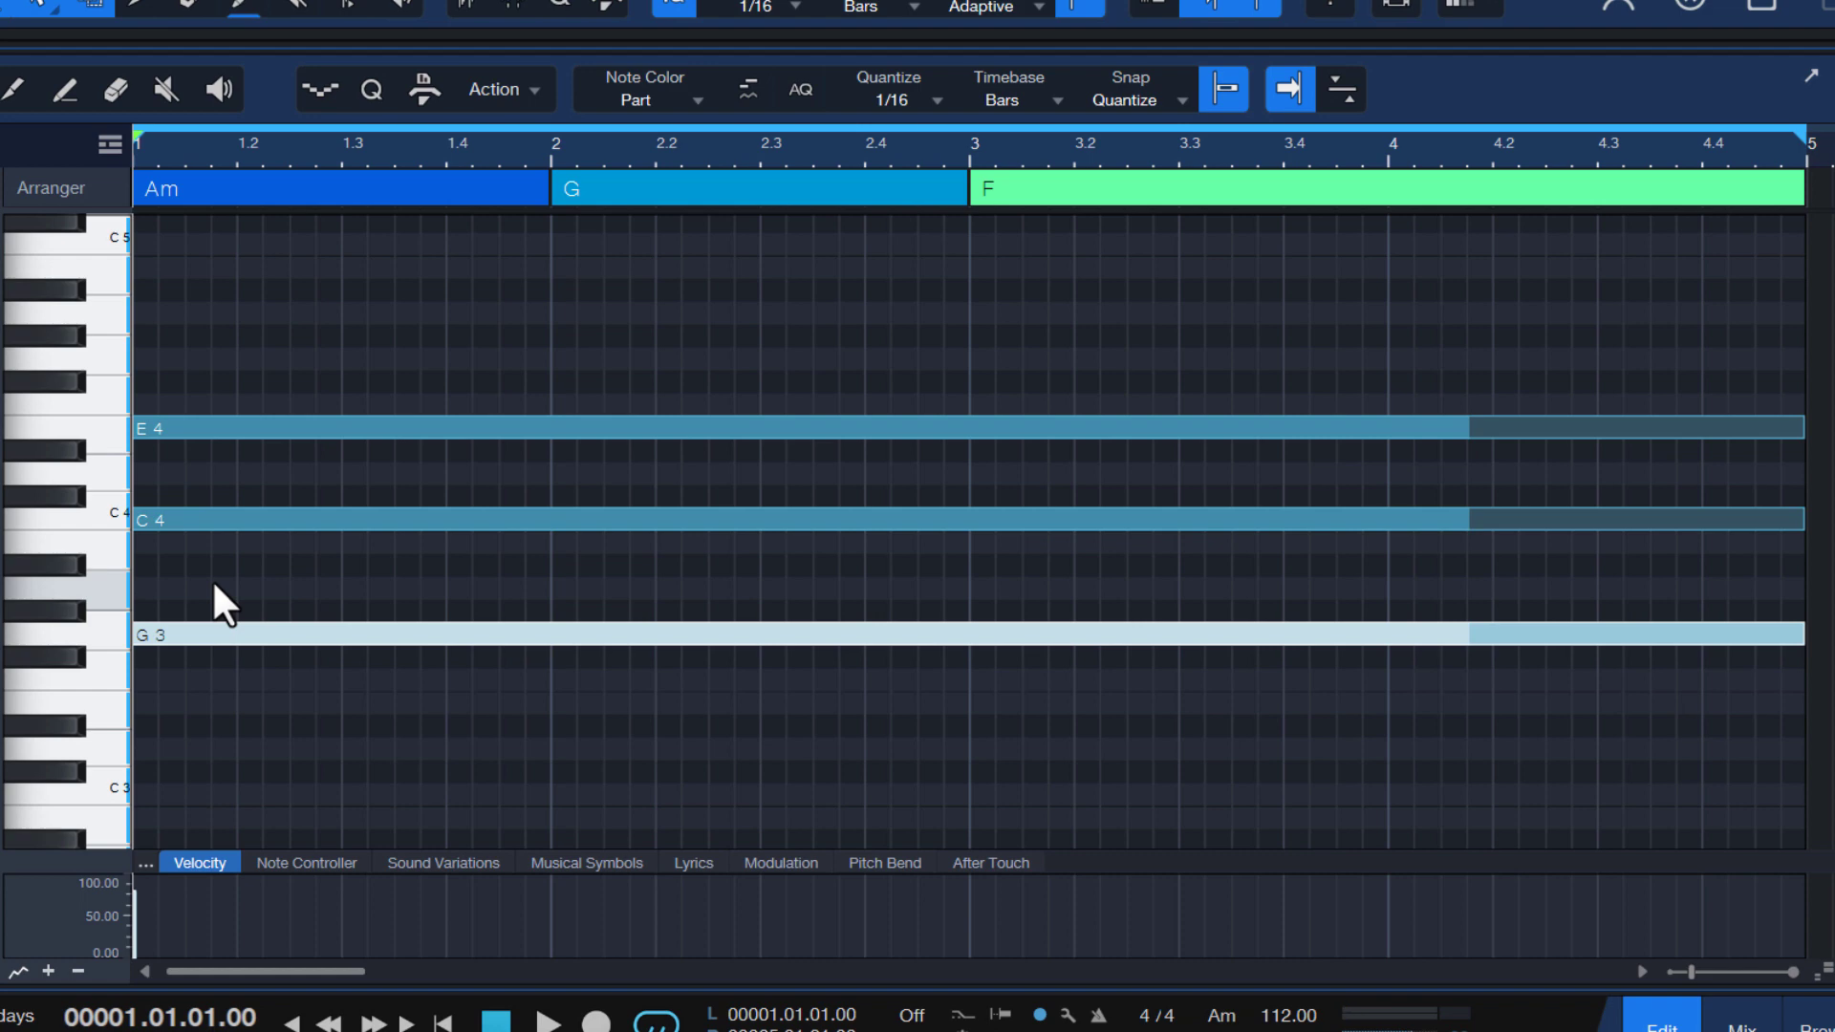
Transpose the pad chord's G3 note up one octave to G4 and play the progression
key("shift+Up")
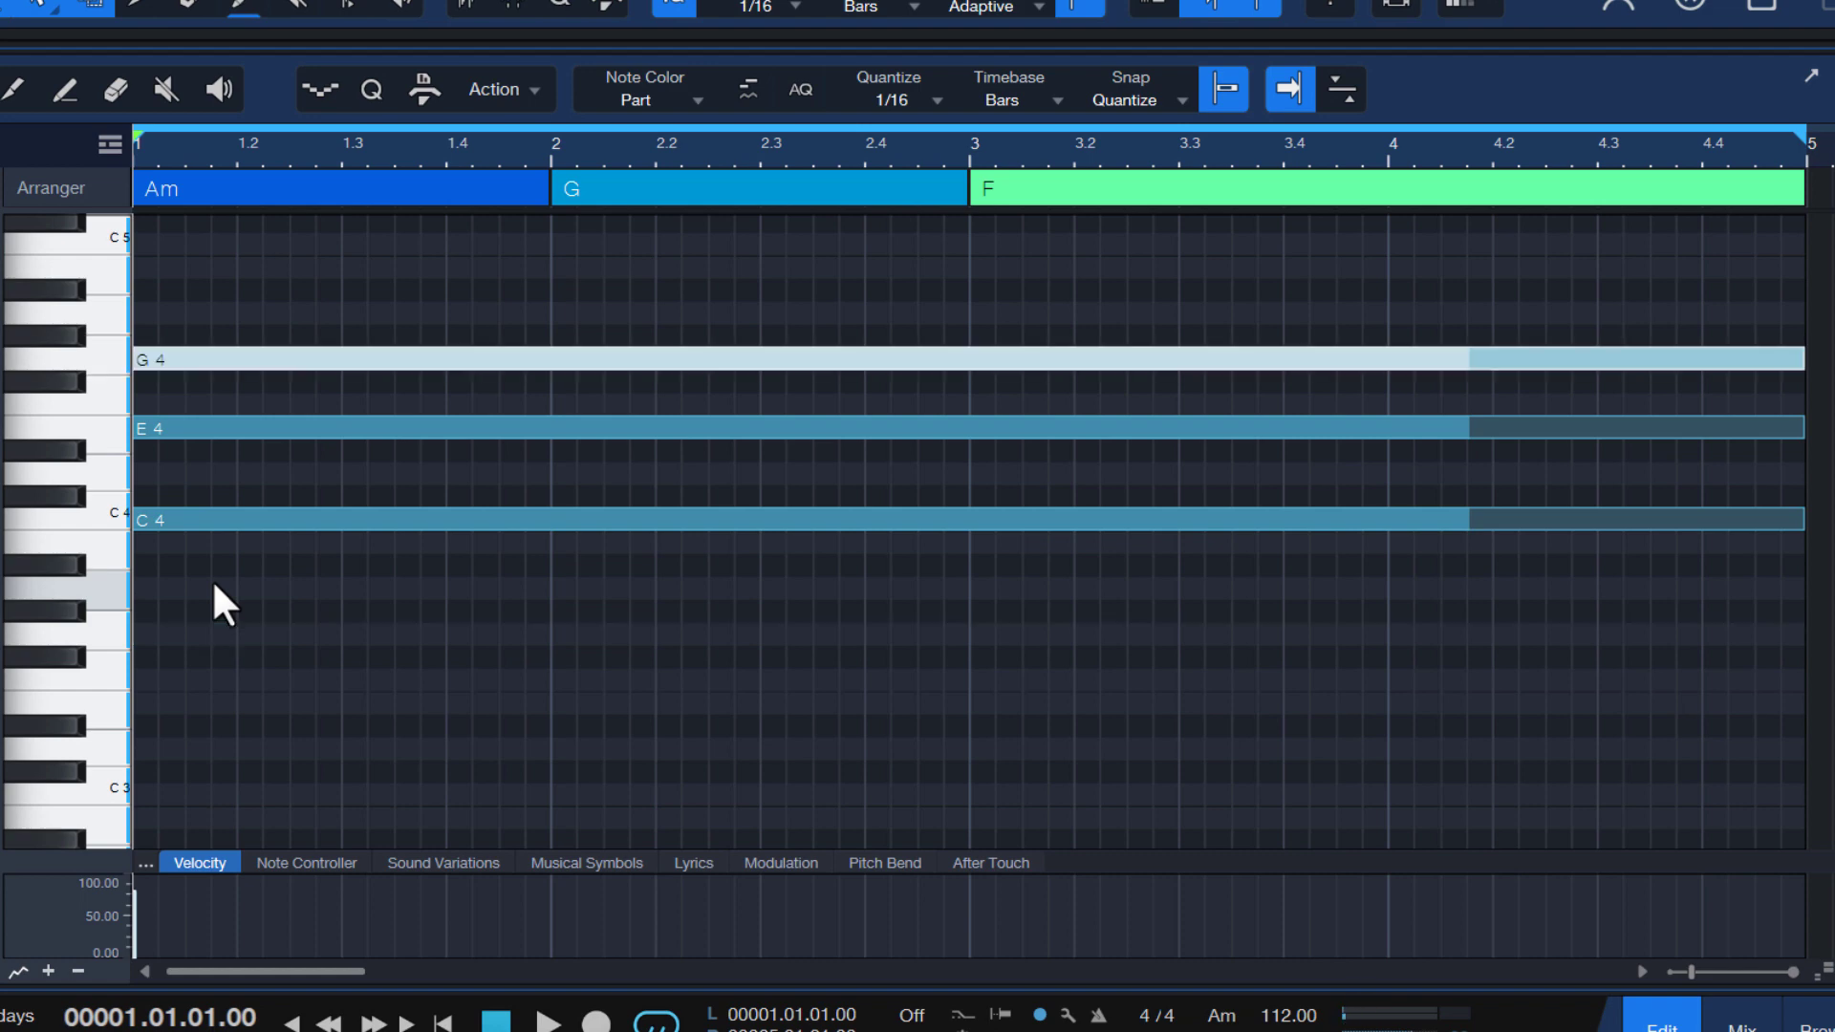
key("space")
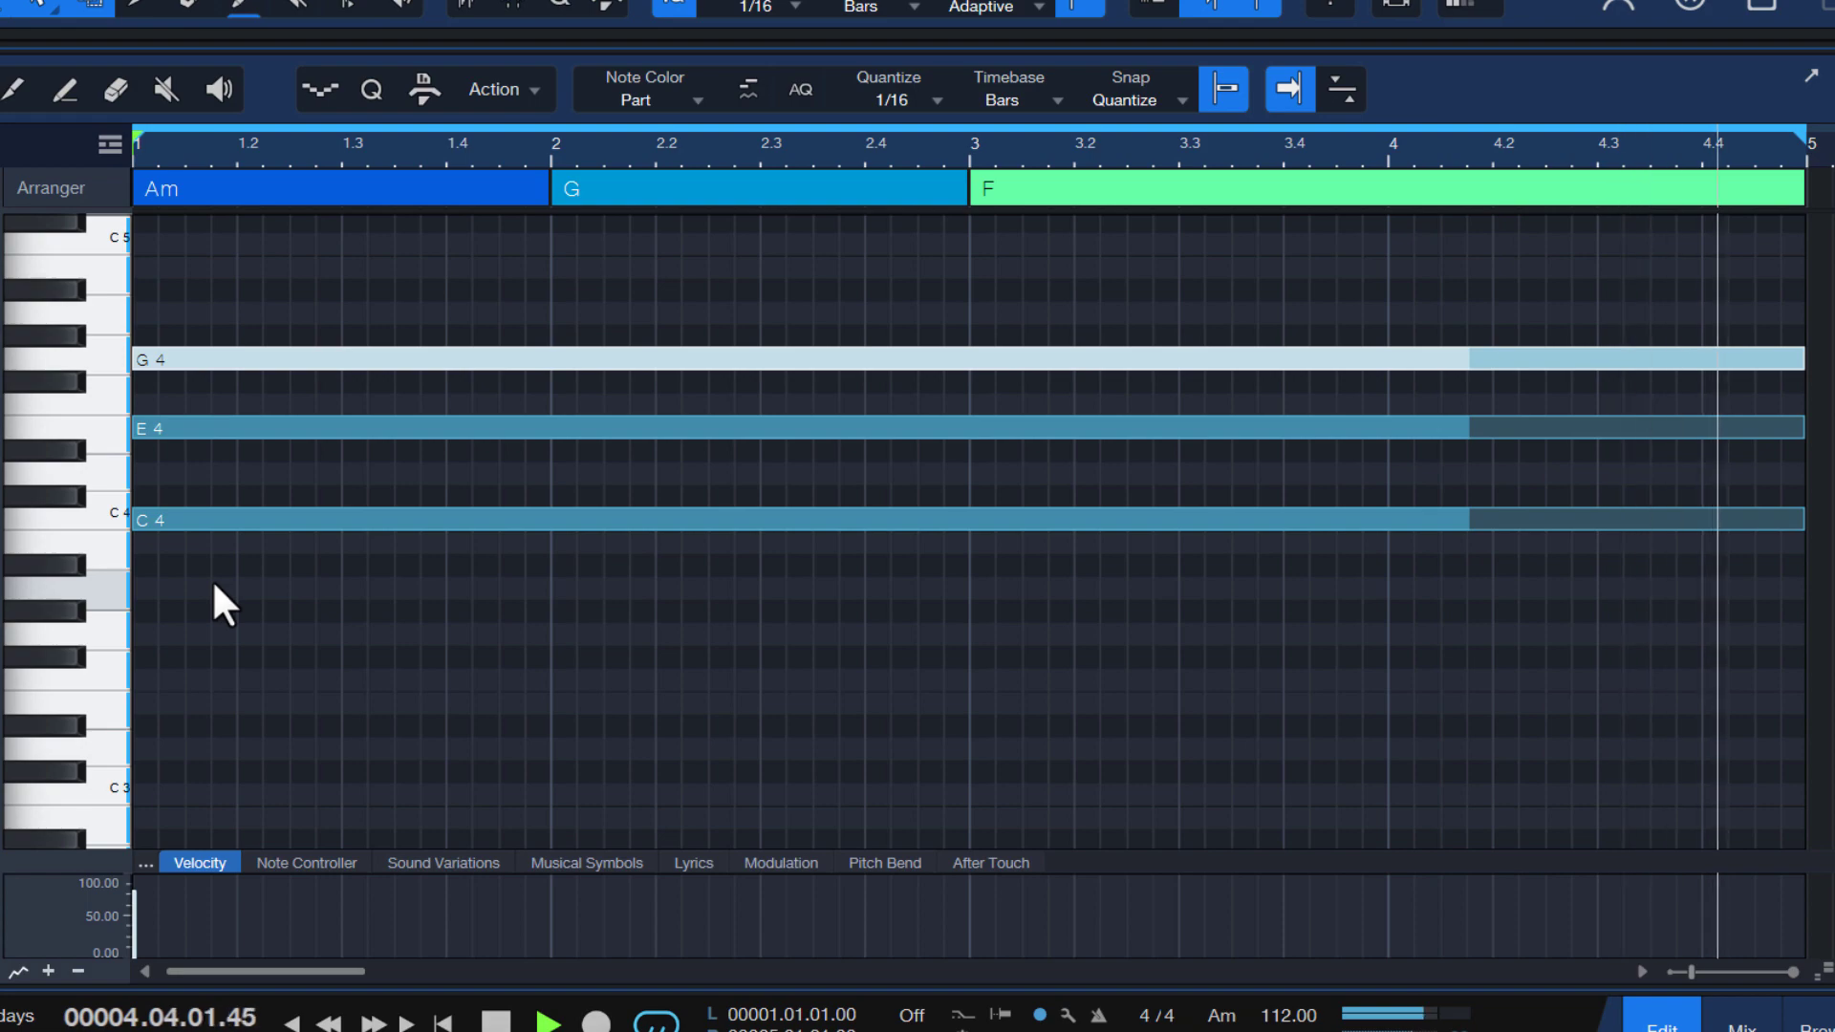
key("space")
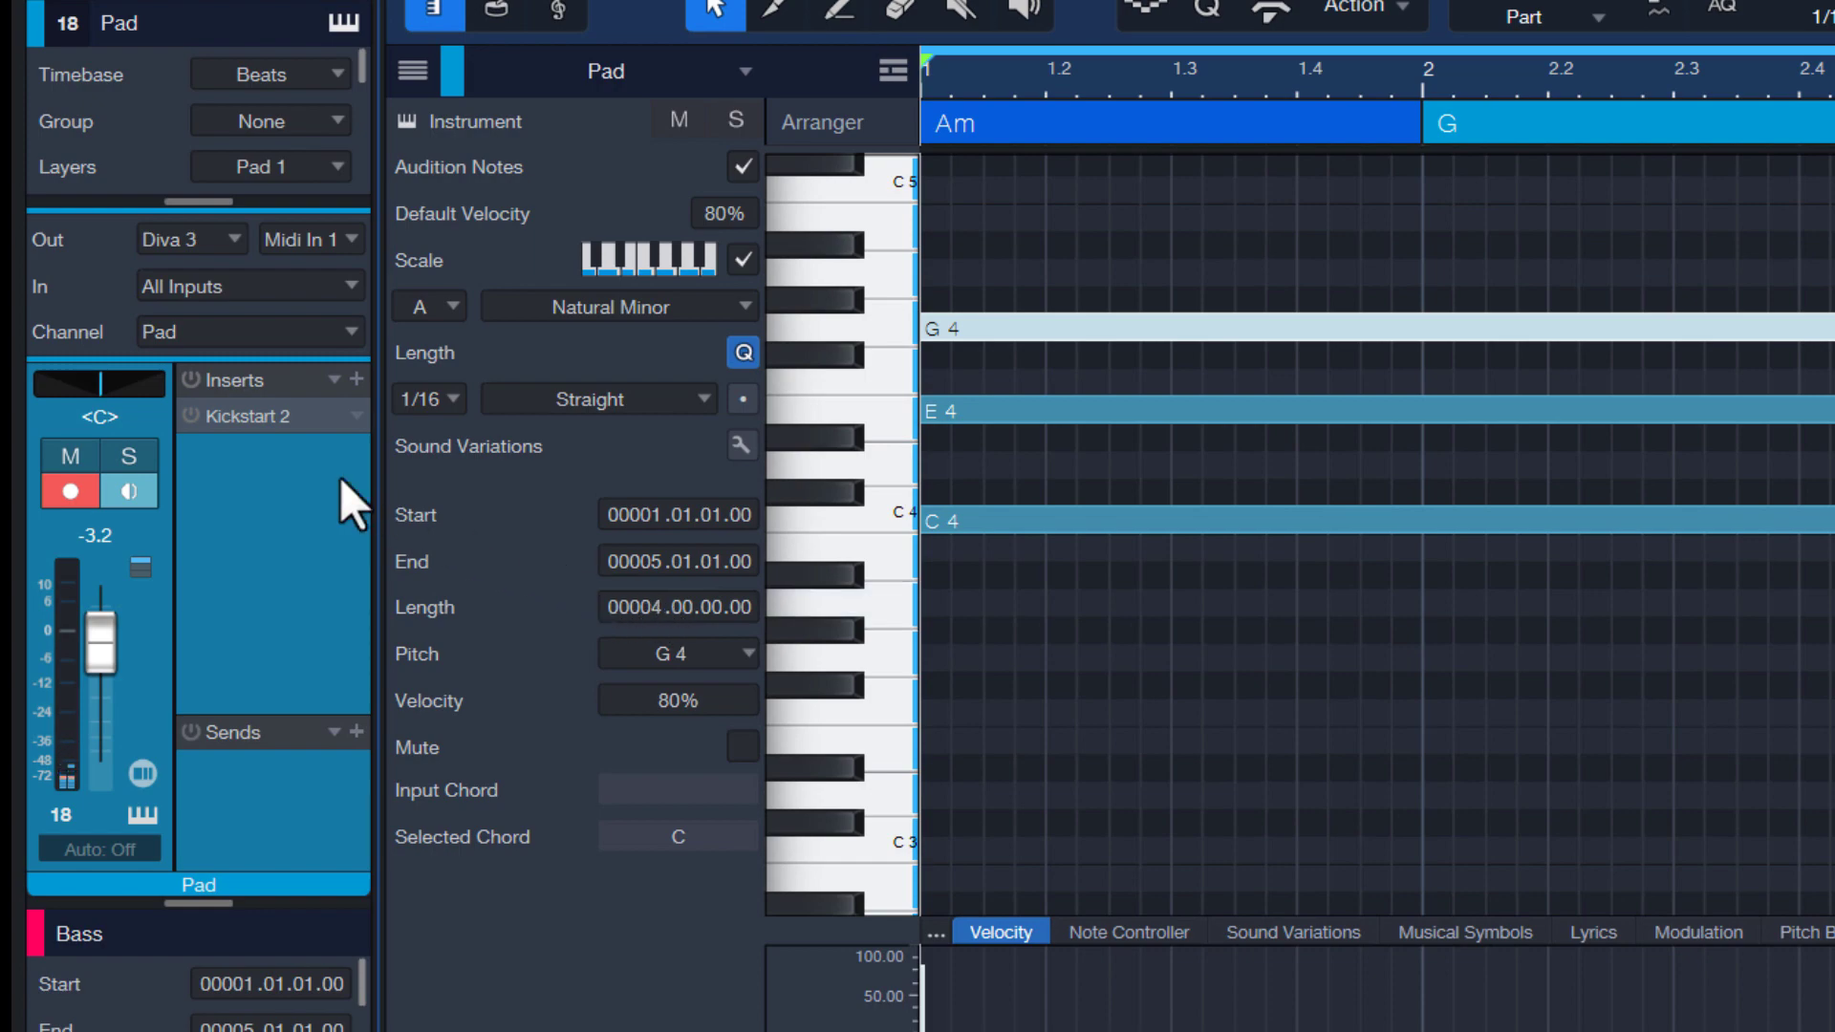
Toggle the Kickstart 2 insert on the Pad channel
left_click(190, 418)
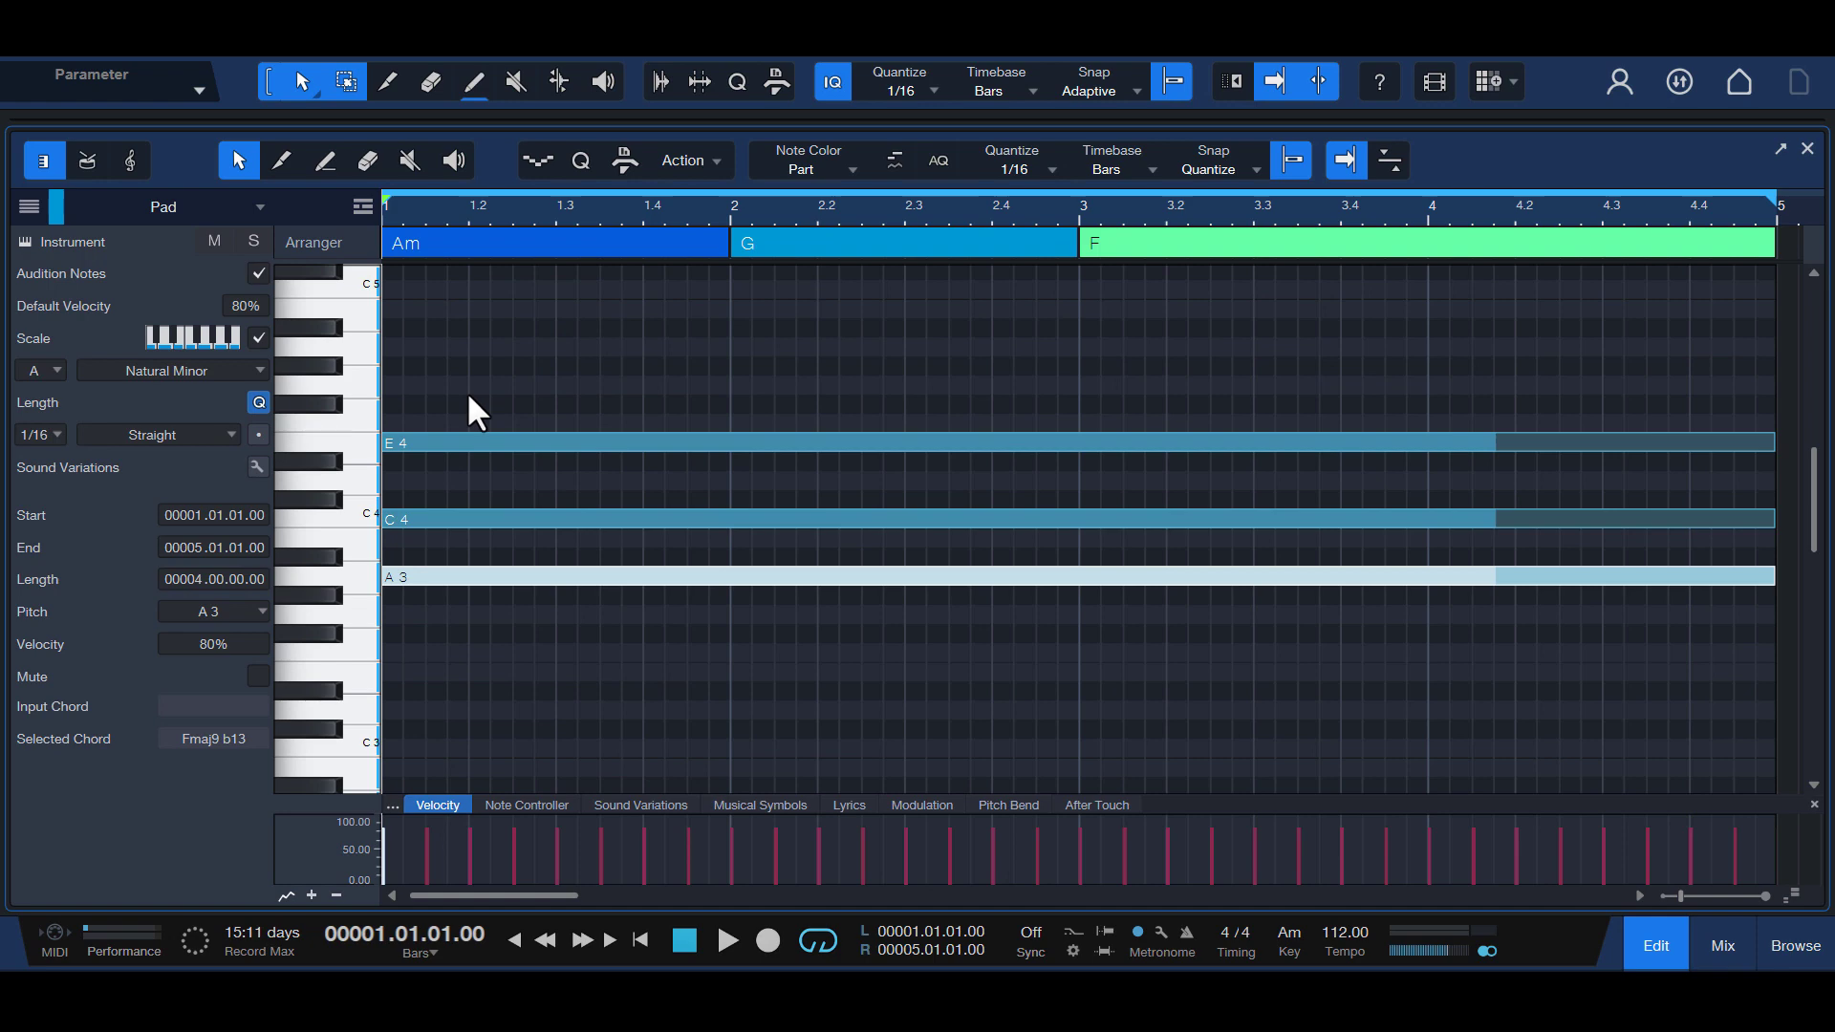
While playing the progression, raise the sustained chord's top note to F4 and move its A3 note up to G4
key("space")
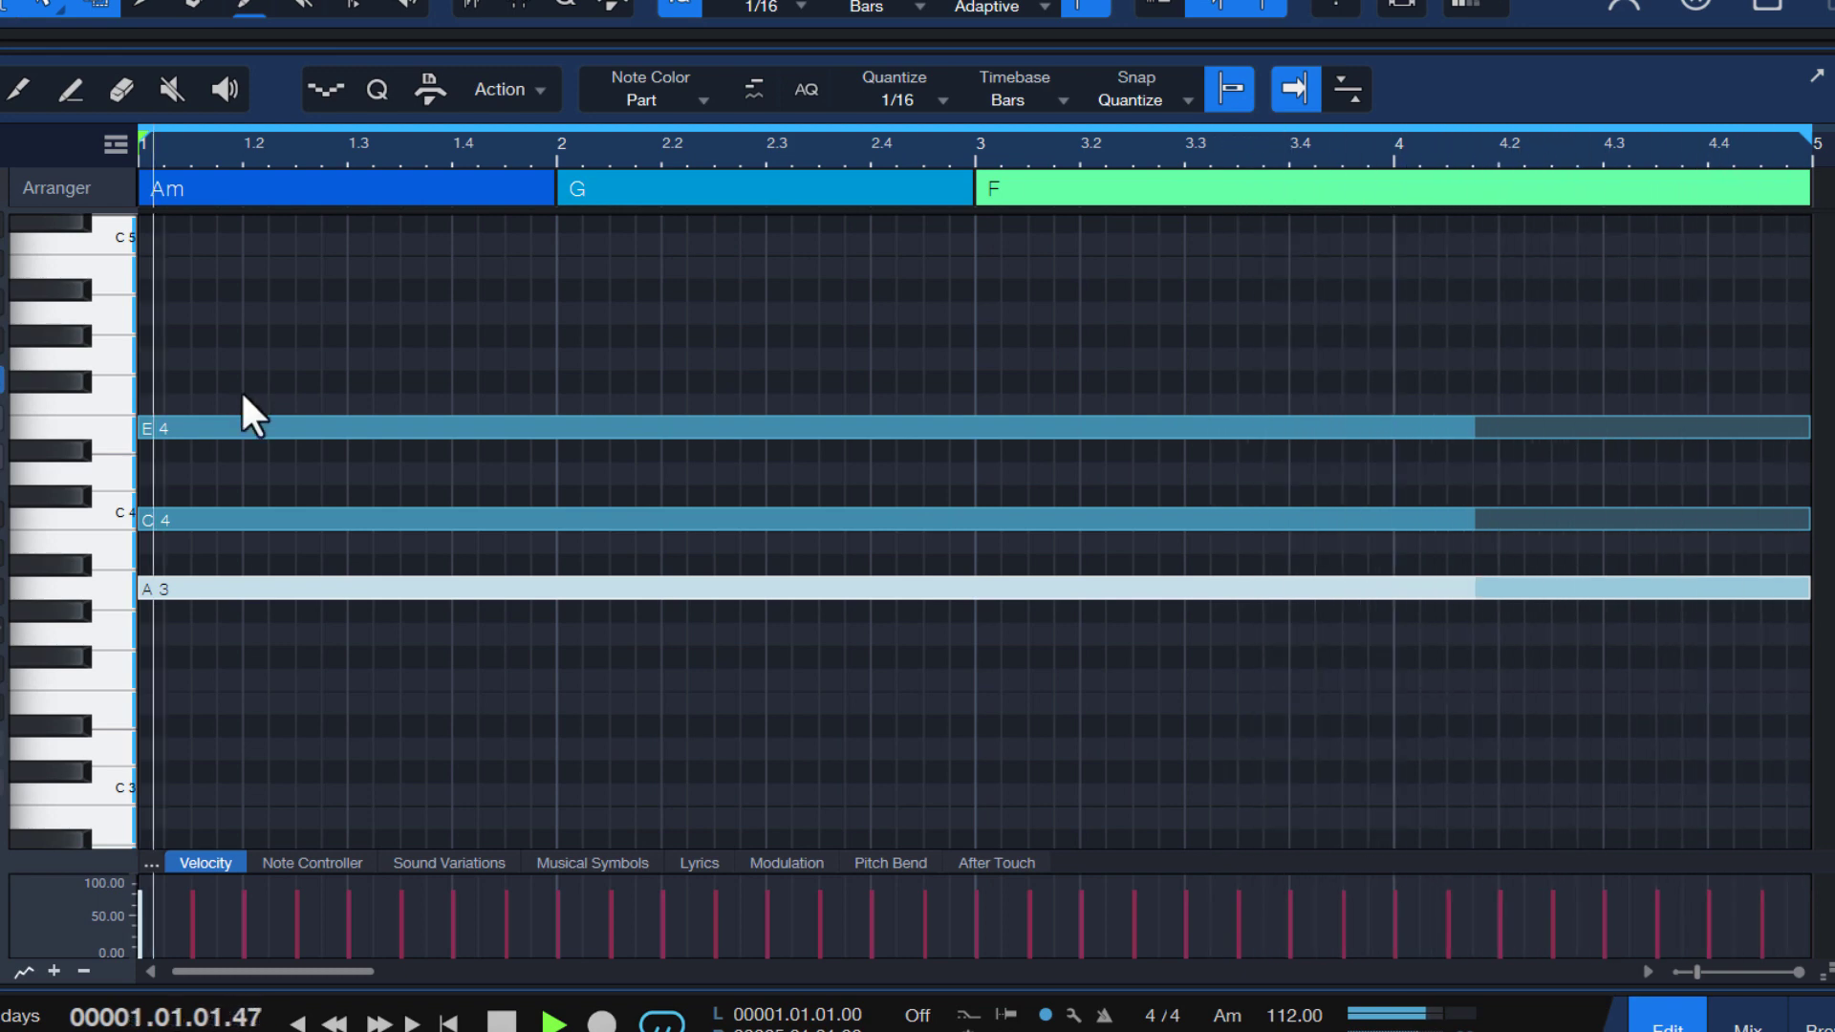
left_click(239, 426)
left_click_drag(238, 416, 244, 411)
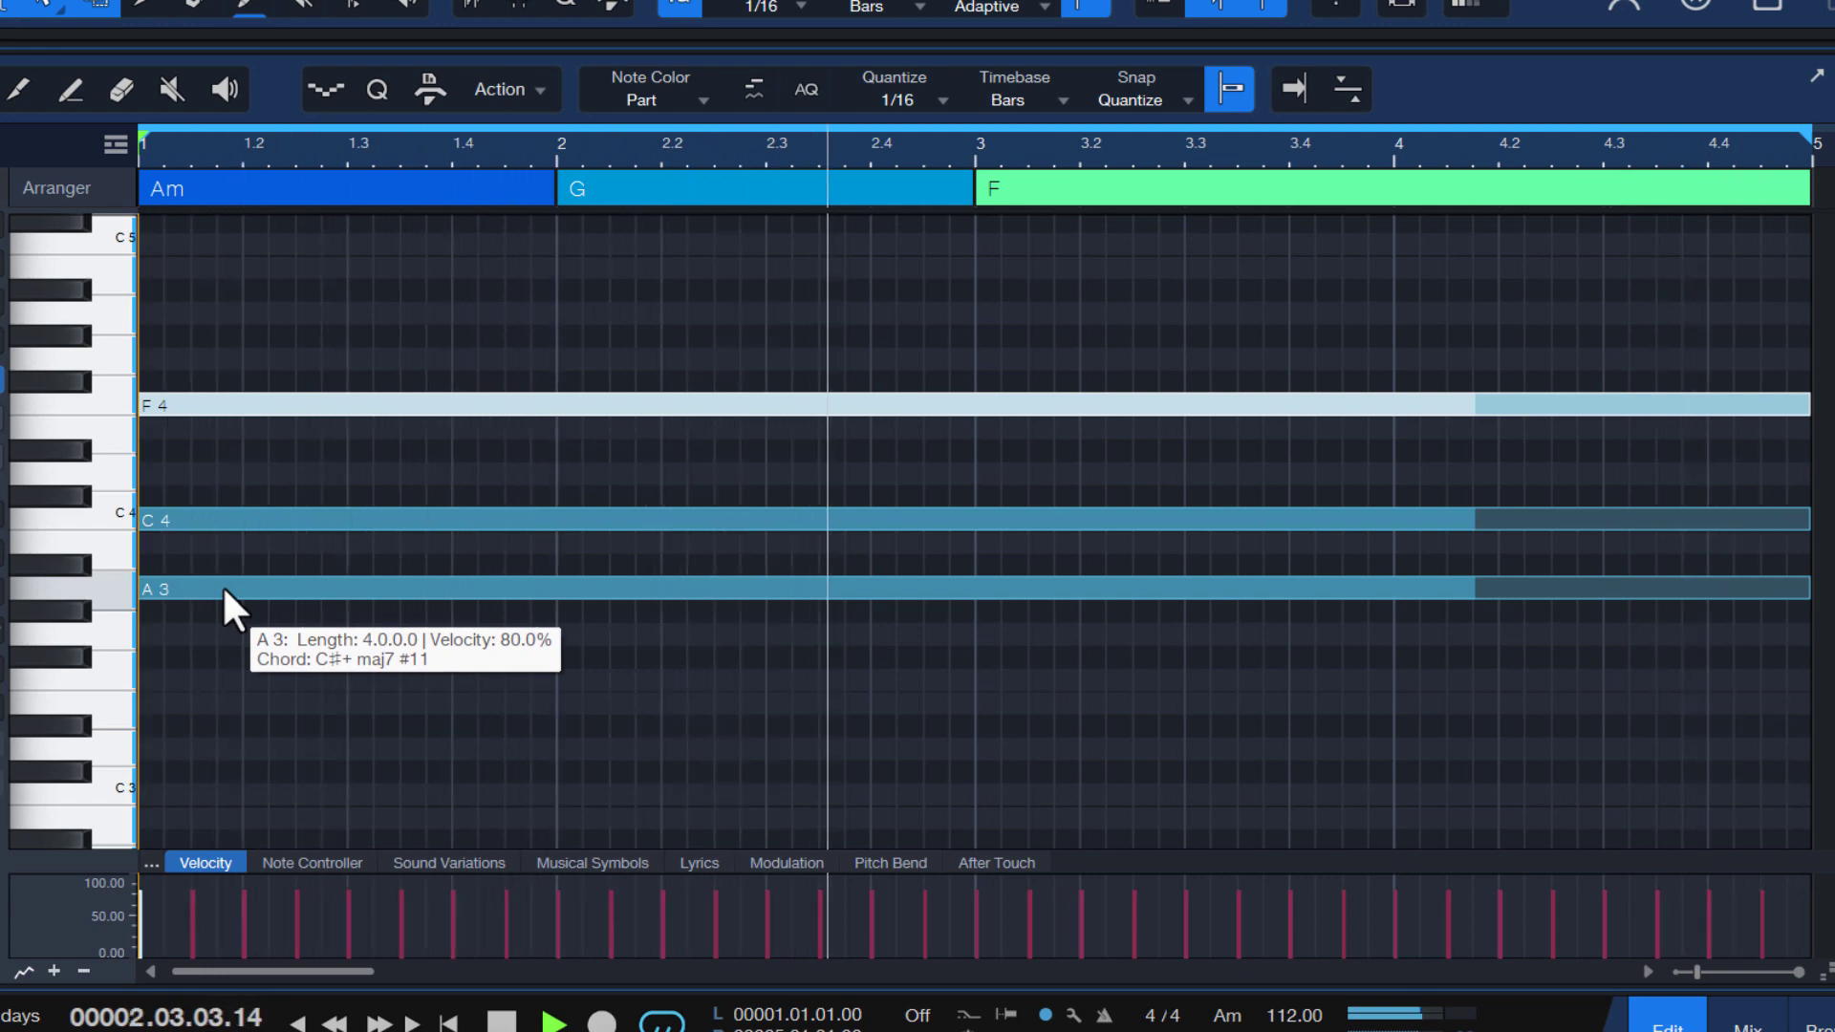
left_click_drag(221, 583, 215, 363)
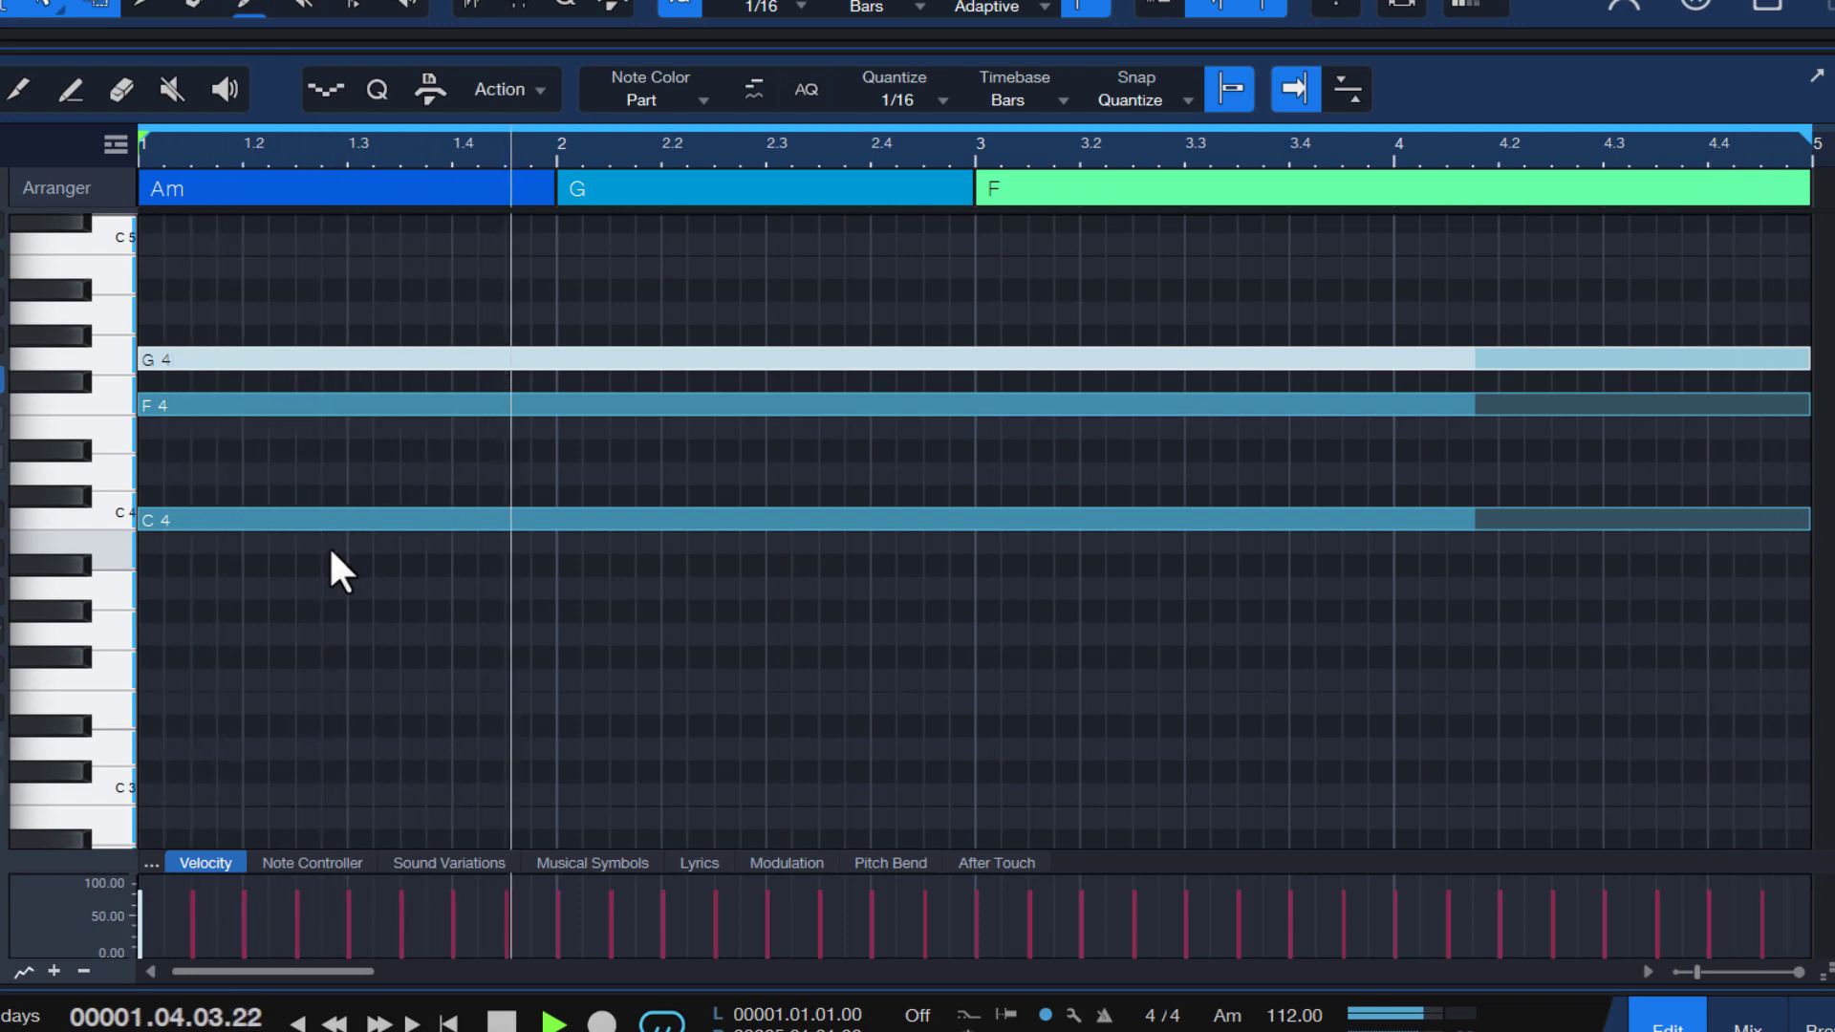
key("space")
Lower the sustained chord's bottom note to A3 and play the progression
left_click(290, 519)
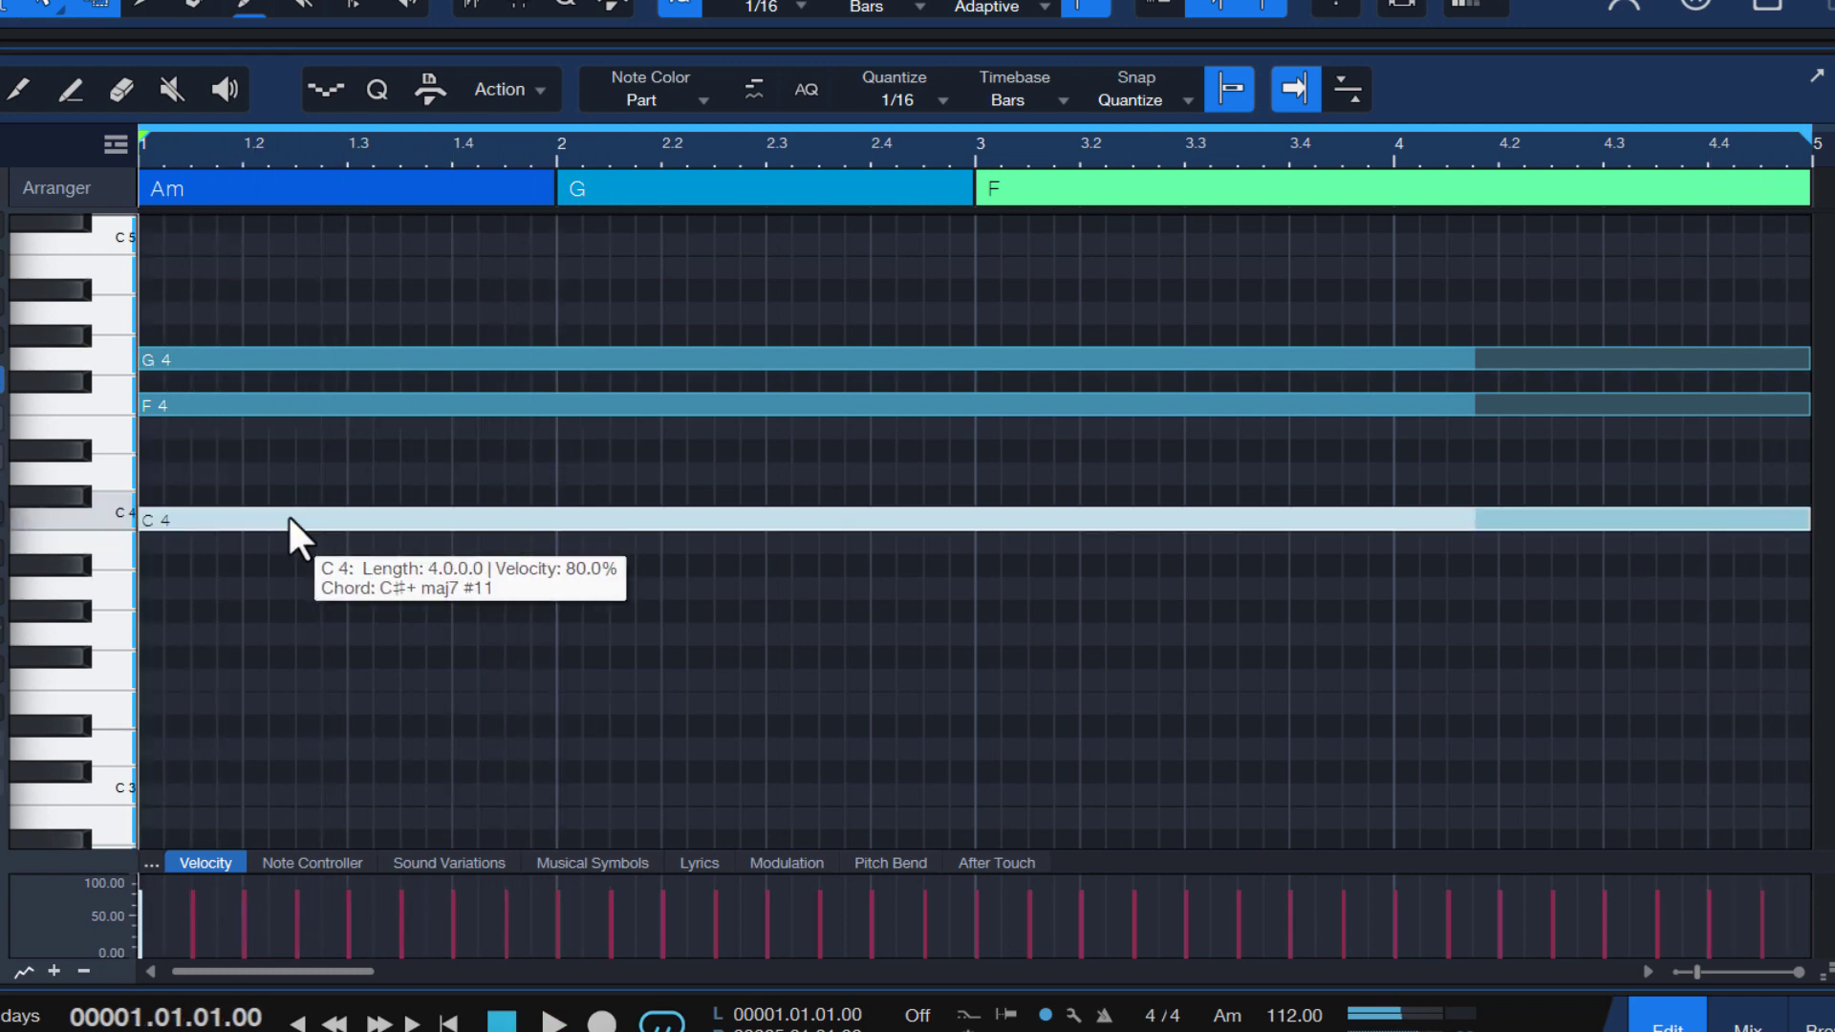
key("Down")
key("Down")
key("Down")
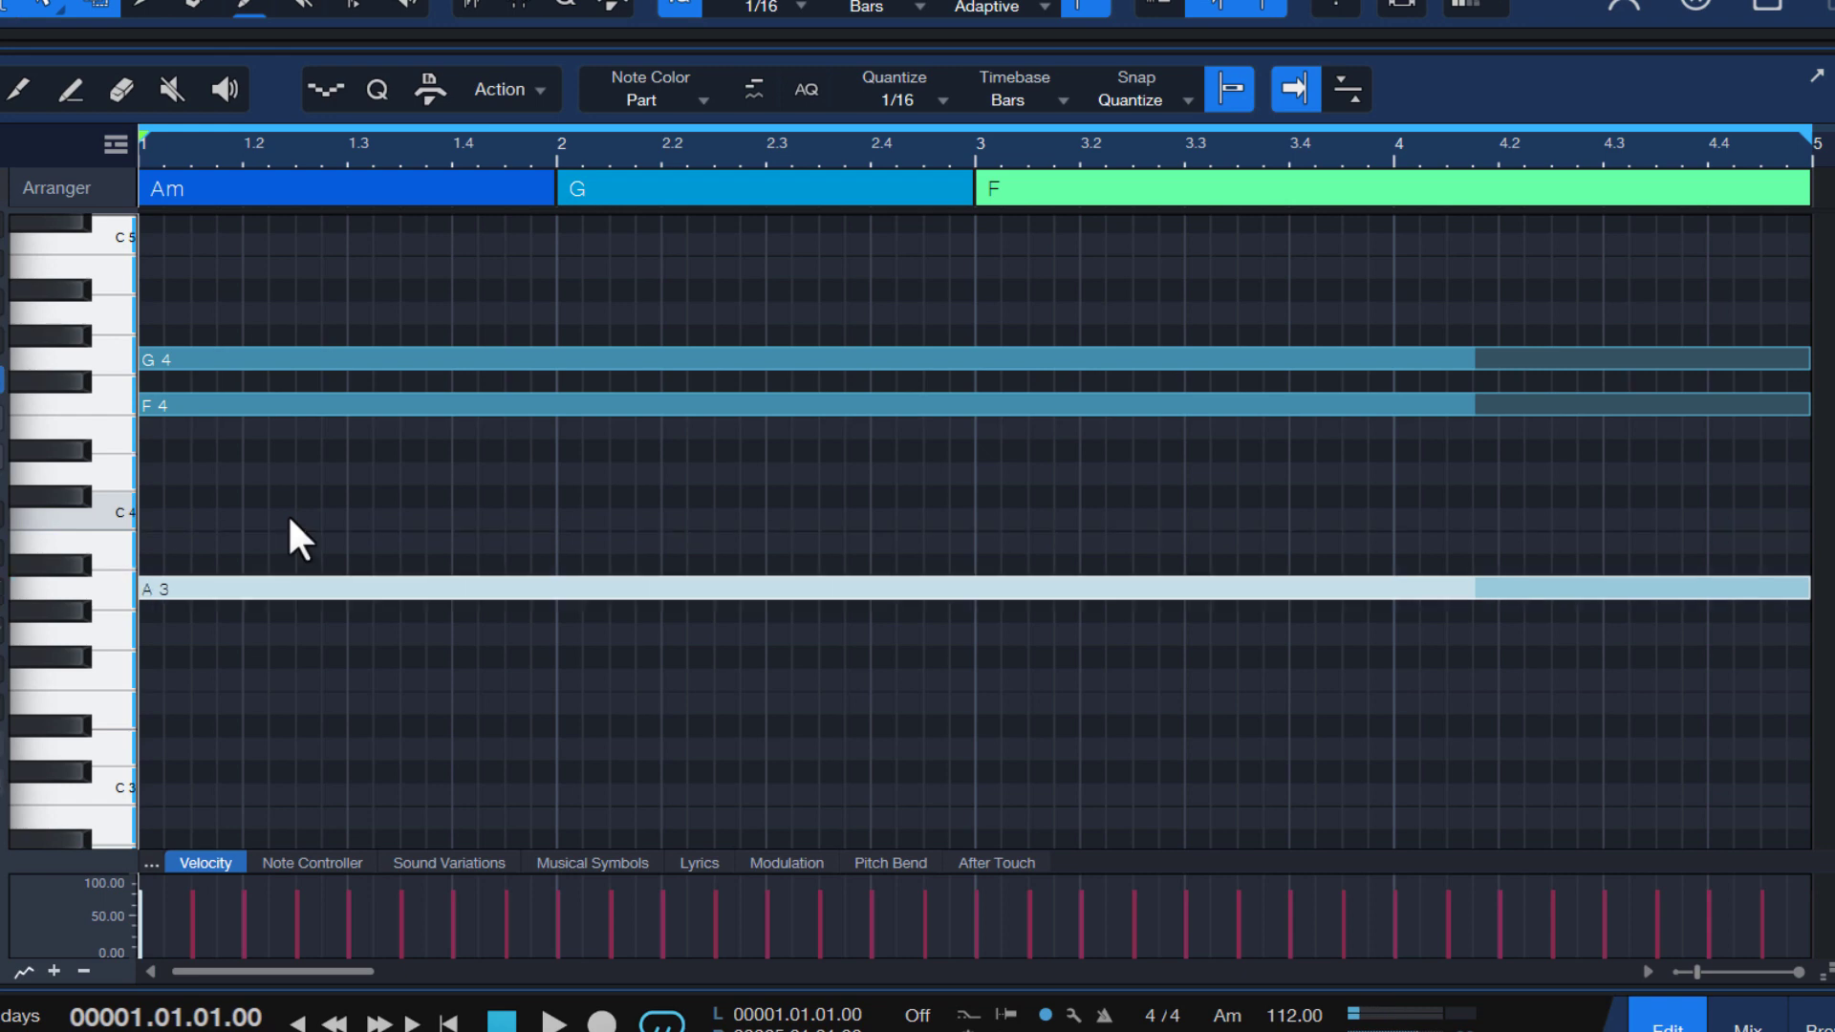
key("space")
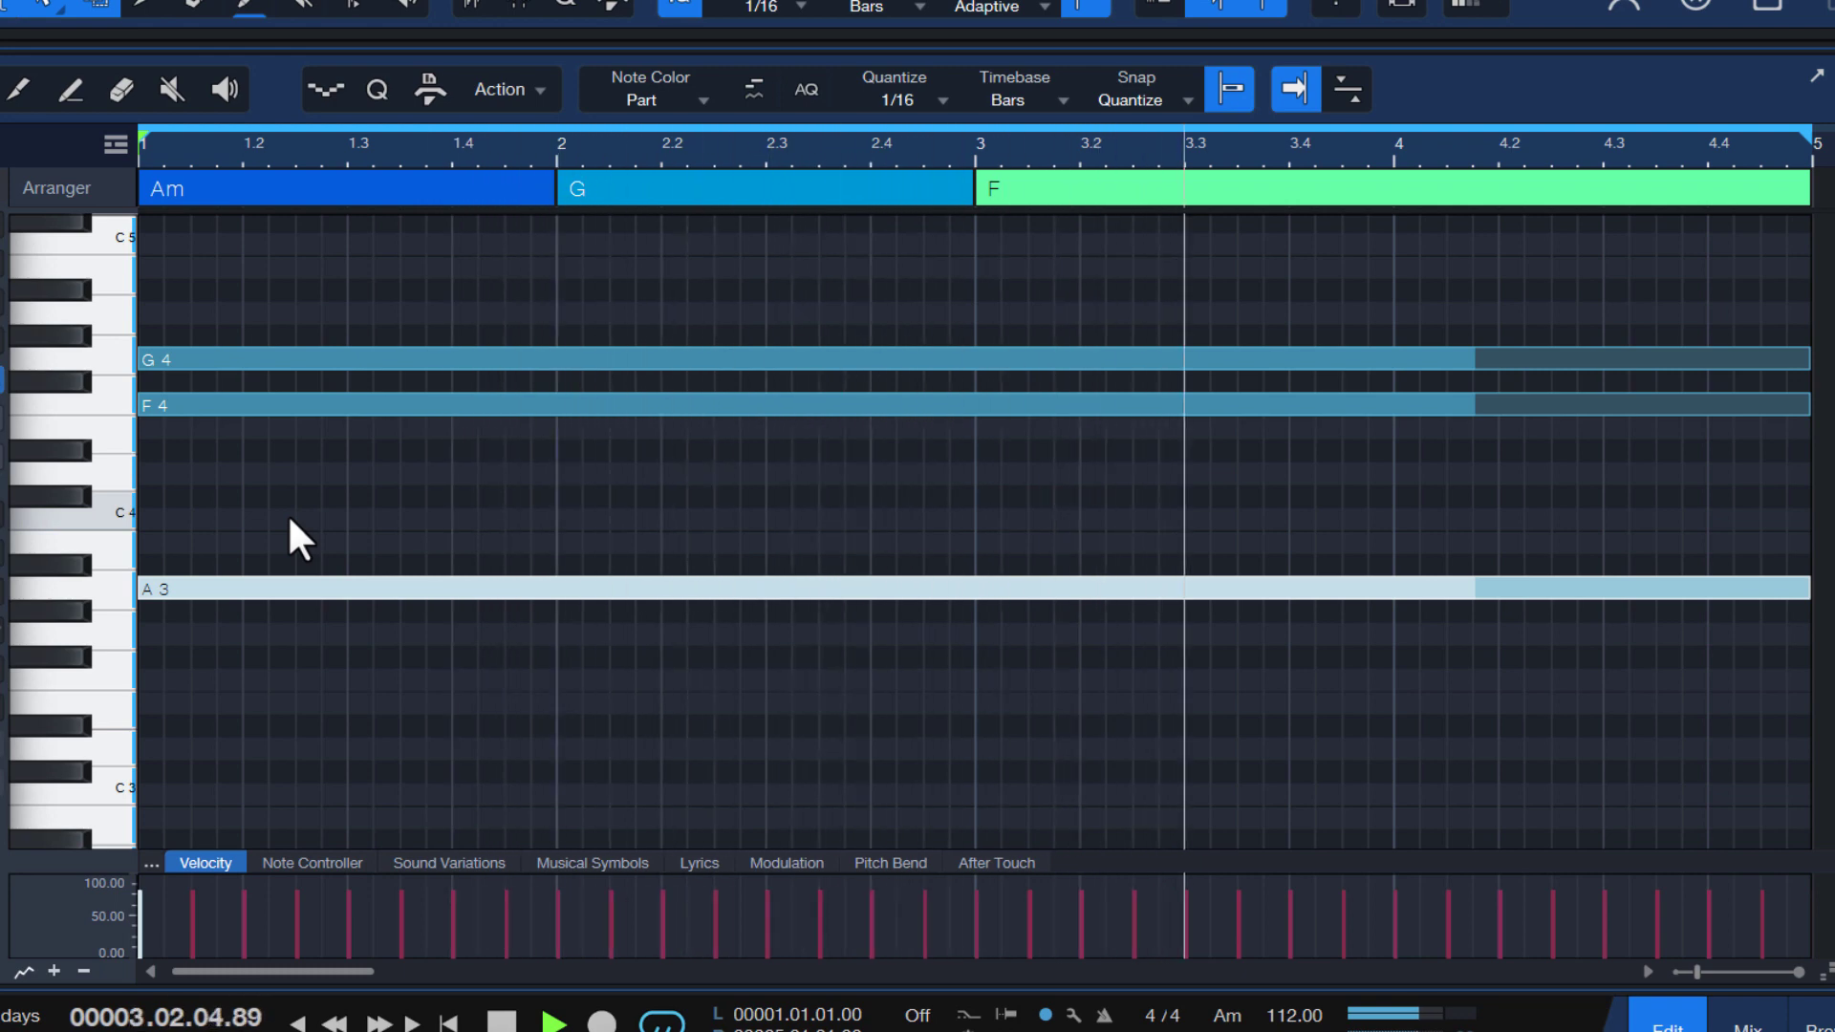
key("space")
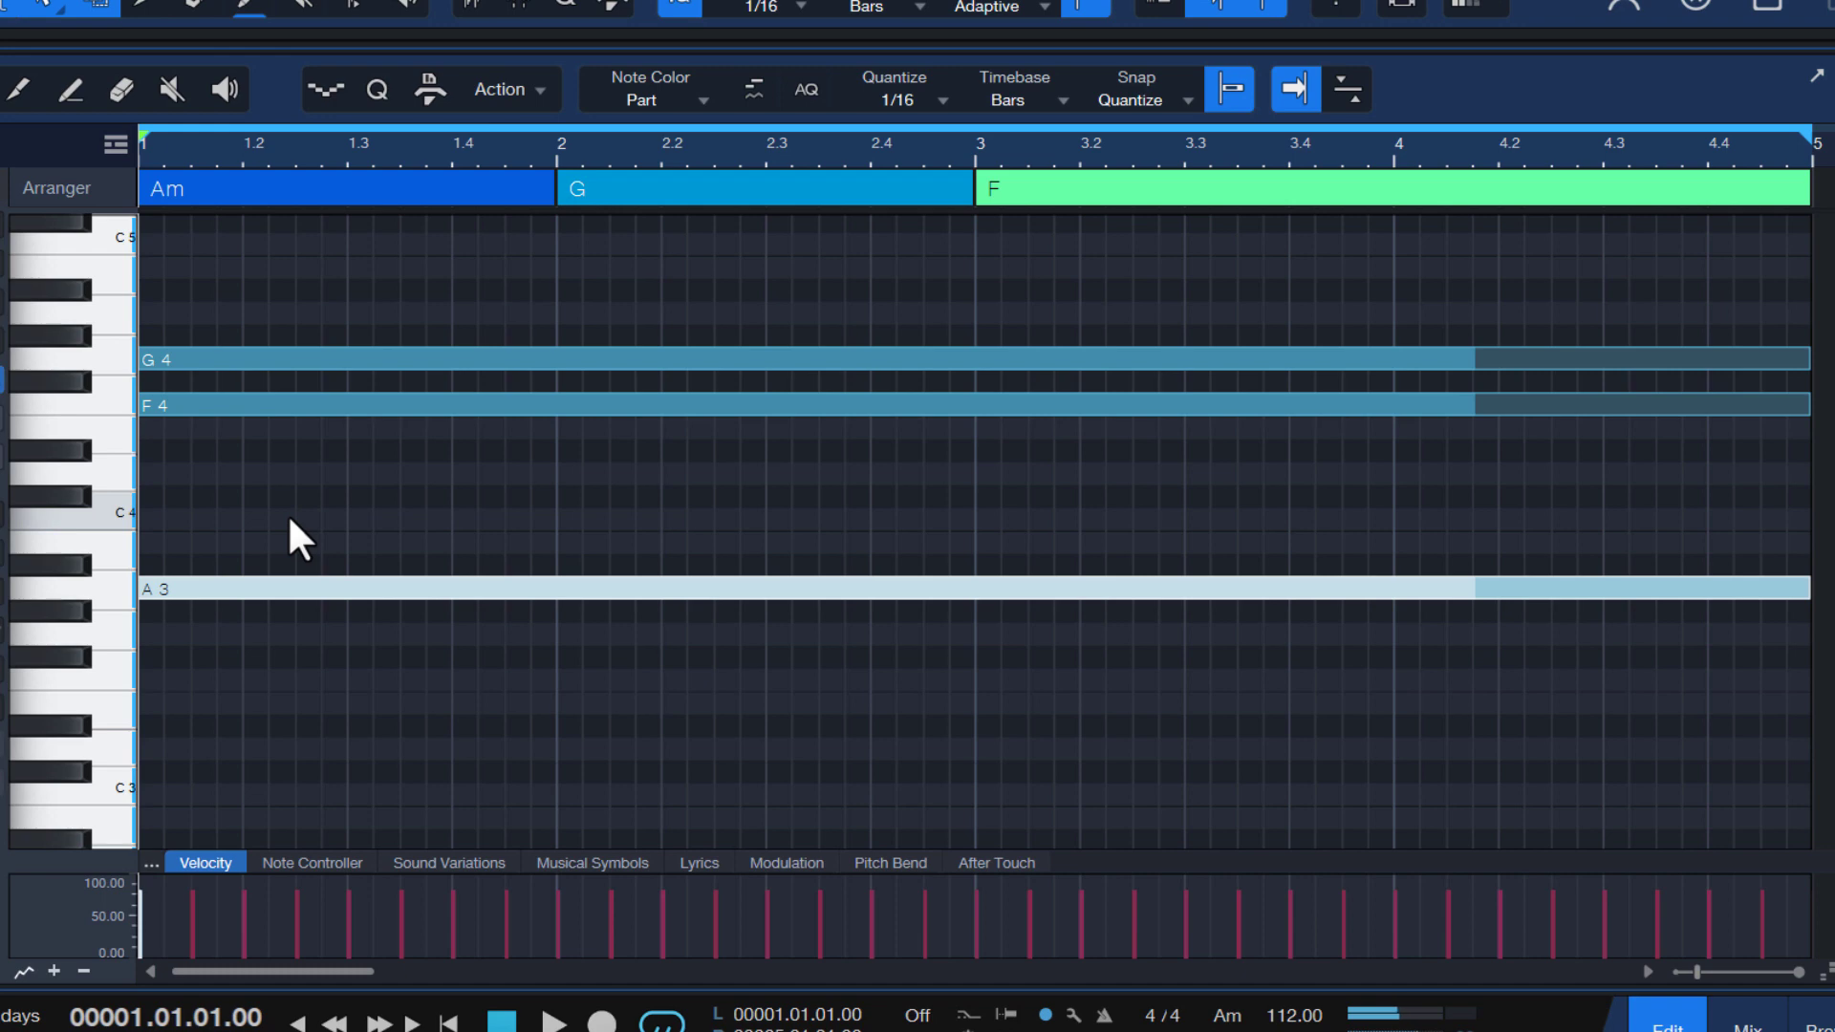
Audition the sustained chord with its bottom note raised to D4, and return that note to A3
key("alt+Up")
key("alt+Up")
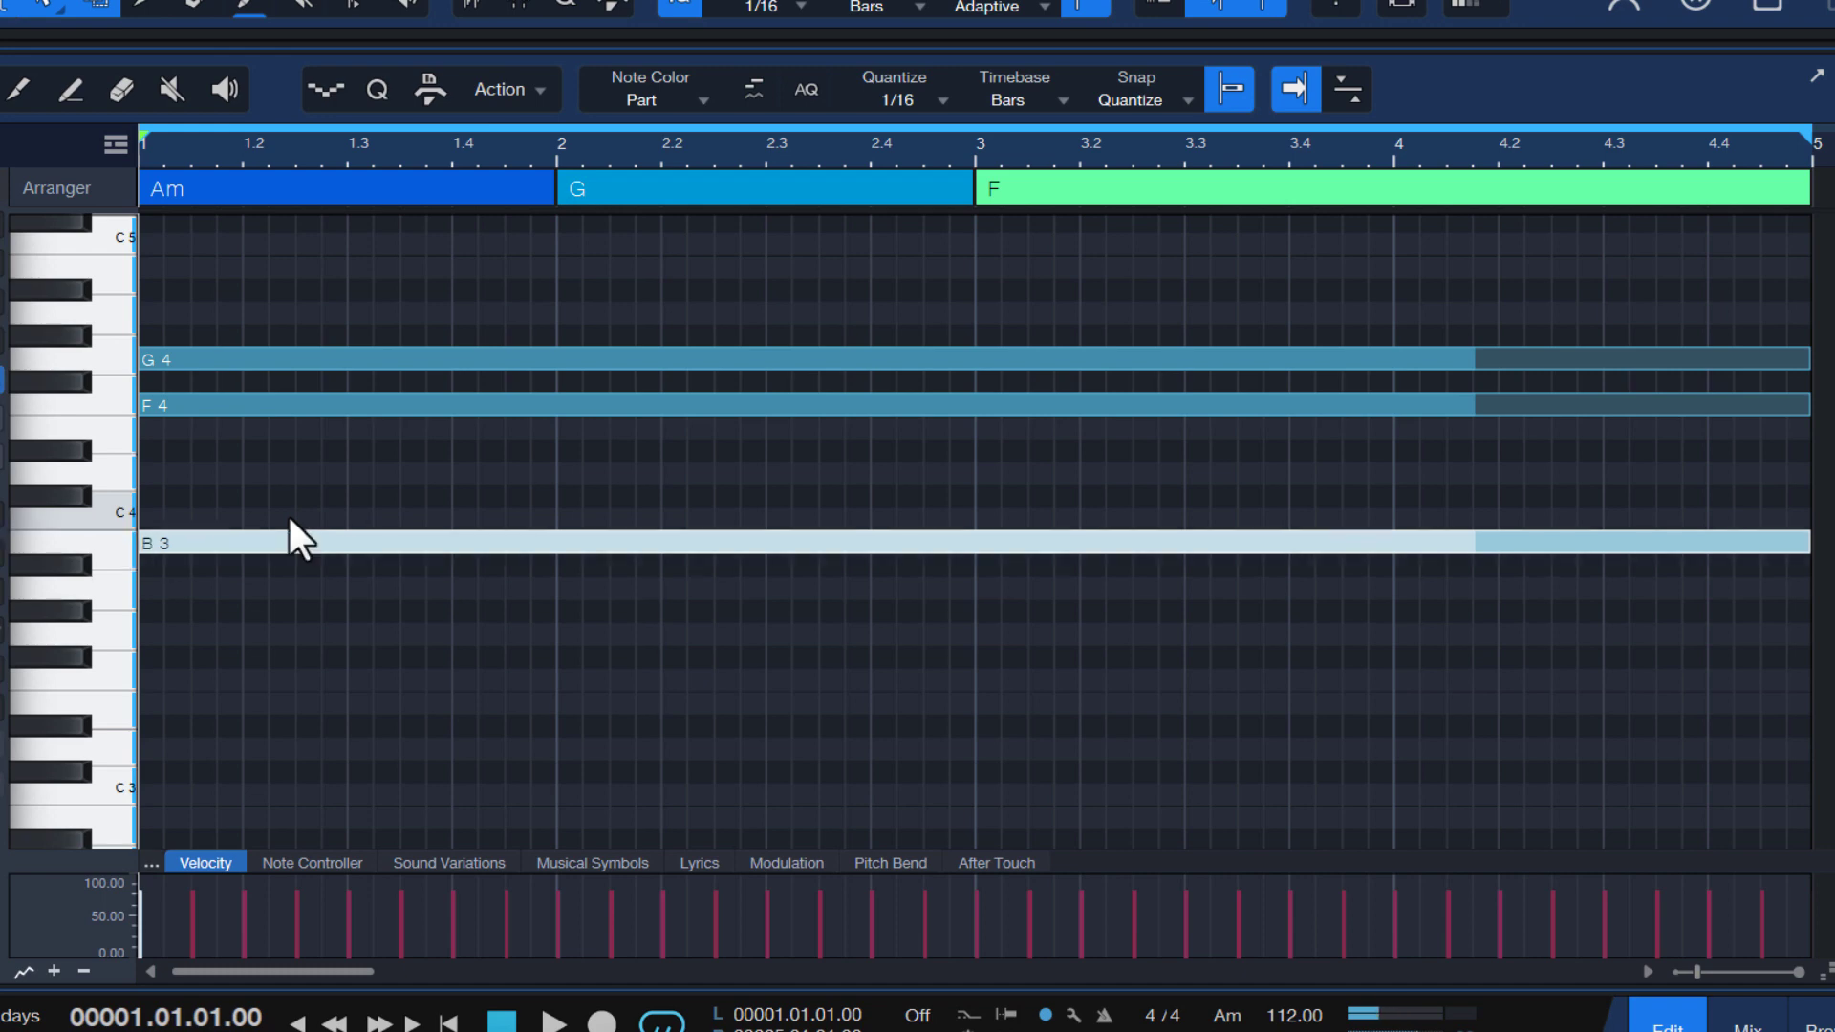
key("alt+Up")
key("alt+Up")
key("alt+Up")
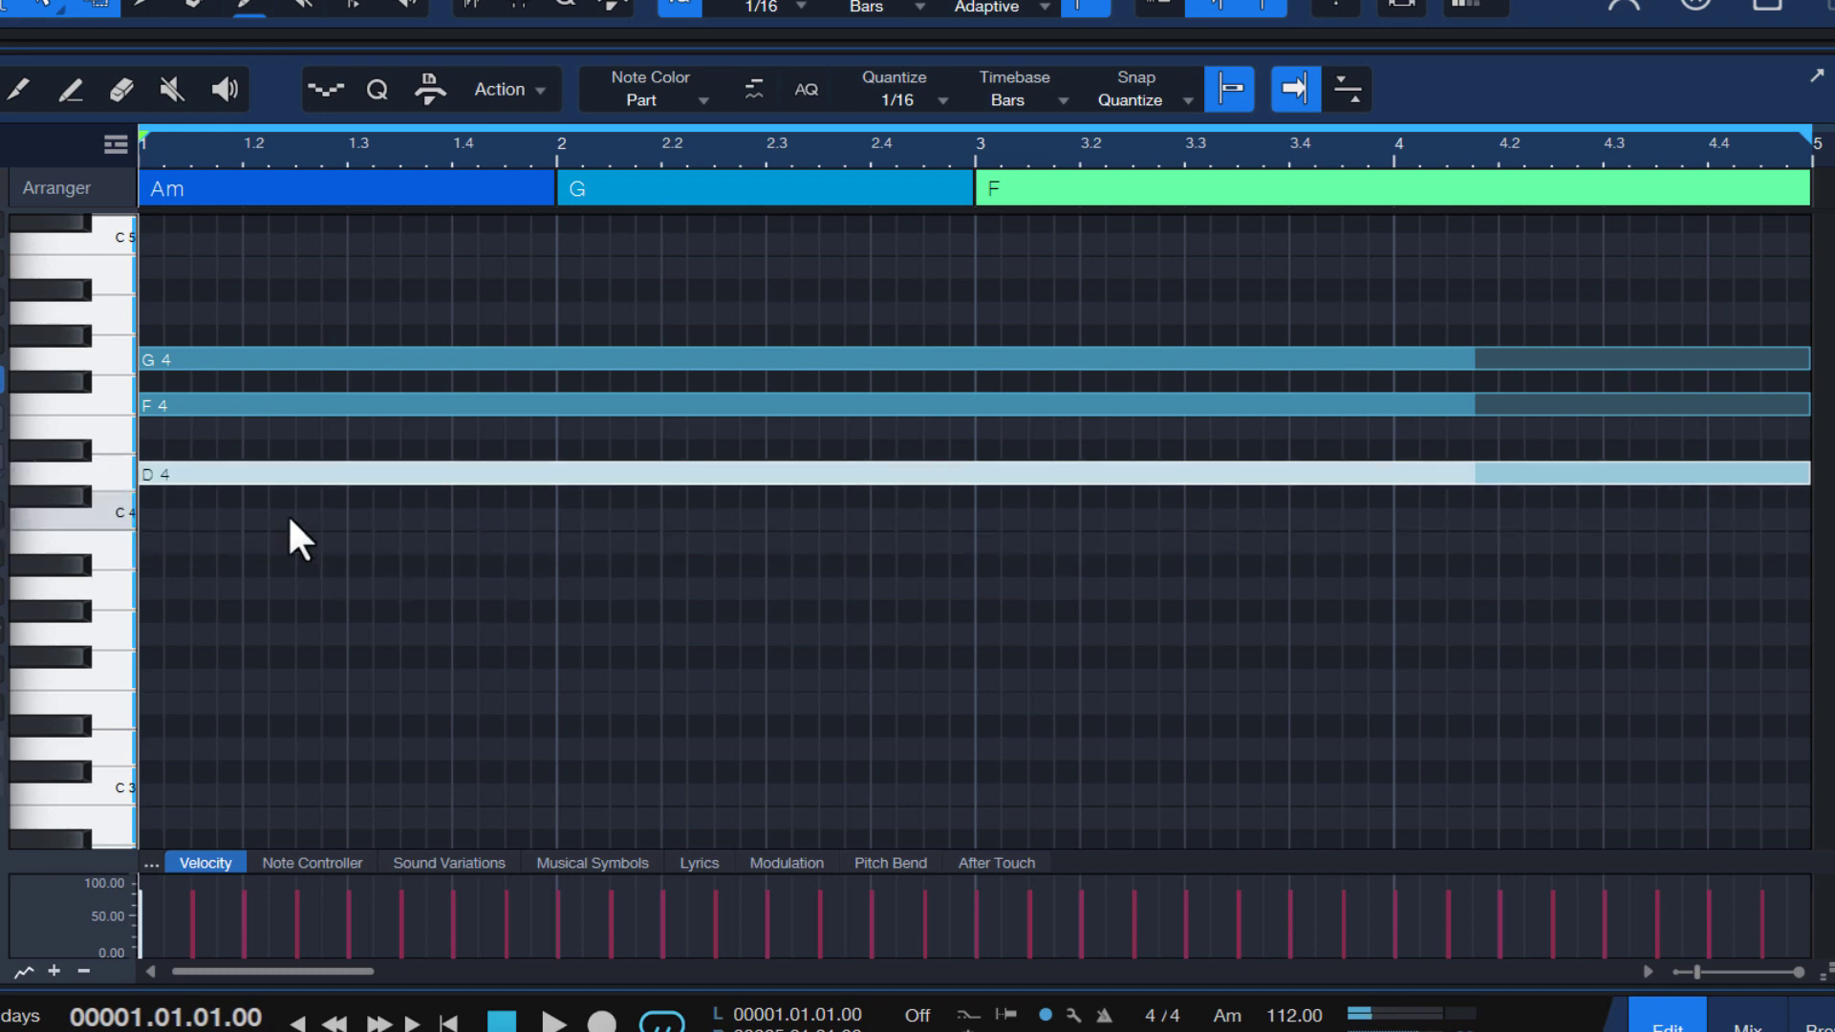
key("space")
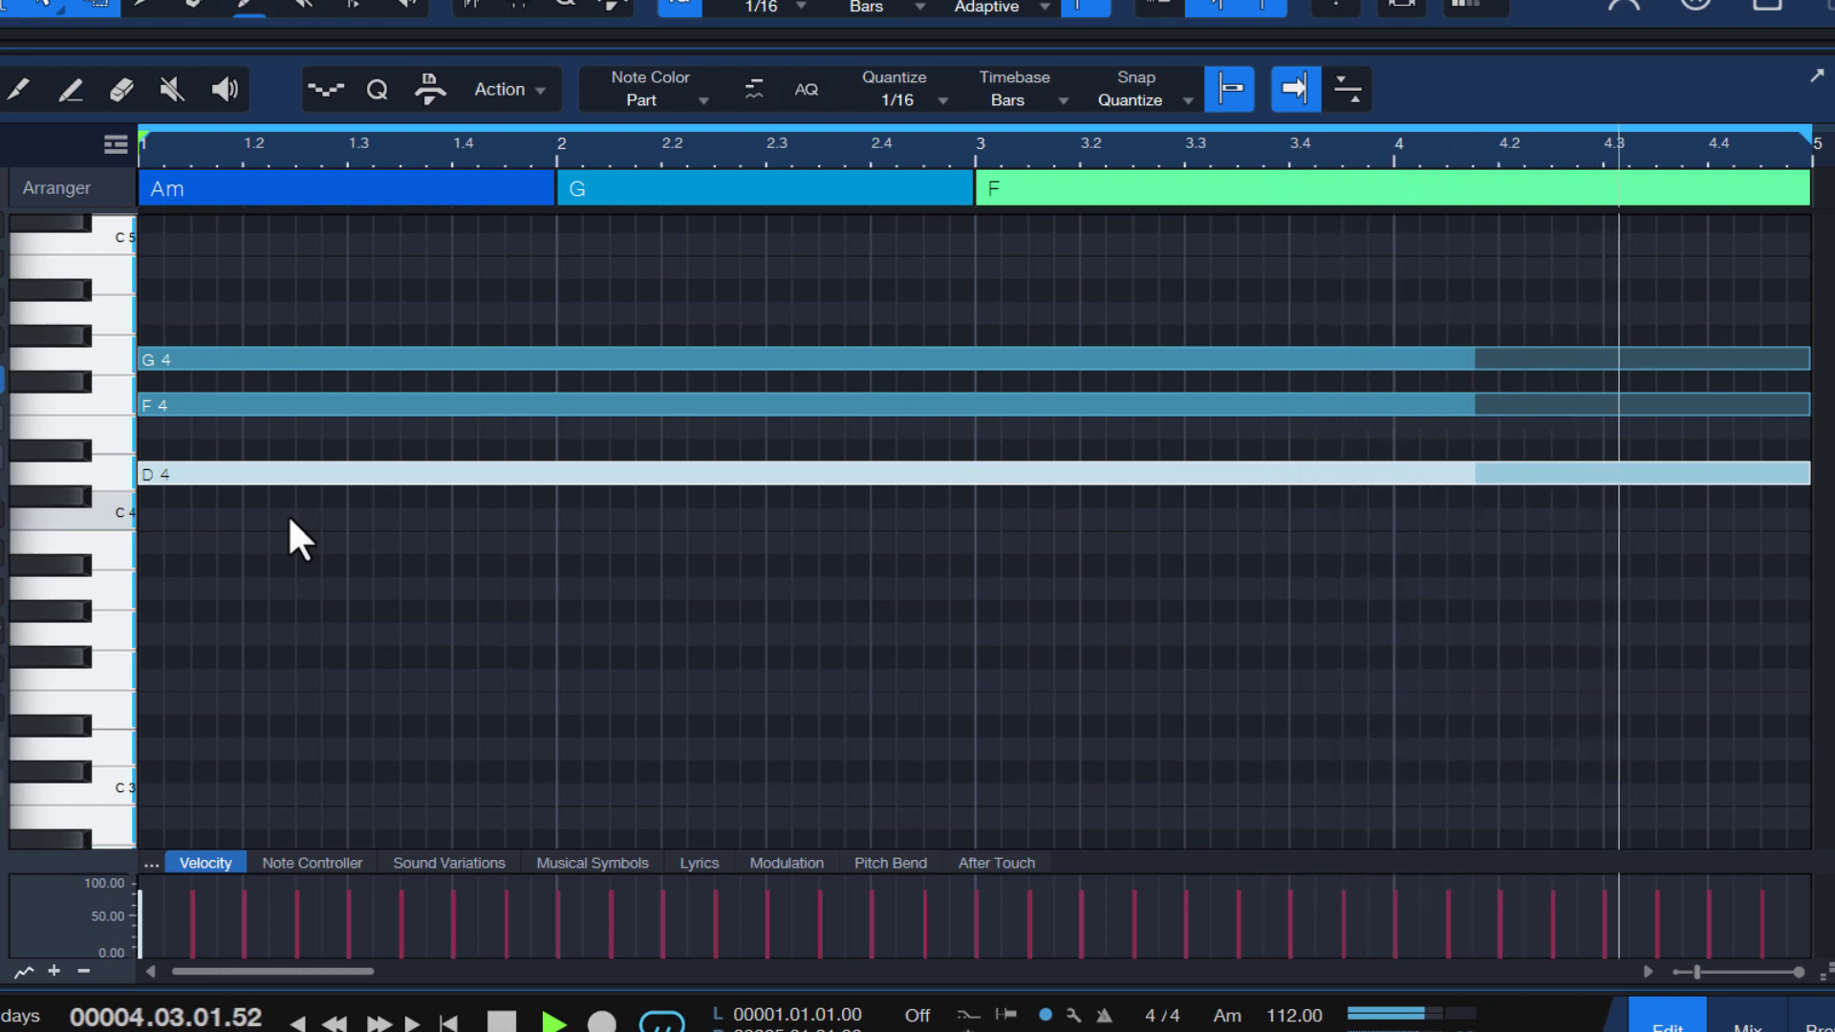
key("space")
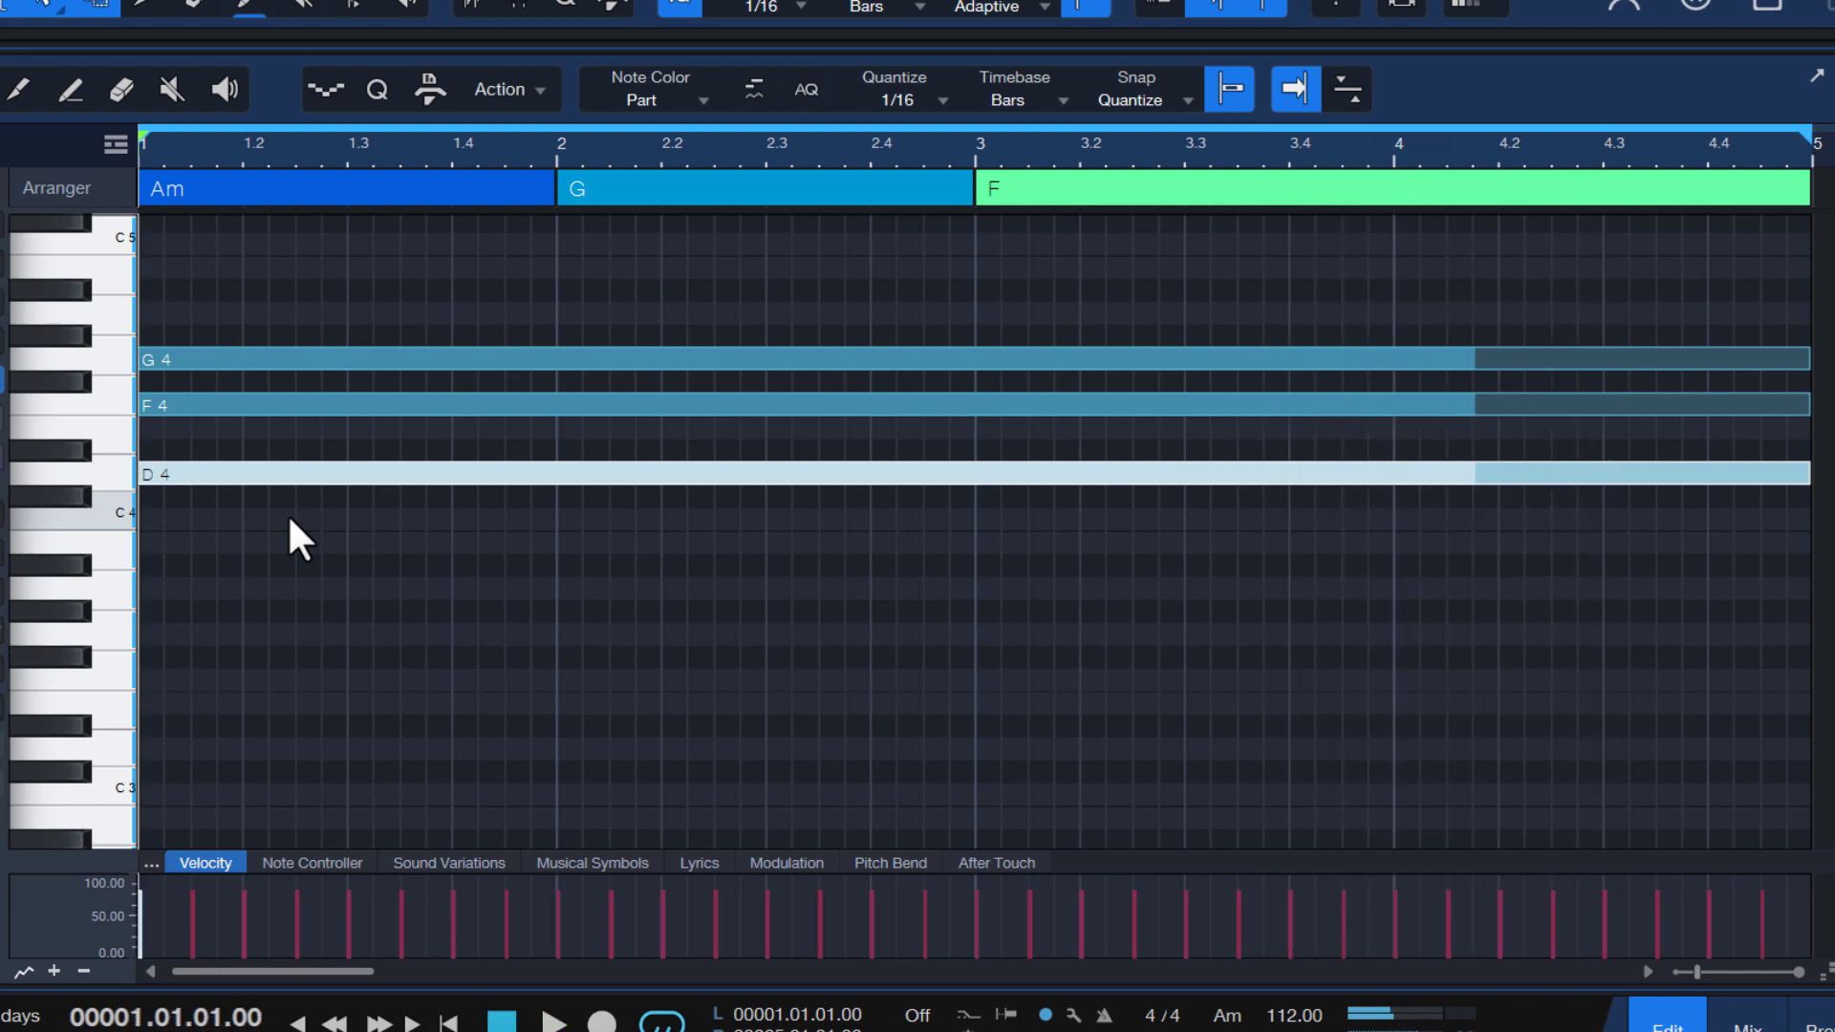
key("Down")
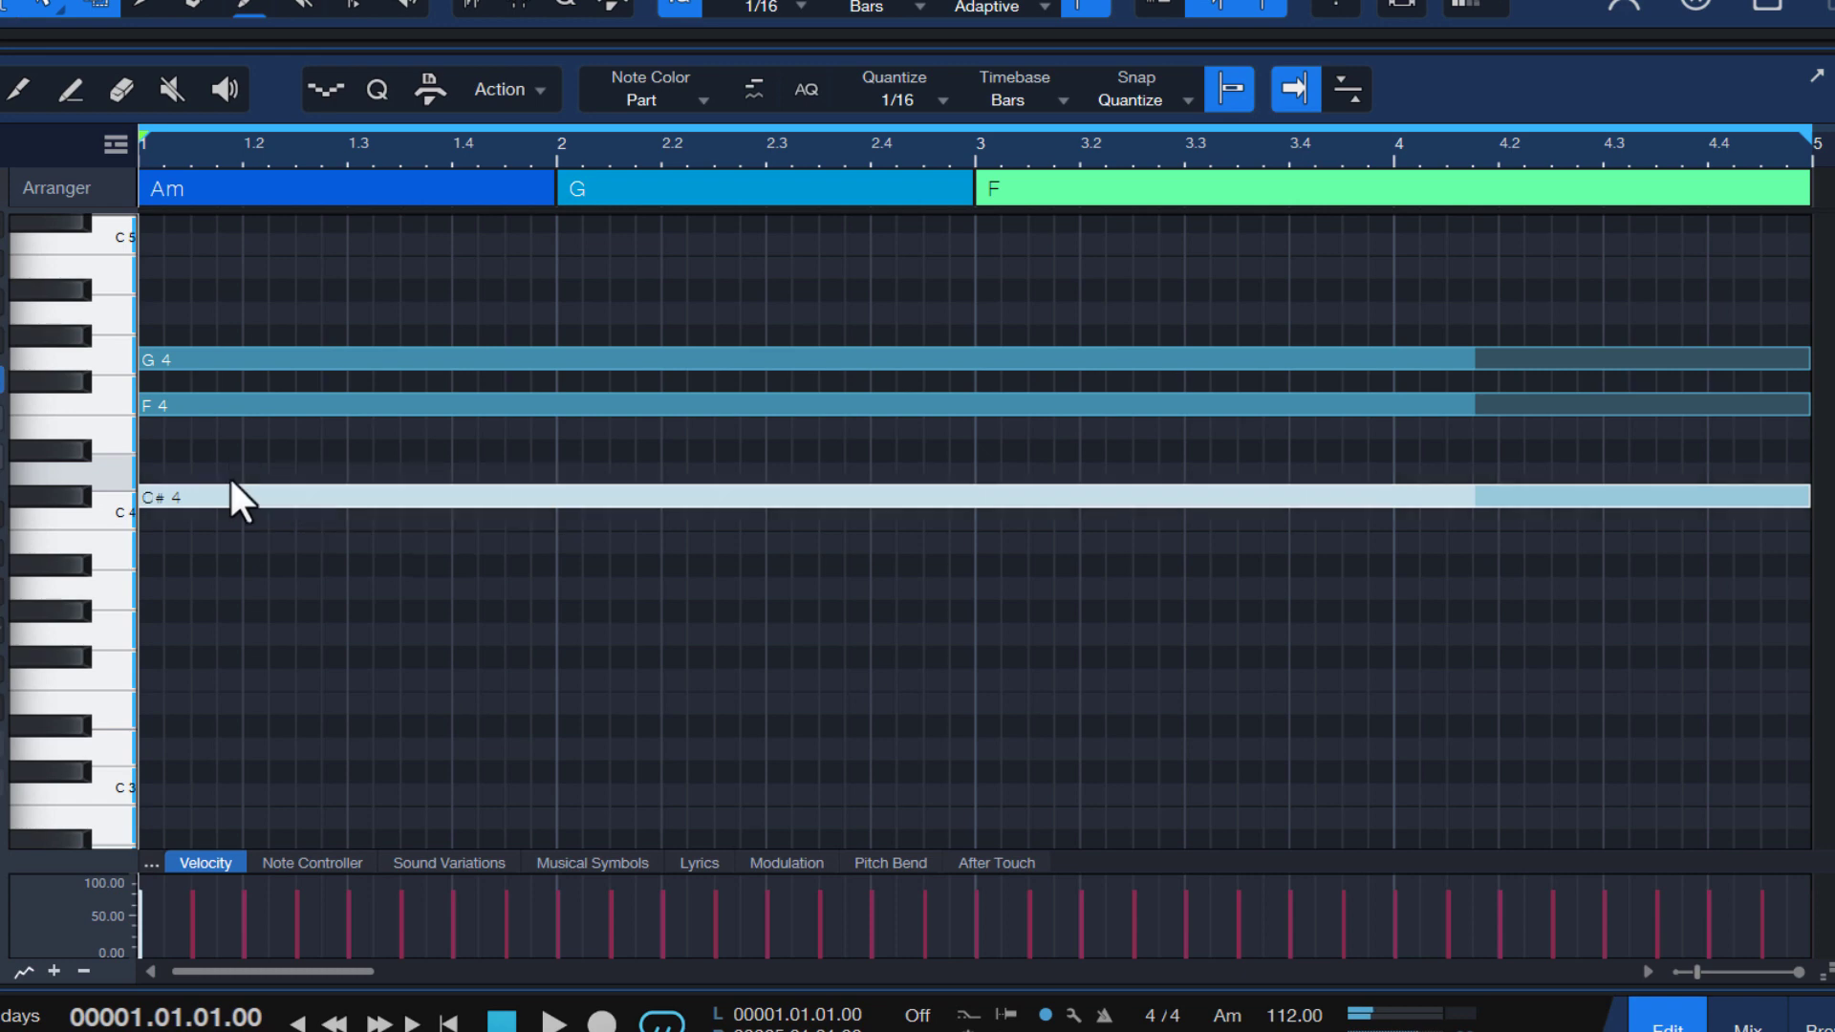
key("Down")
key("Down")
key("Down")
key("Down")
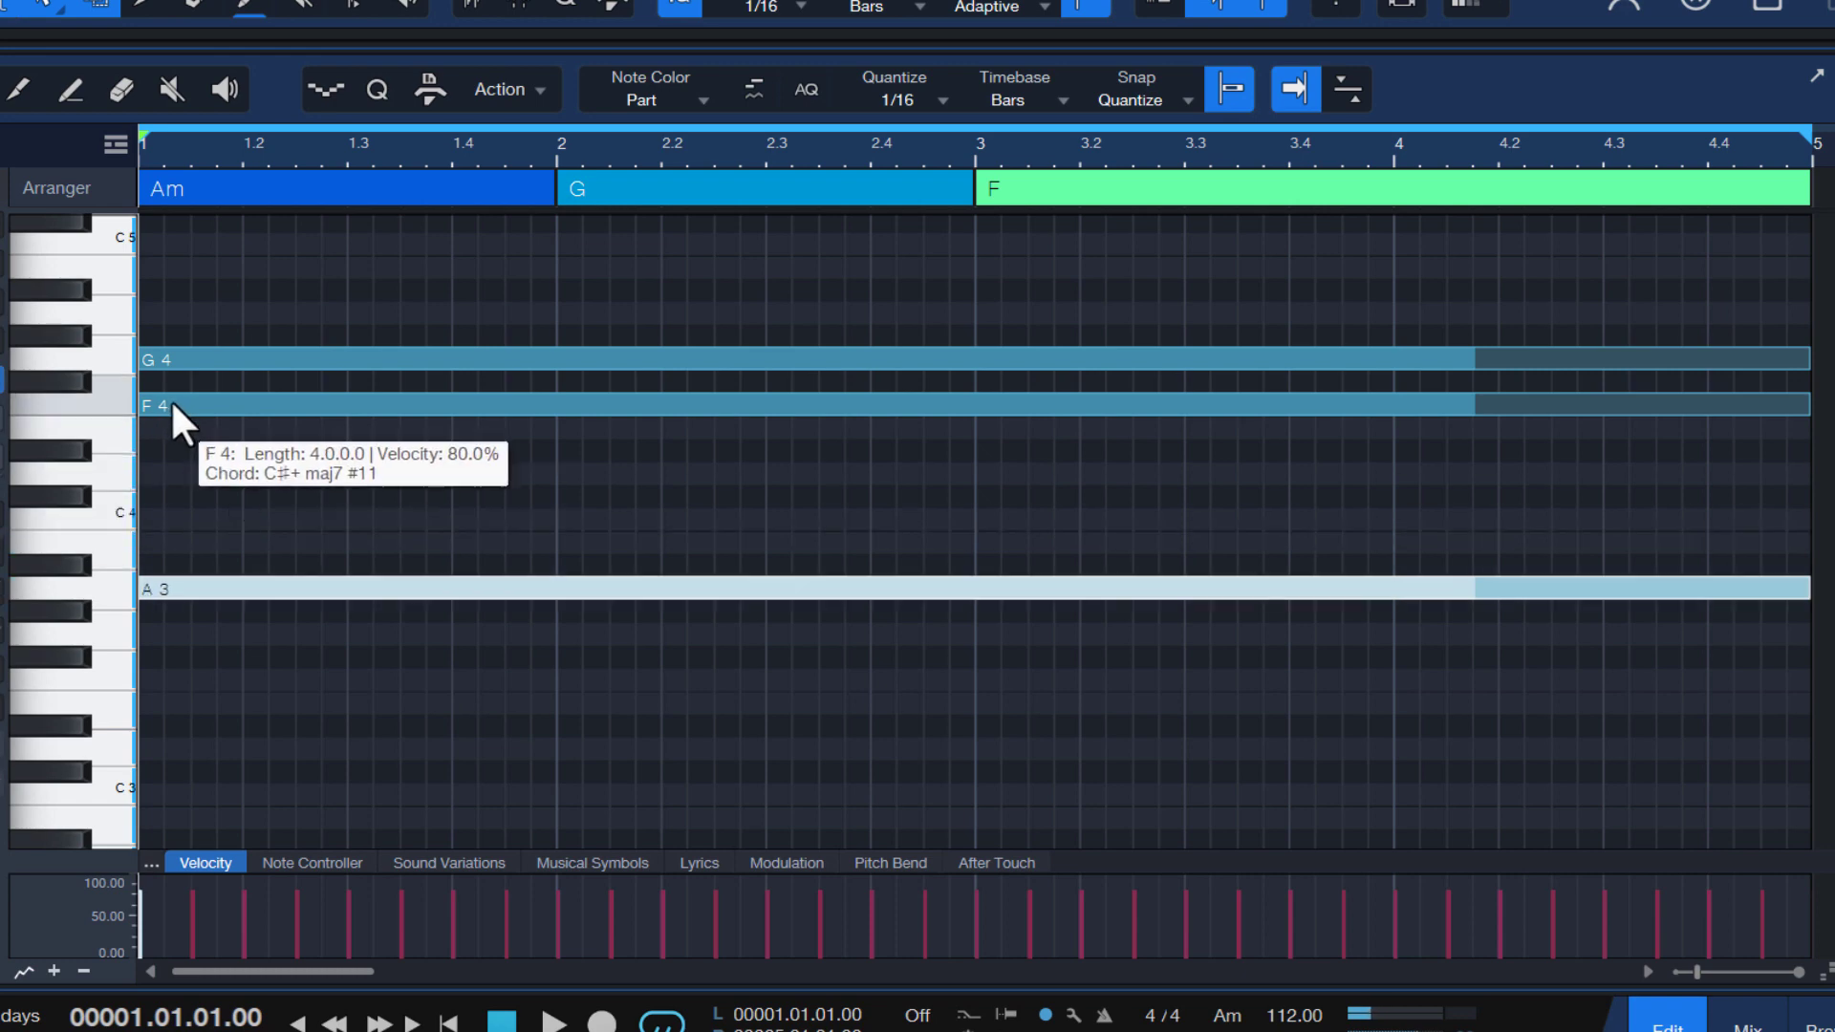
Lower the sustained chord's G4 note to E4, just below the F4 note, and play the progression
left_click(180, 355)
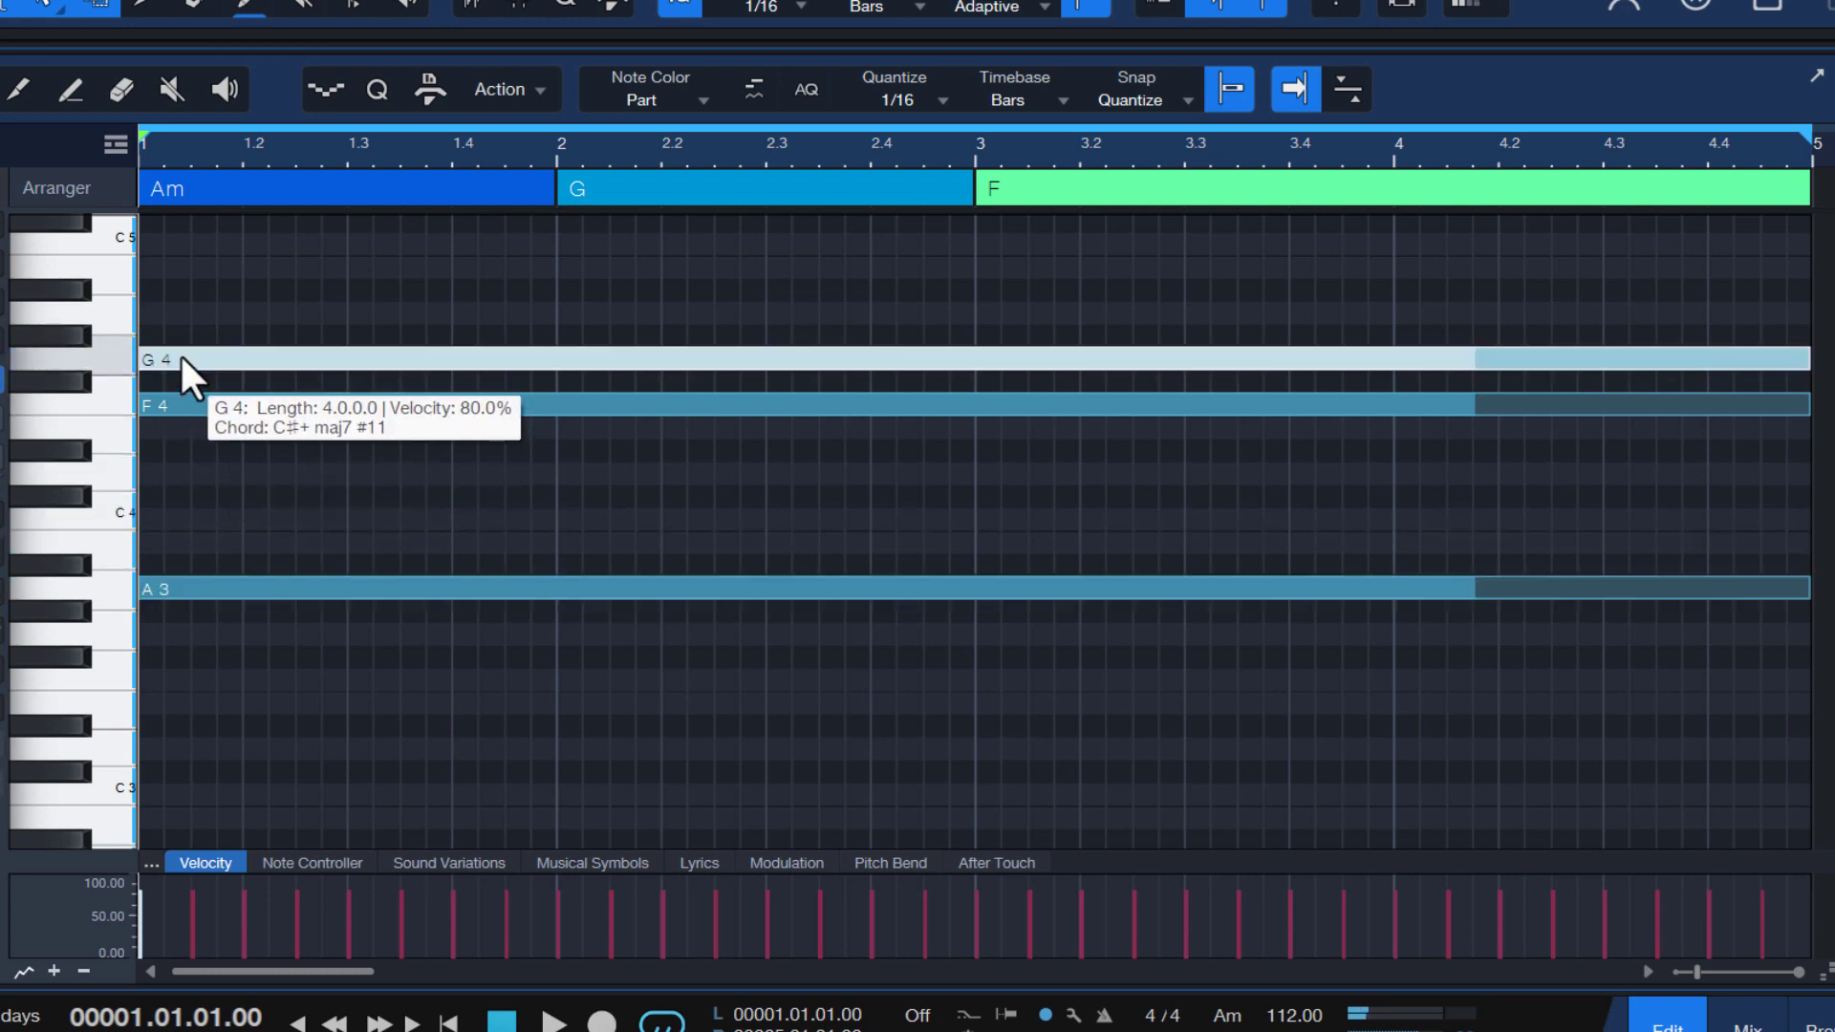
key("Down")
key("Down")
key("Down")
key("Down")
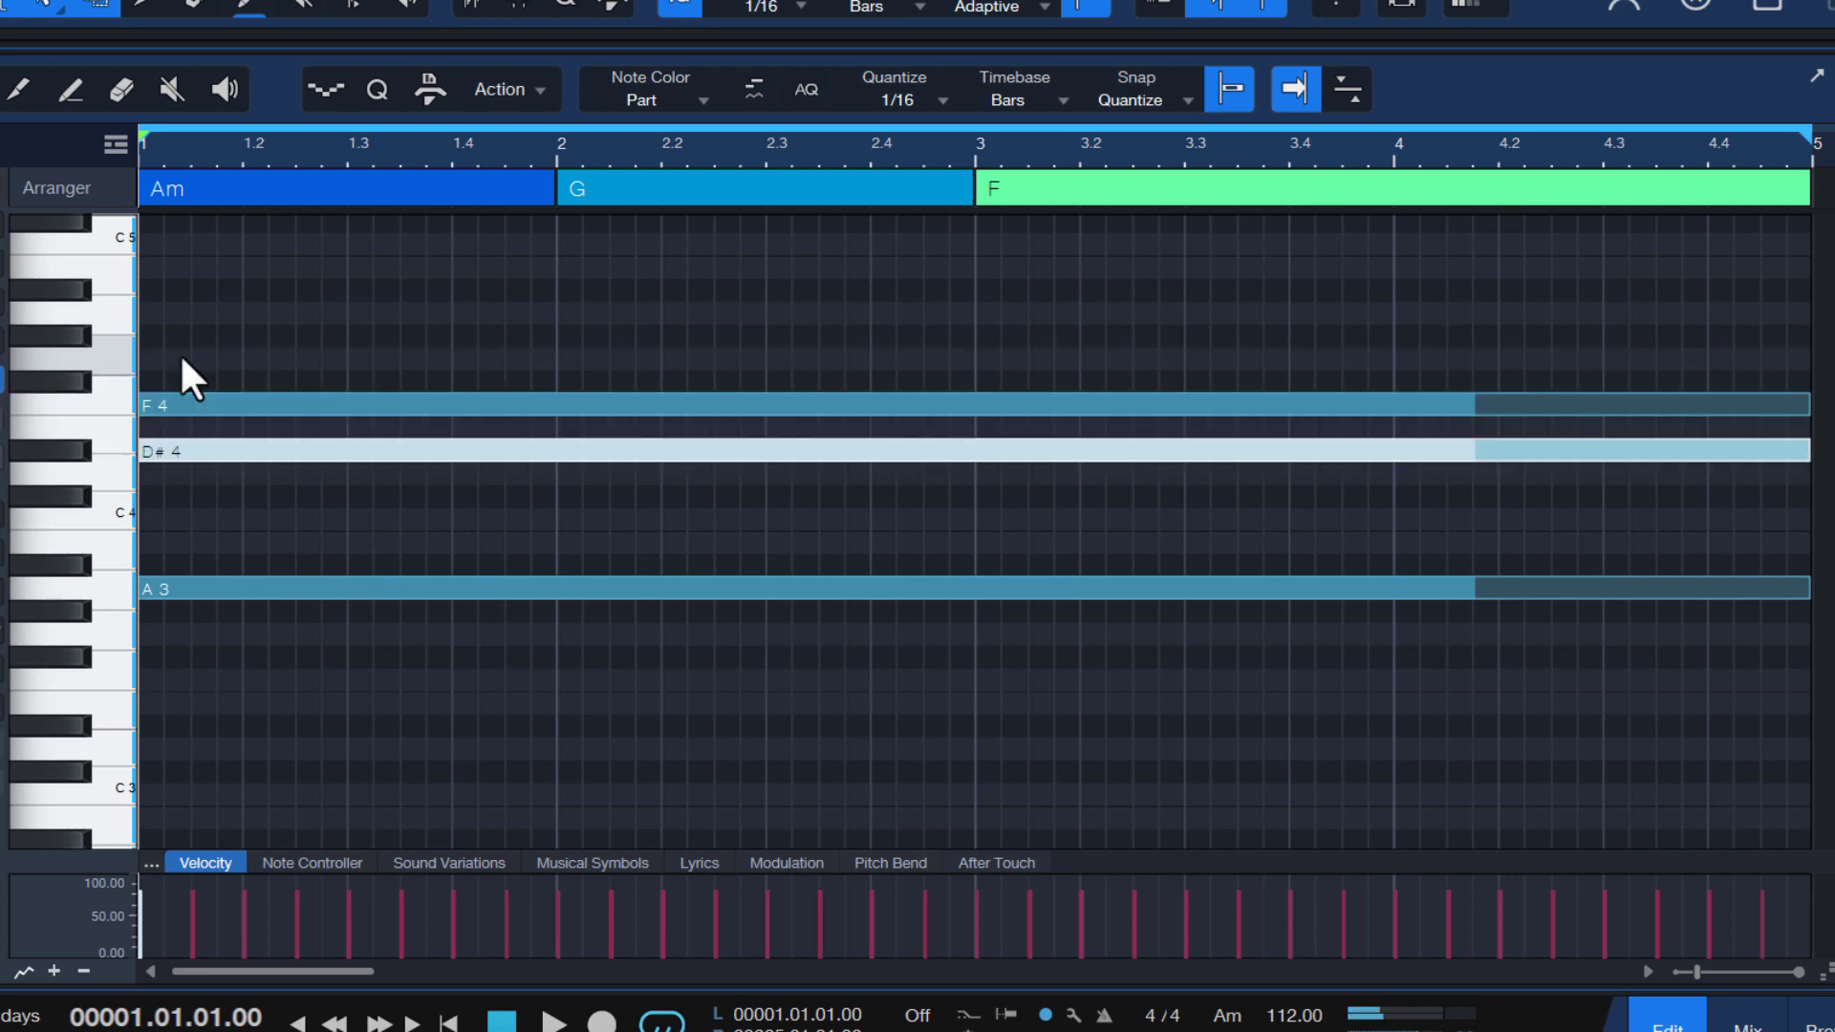
key("Up")
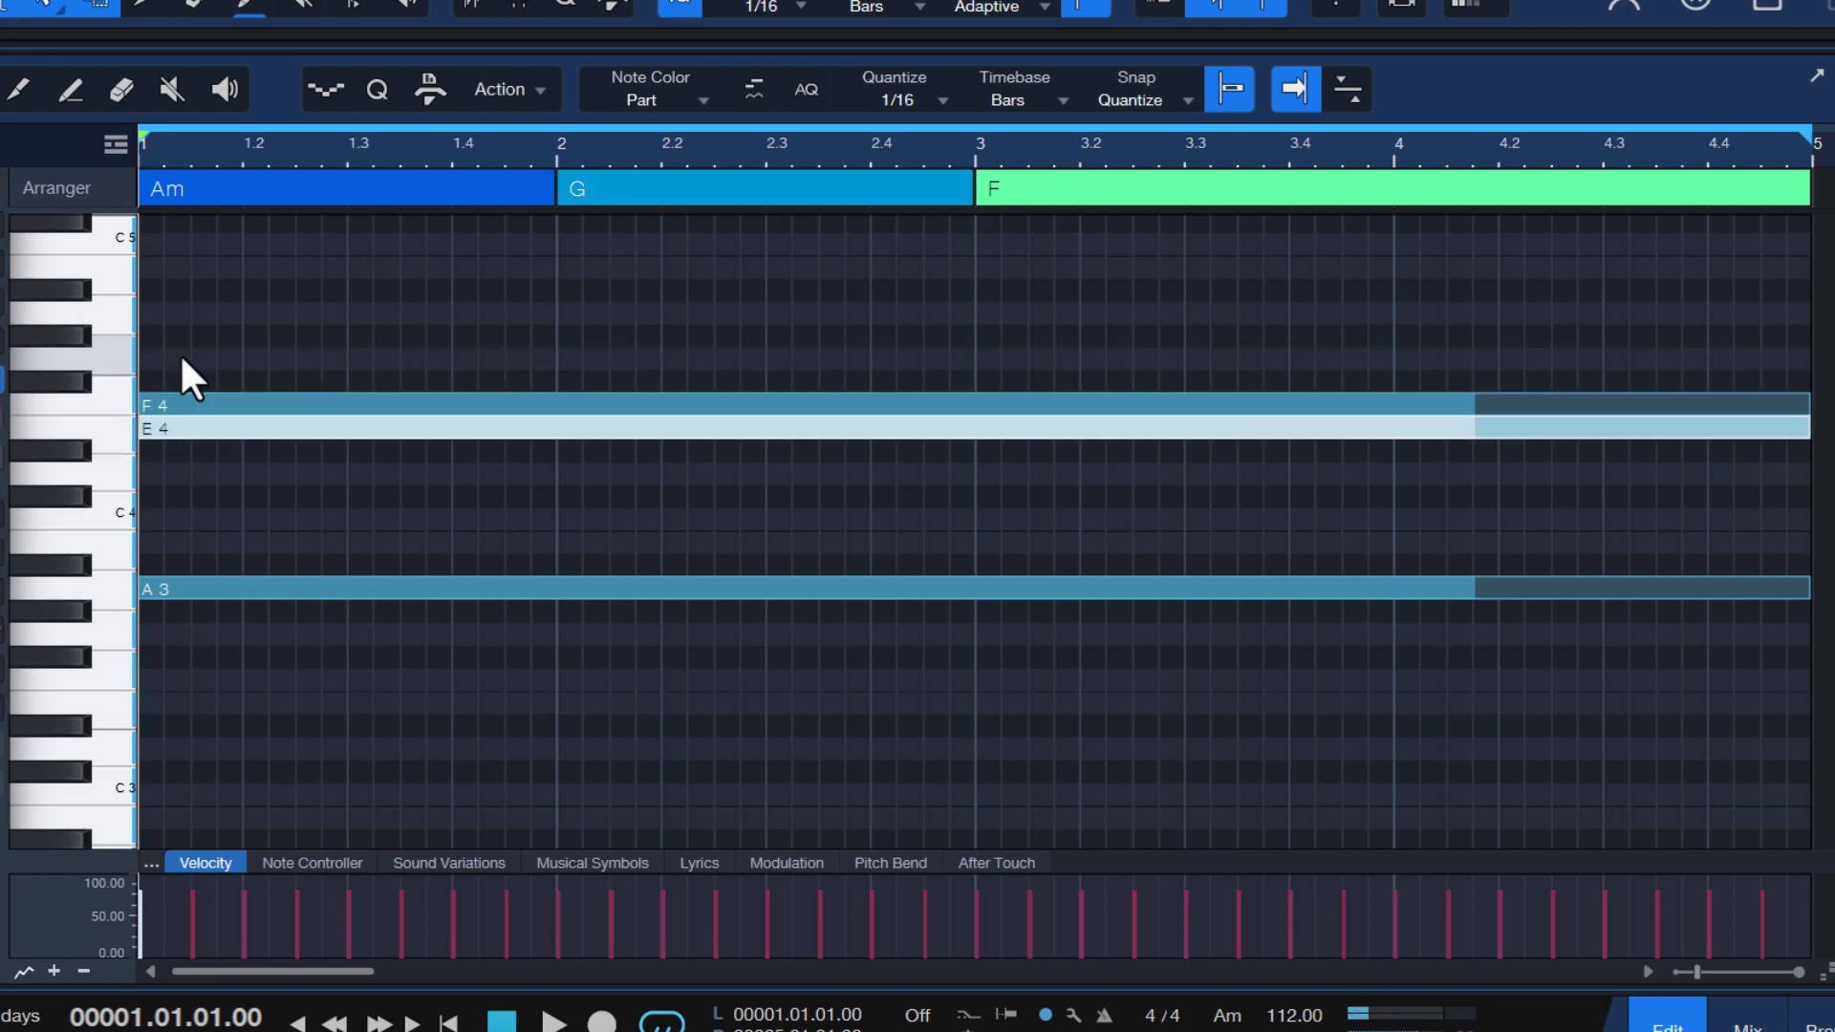
key("space")
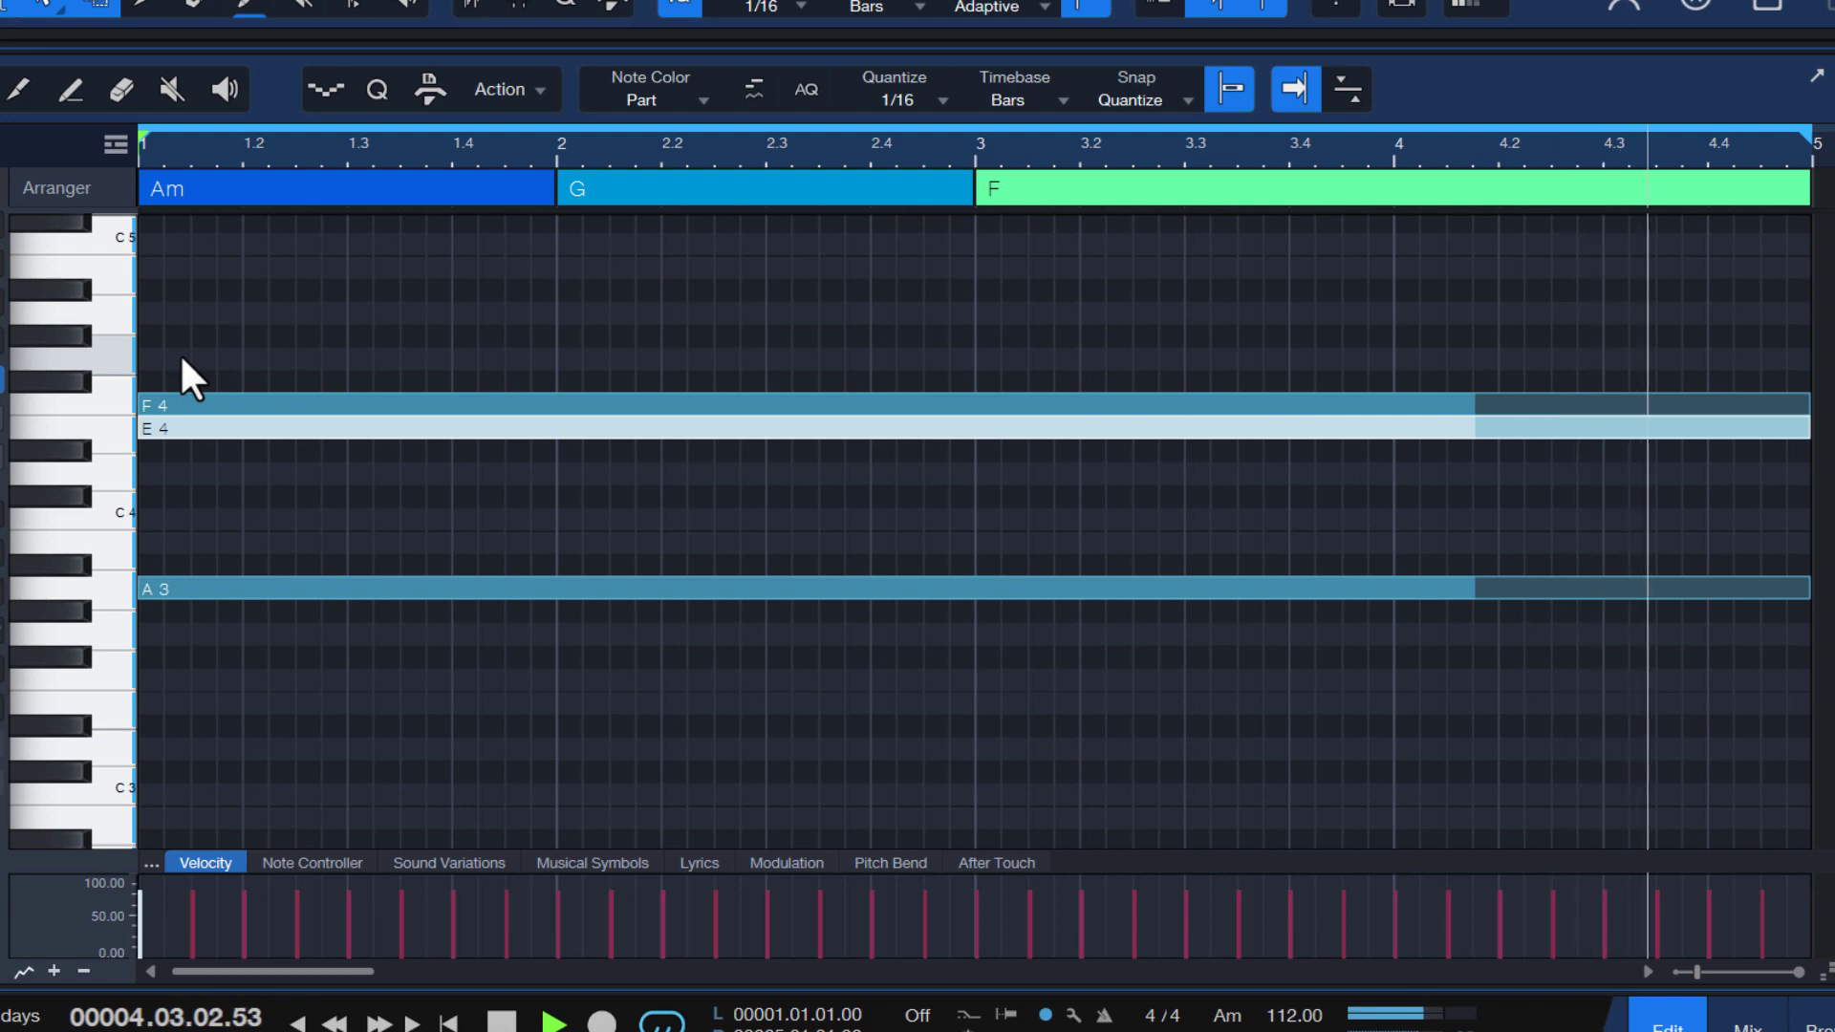
key("space")
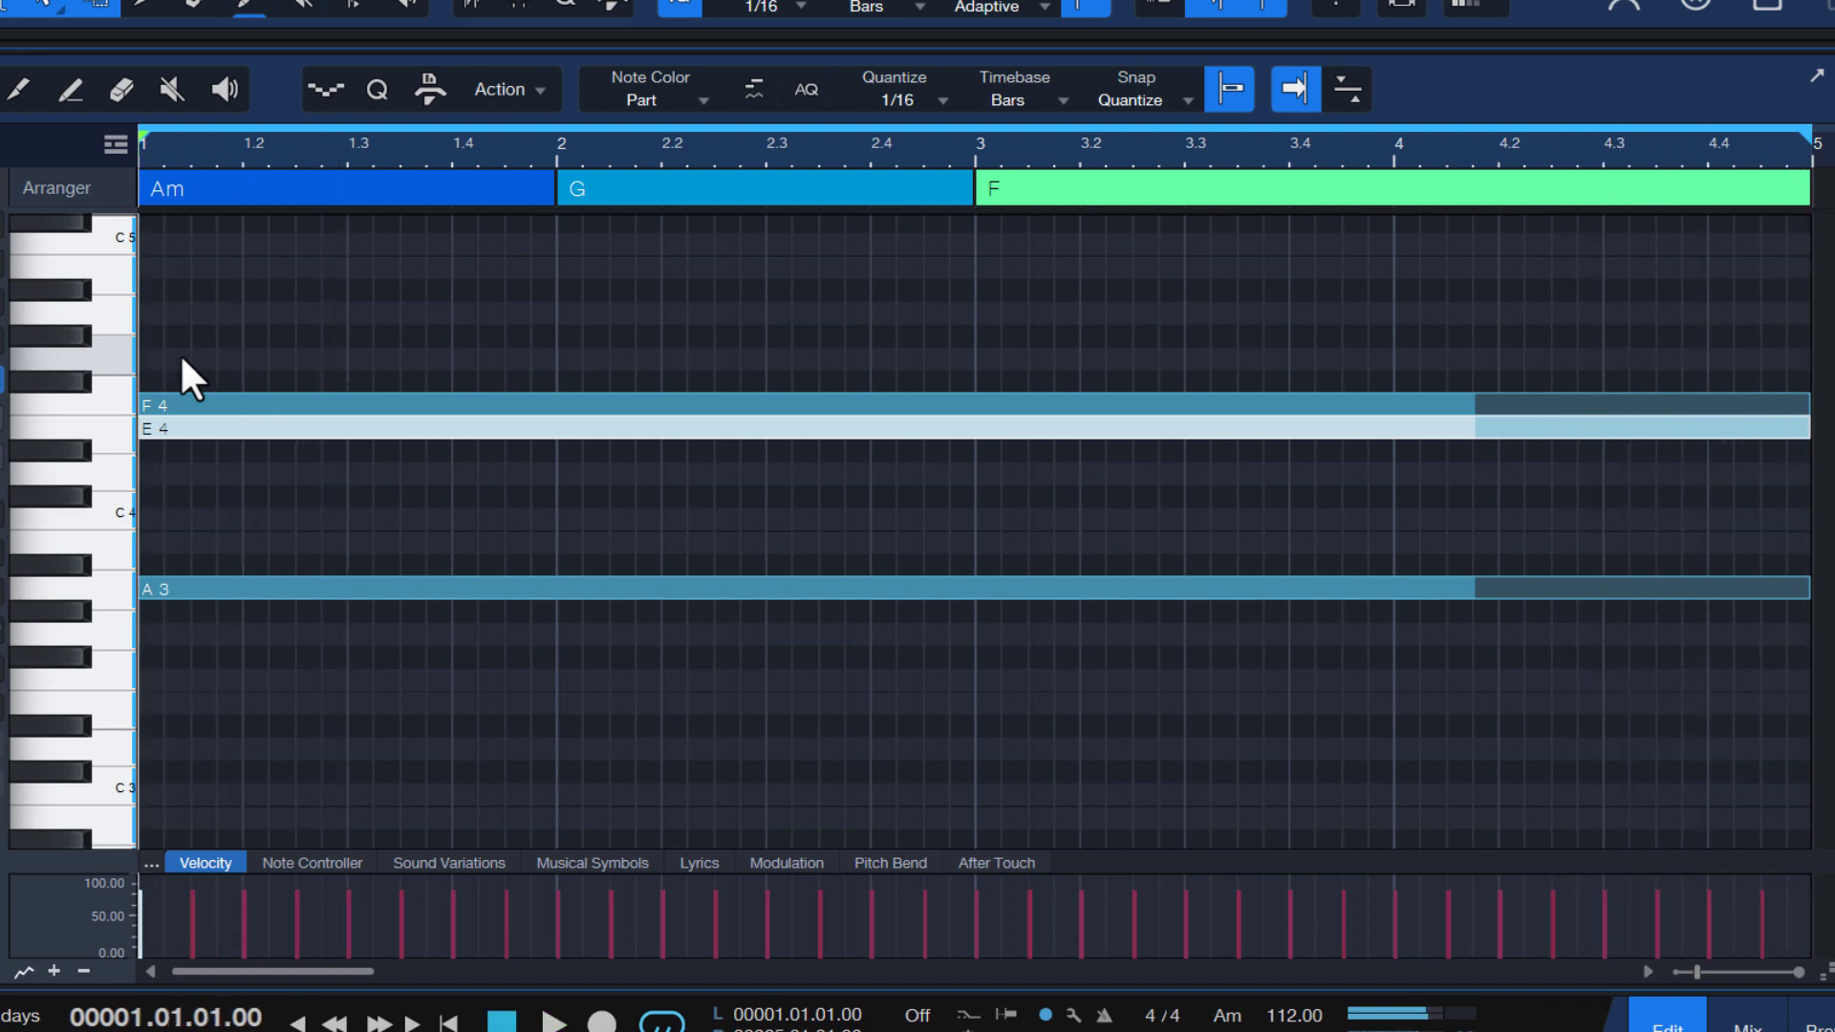
key("space")
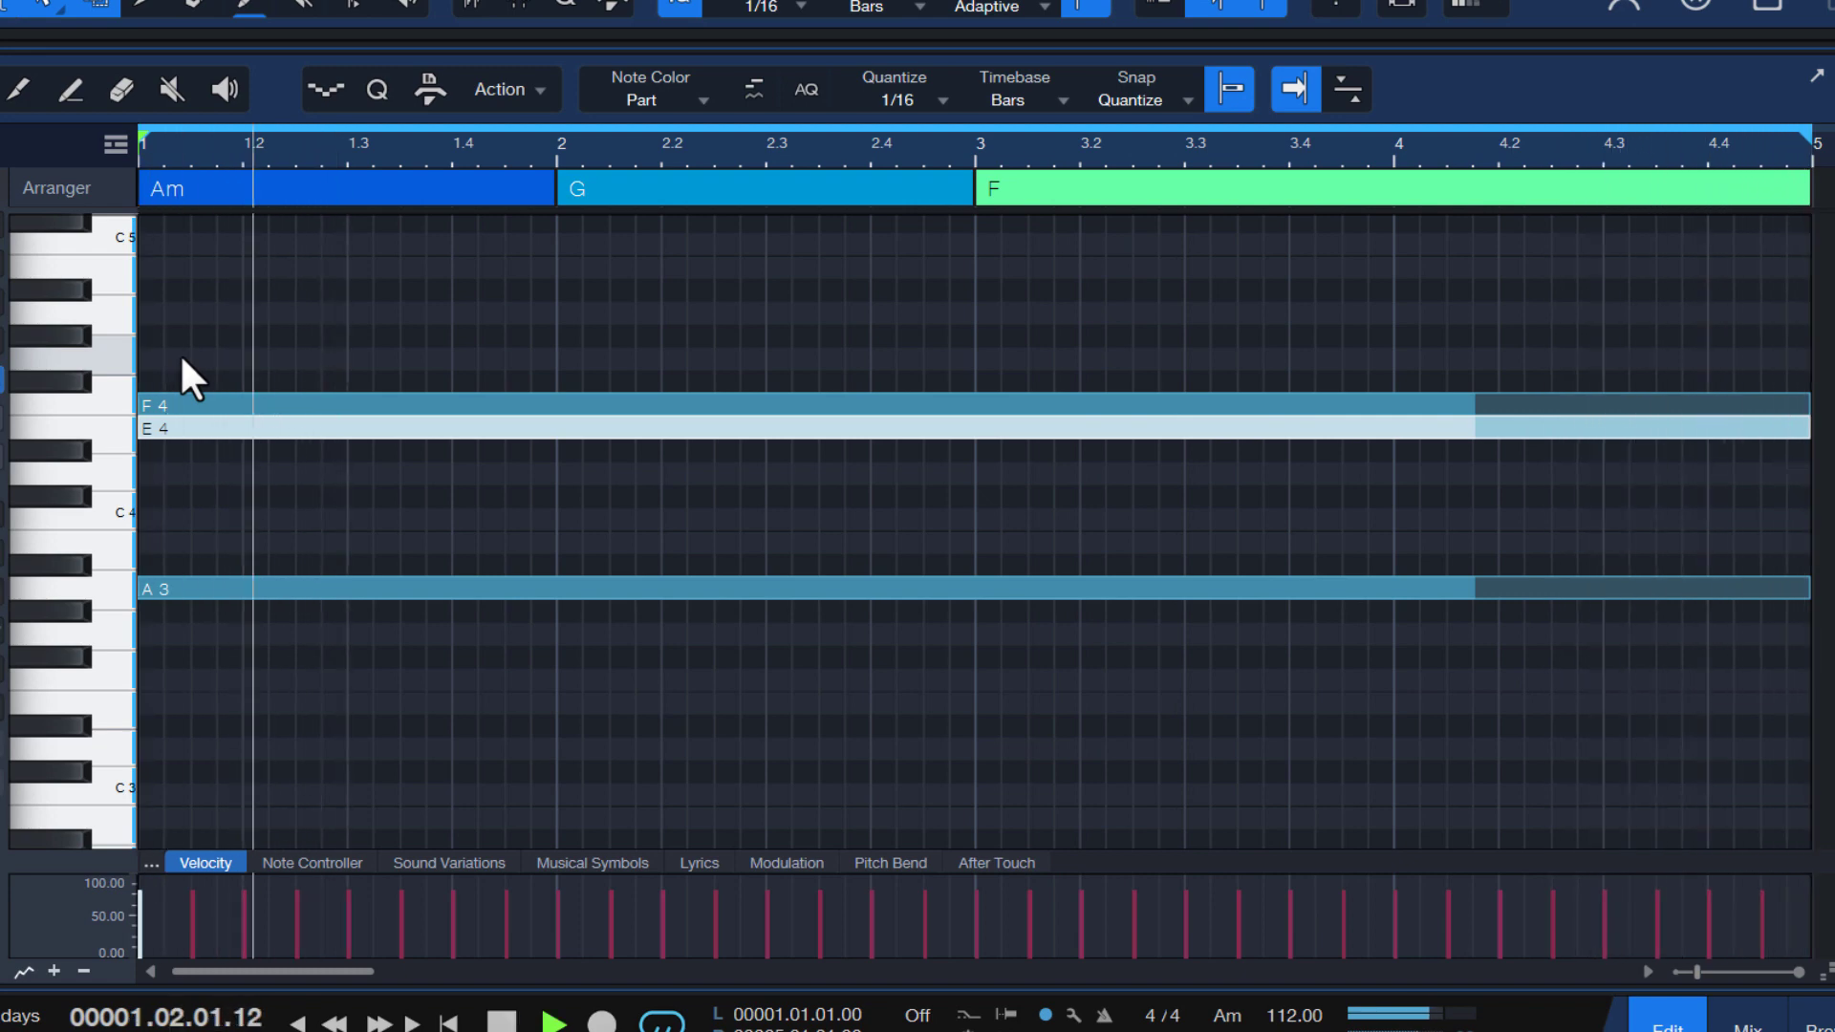